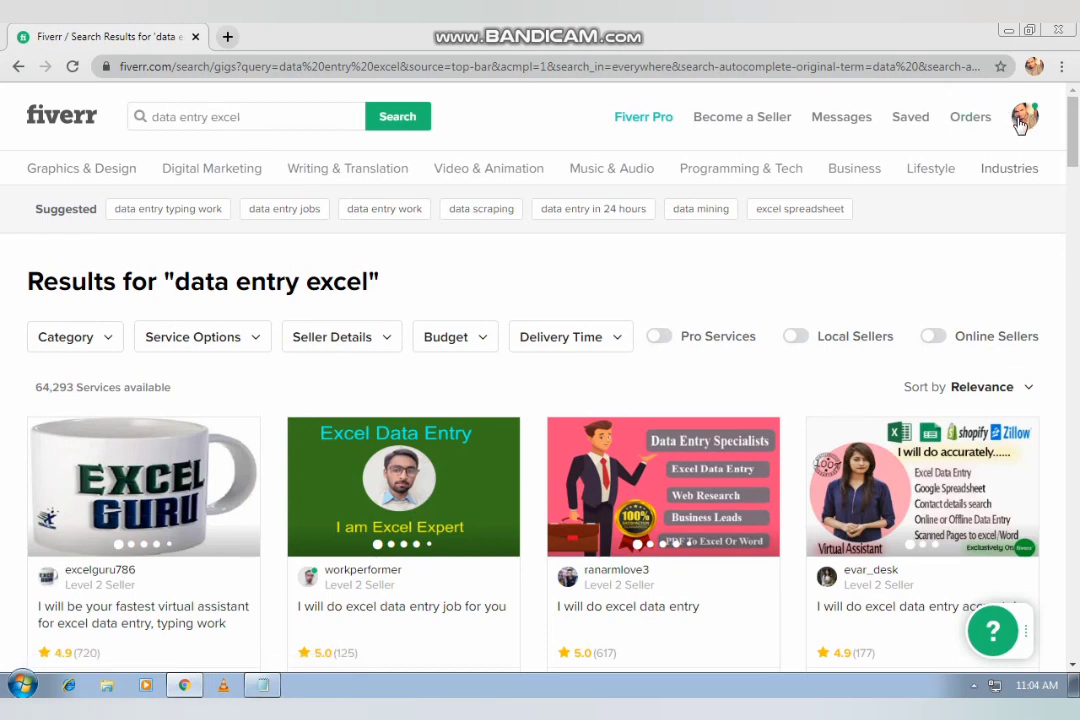
# - Start the Become a Seller process and proceed through the overview and profile guideline pages to the Personal Info form
pyautogui.click(738, 128)
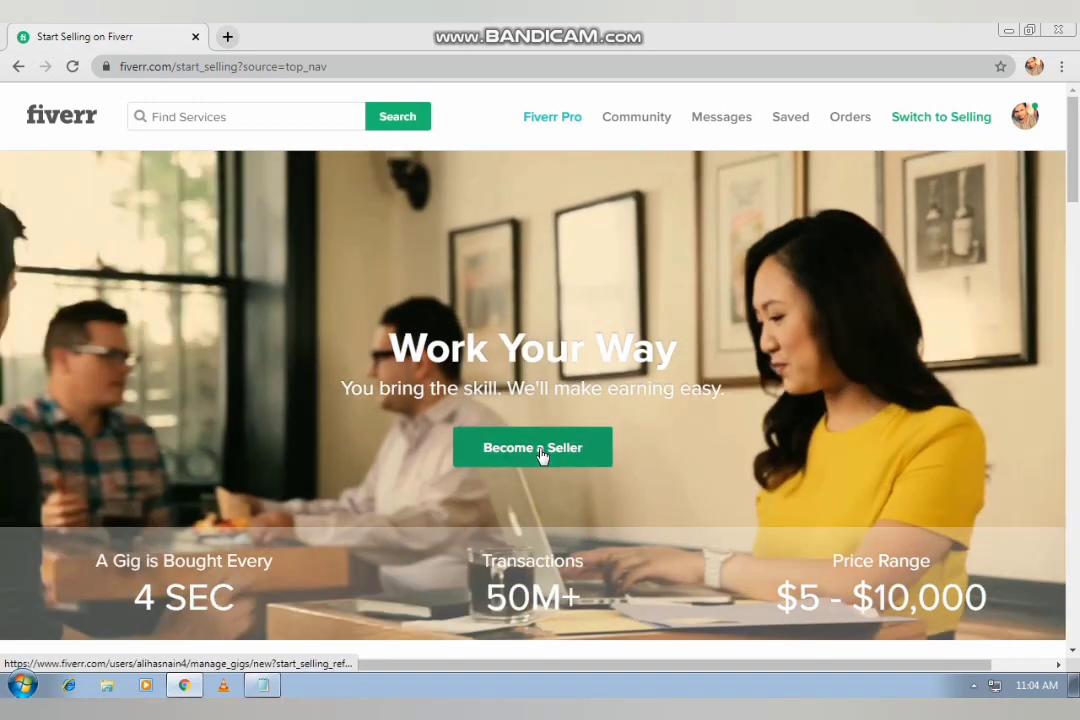
pyautogui.click(541, 452)
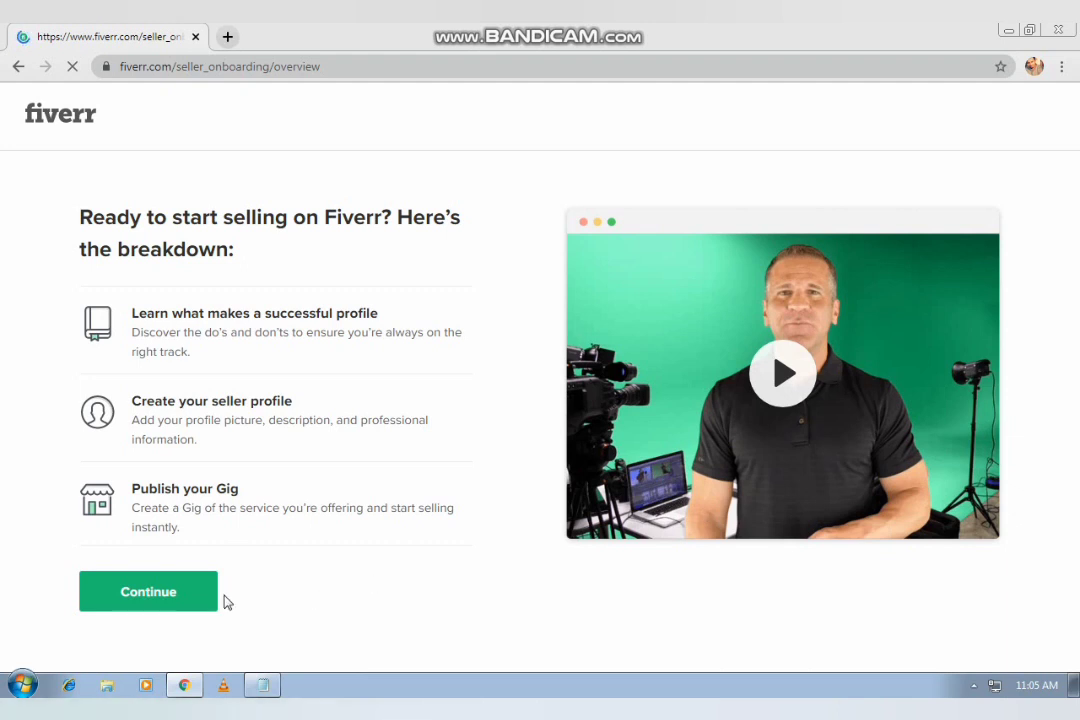
pyautogui.click(160, 596)
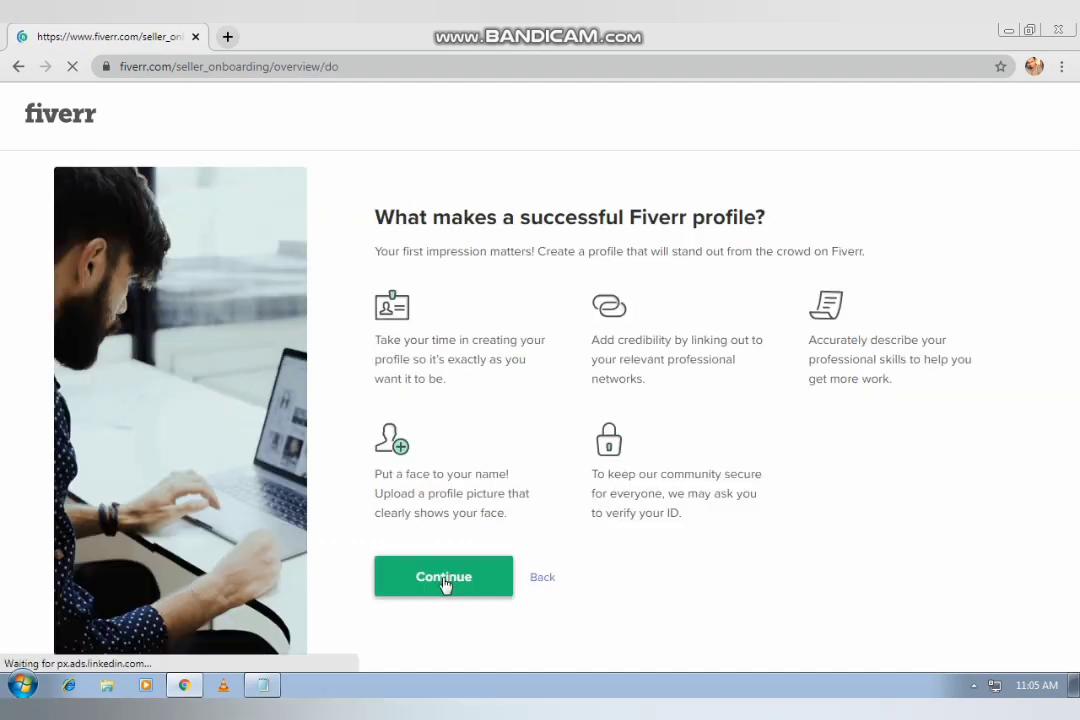
pyautogui.click(445, 577)
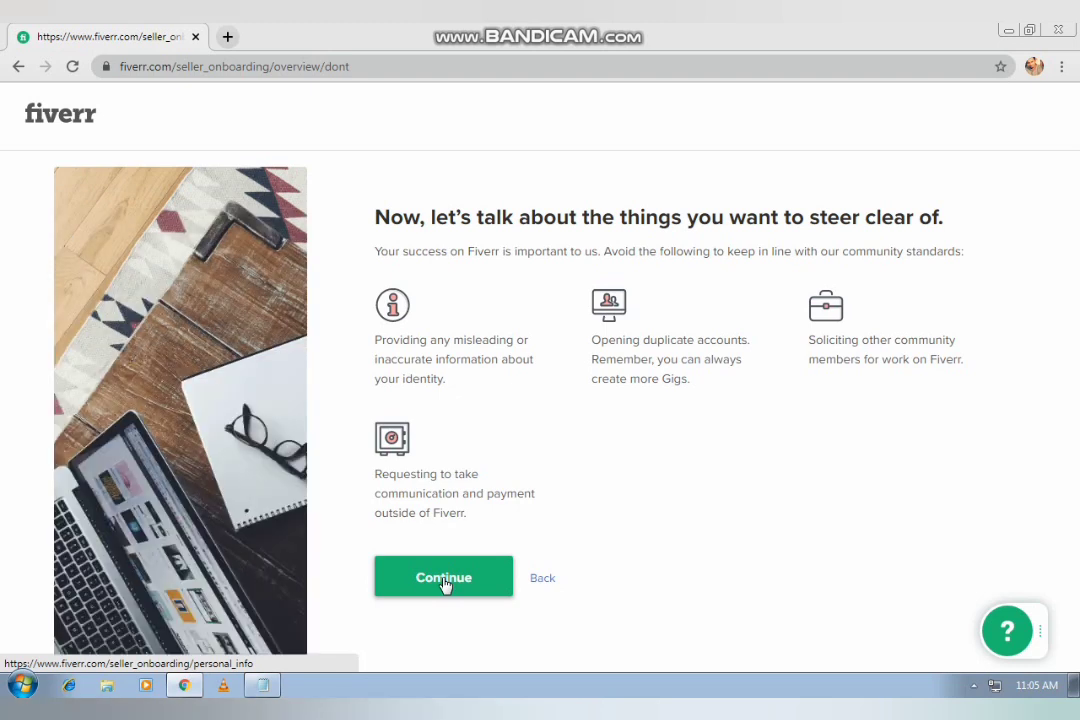
pyautogui.click(445, 580)
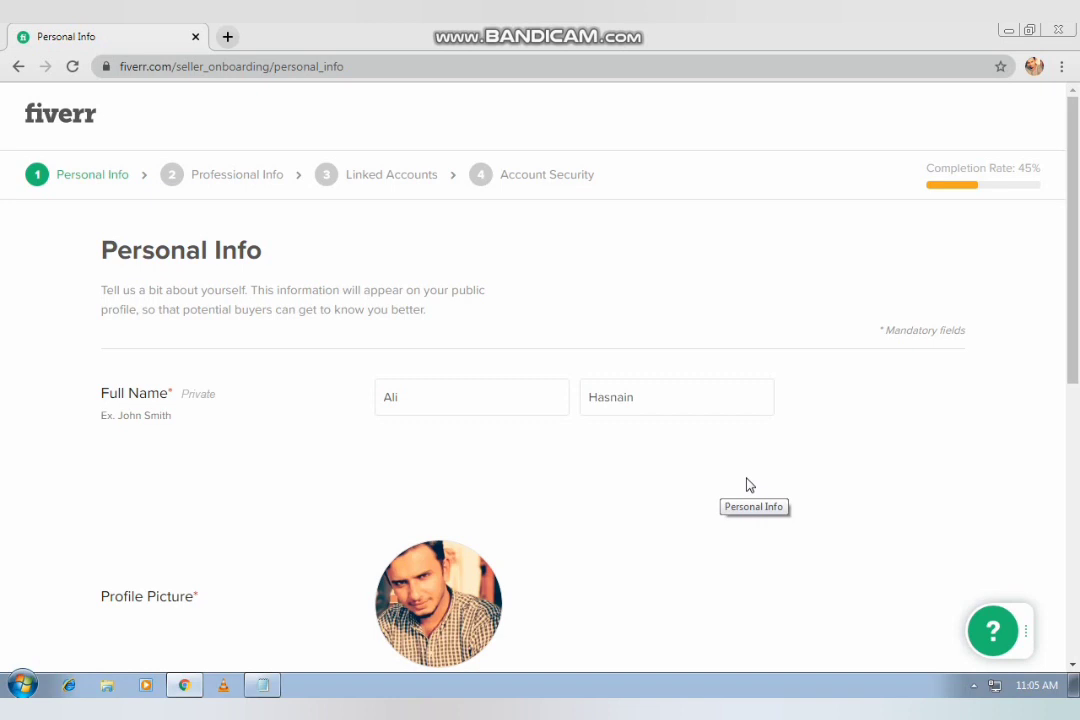
# - Re-enter the seller's first and last name, keep the existing picture, description and languages, and submit the Personal Info page
pyautogui.click(437, 389)
pyautogui.press('BackSpace')
pyautogui.press('BackSpace')
pyautogui.press('BackSpace')
pyautogui.write('Ali')
pyautogui.press('Tab')
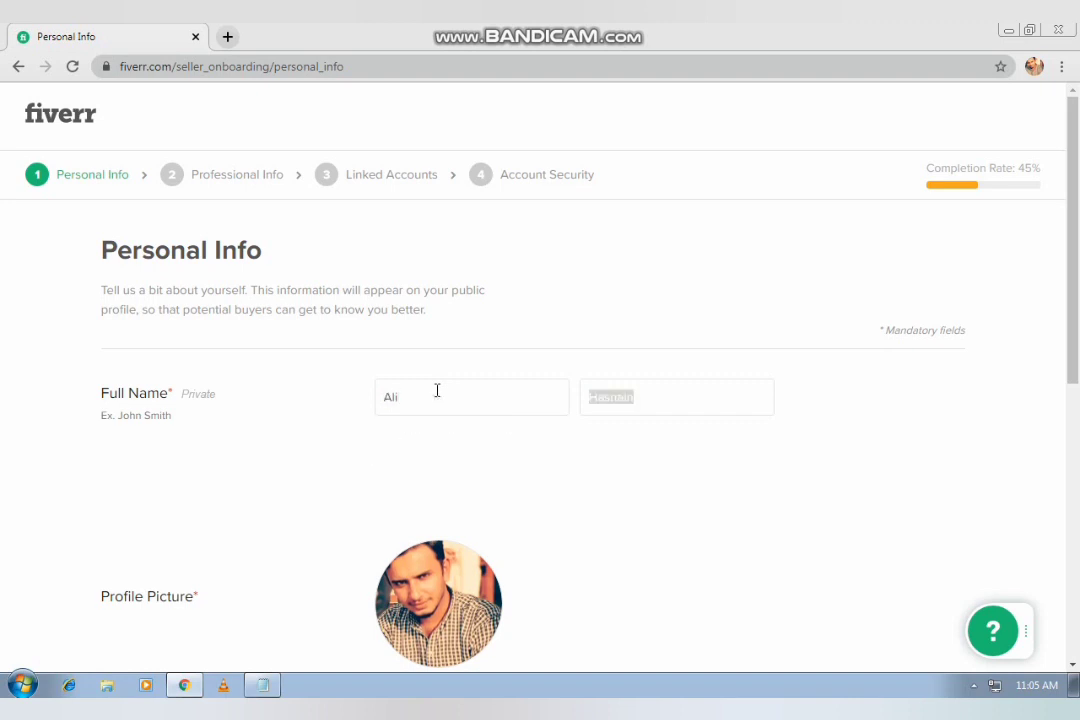
pyautogui.write('Hasnain')
pyautogui.moveTo(1072, 224); pyautogui.dragTo(1072, 377)
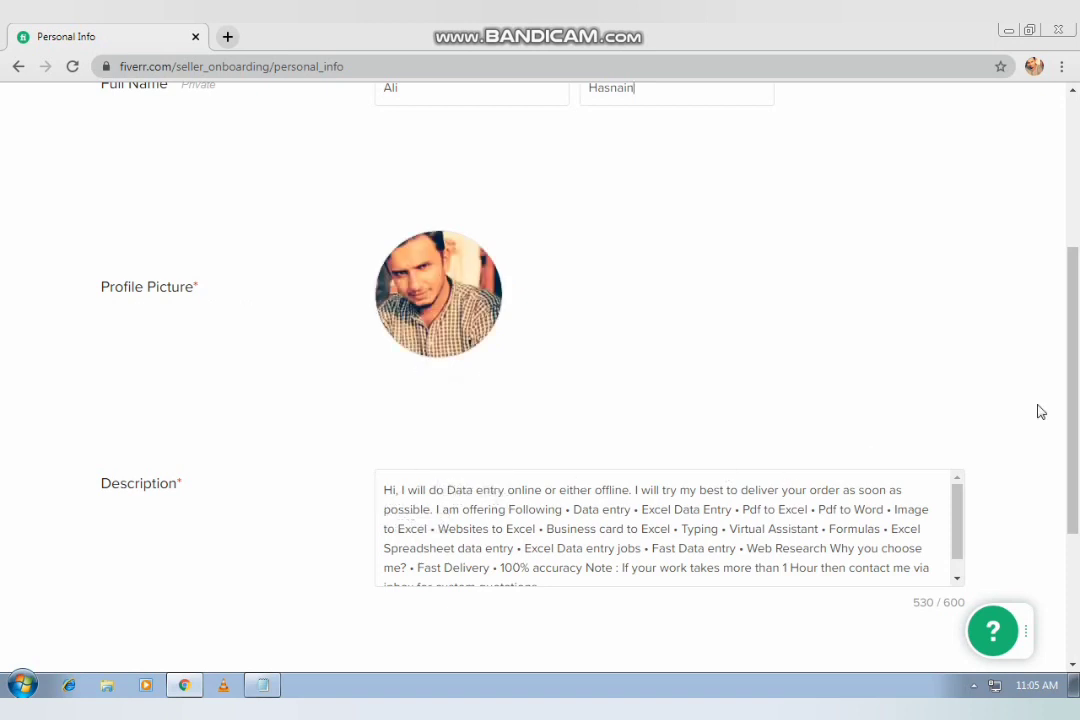
pyautogui.moveTo(1077, 380); pyautogui.dragTo(1077, 535)
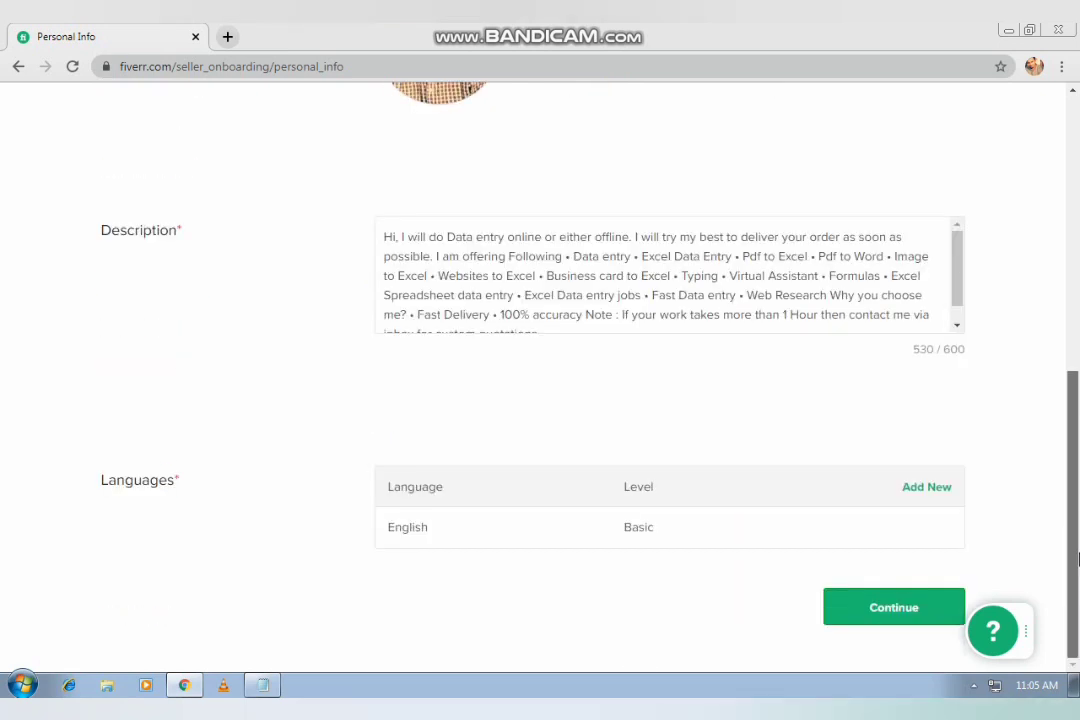
pyautogui.click(867, 620)
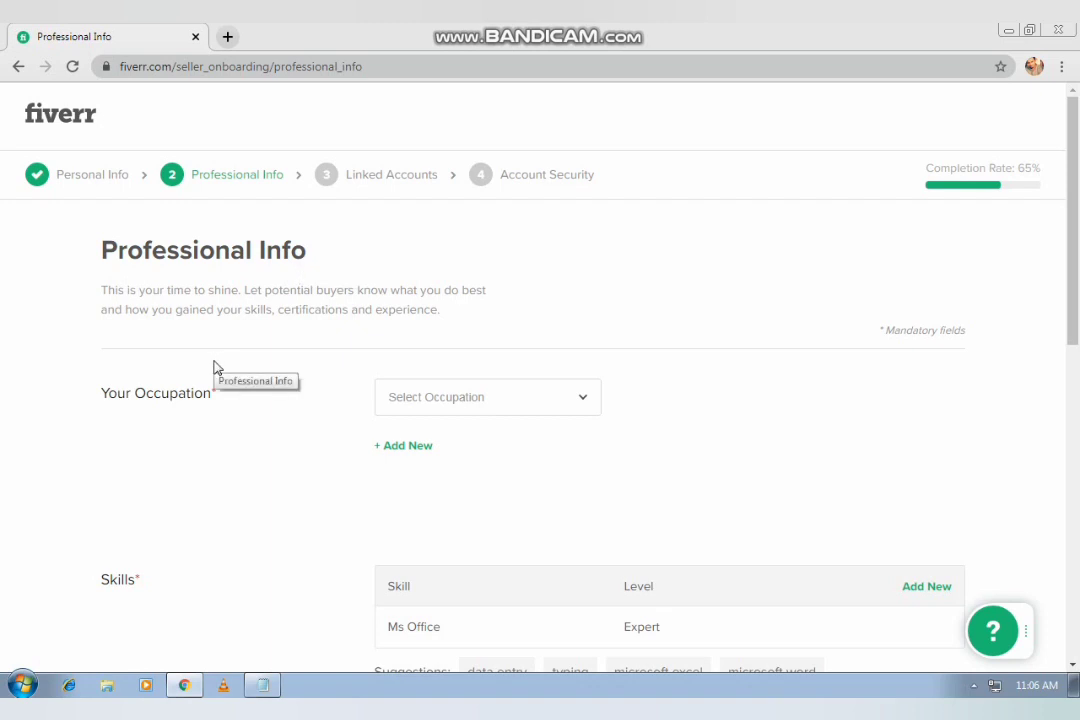
# - Set the occupation to Other and choose Data Entry and Other as its best skills
pyautogui.click(550, 404)
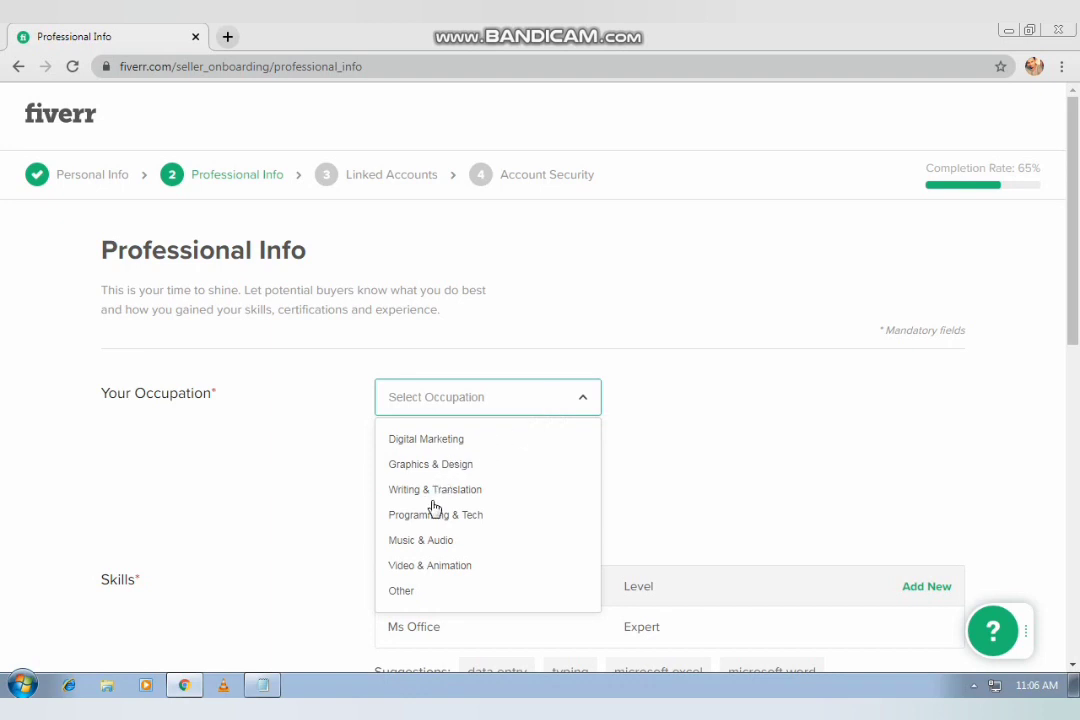
pyautogui.click(407, 593)
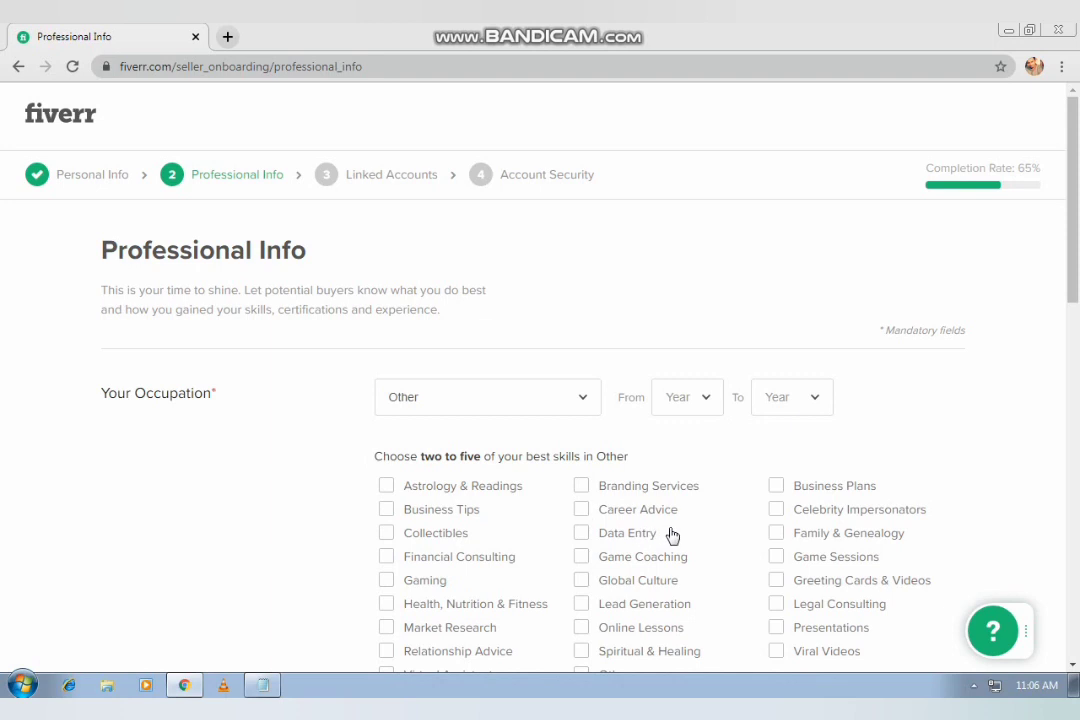
pyautogui.click(641, 535)
pyautogui.moveTo(1075, 287); pyautogui.dragTo(1075, 355)
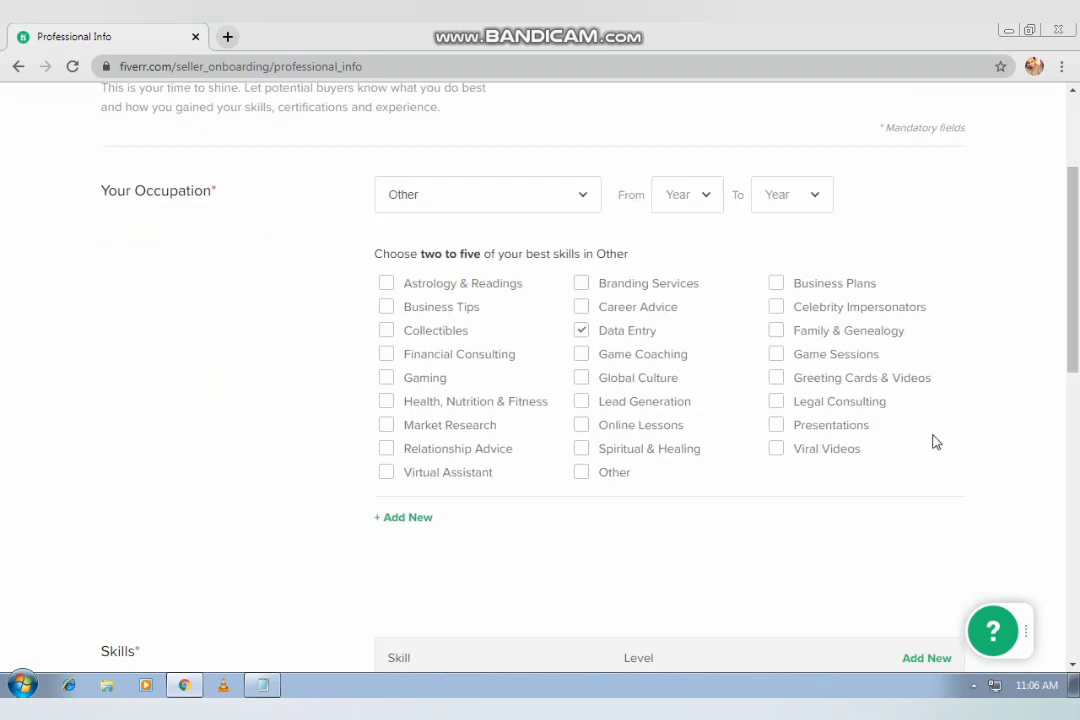
pyautogui.click(602, 476)
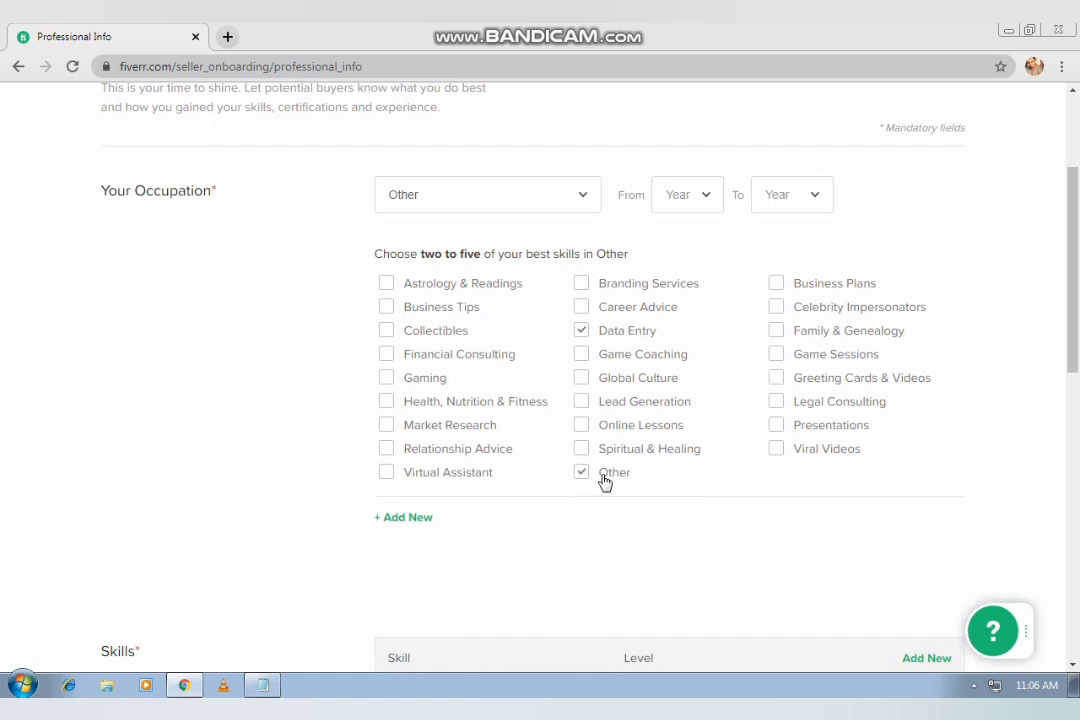
# - Set the occupation period from 2019 to 2020
pyautogui.click(703, 204)
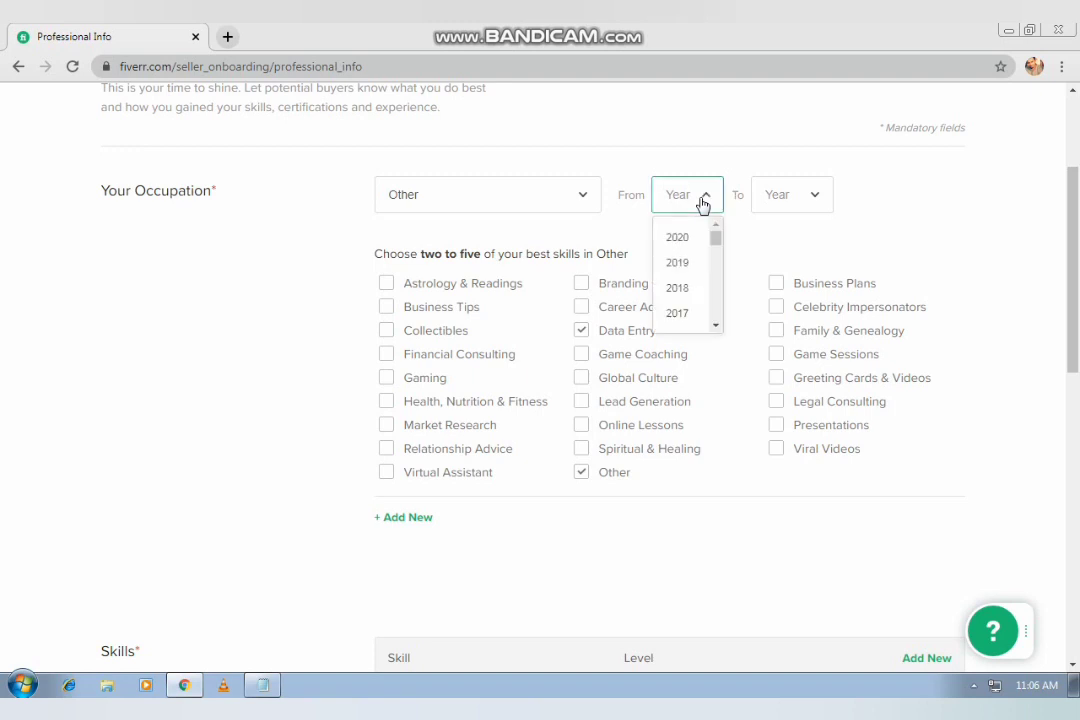
pyautogui.click(680, 263)
pyautogui.click(818, 200)
pyautogui.click(807, 243)
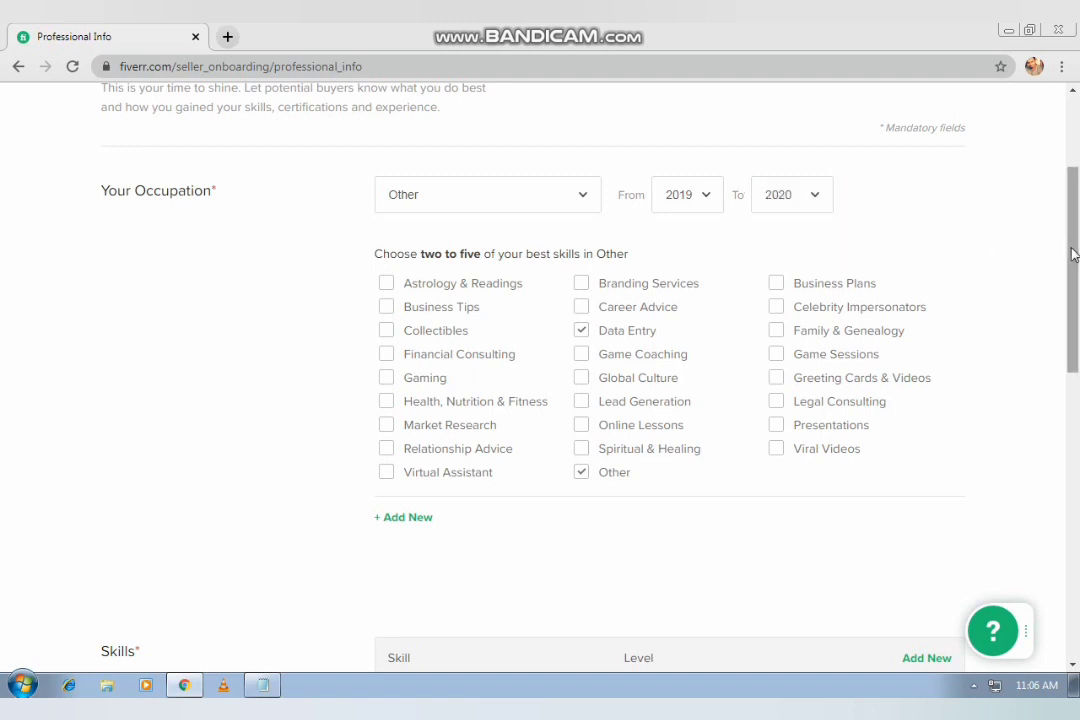
# - Open the Agricultural Extension entry in the Education section for editing to view its details
pyautogui.moveTo(1072, 254); pyautogui.dragTo(1077, 393)
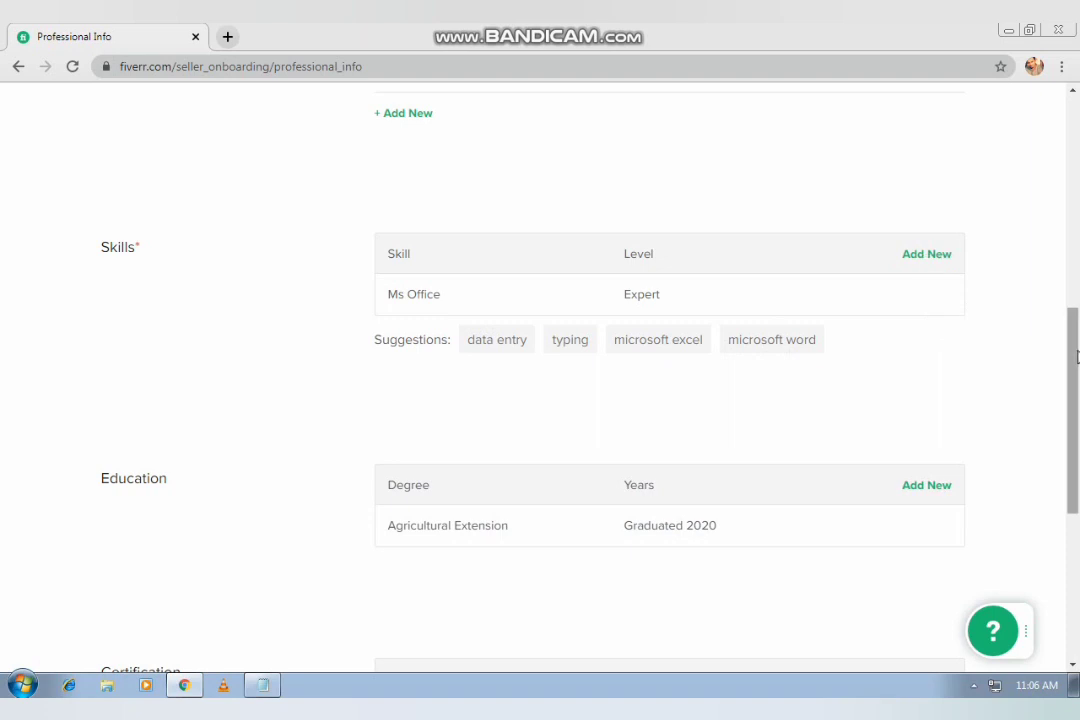
pyautogui.moveTo(1077, 362); pyautogui.dragTo(1077, 422)
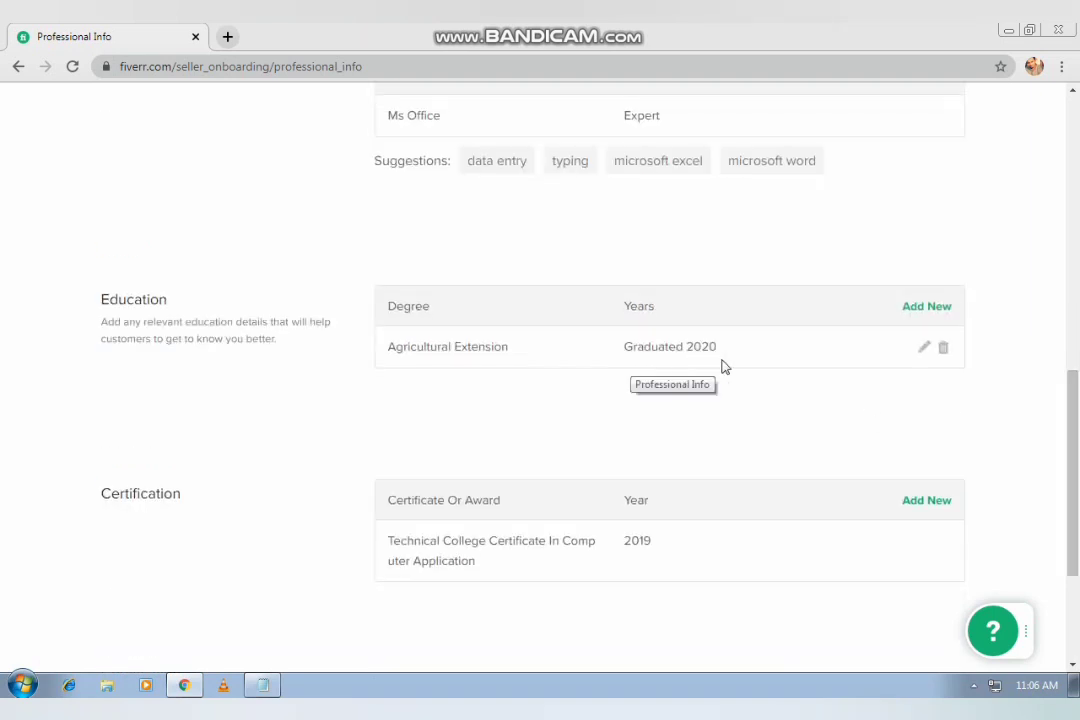
pyautogui.click(922, 352)
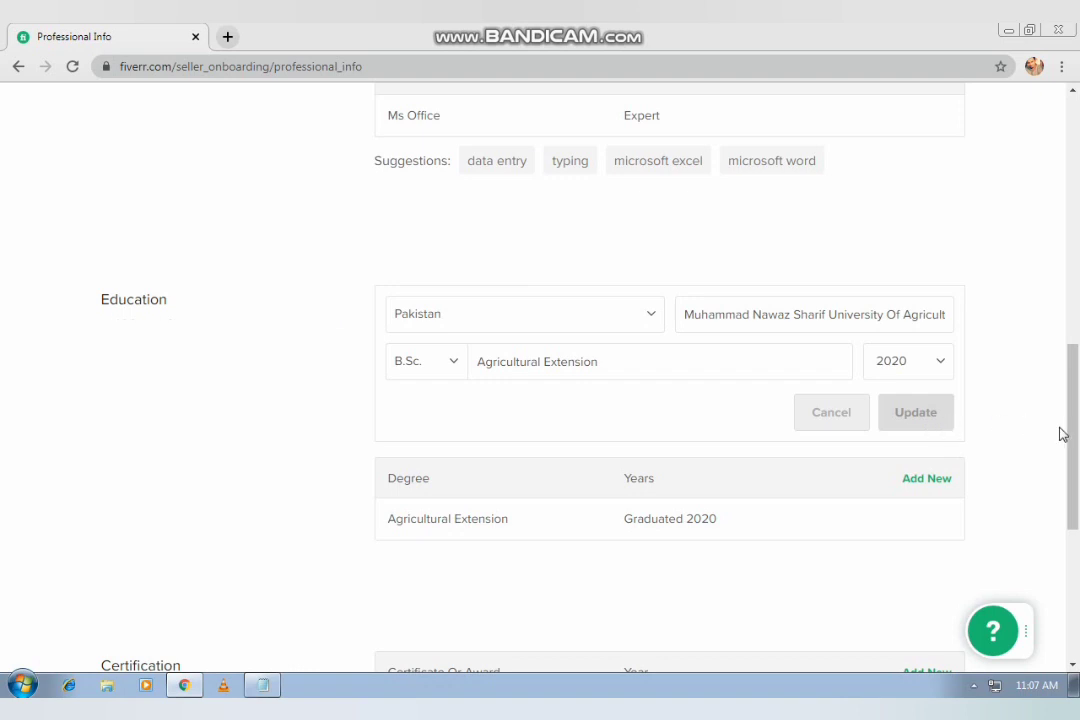
# - Open the computer application certification for editing and replace its certificate or award name with "Technical College", spelled correctly
pyautogui.scroll(-4, 1074, 433)
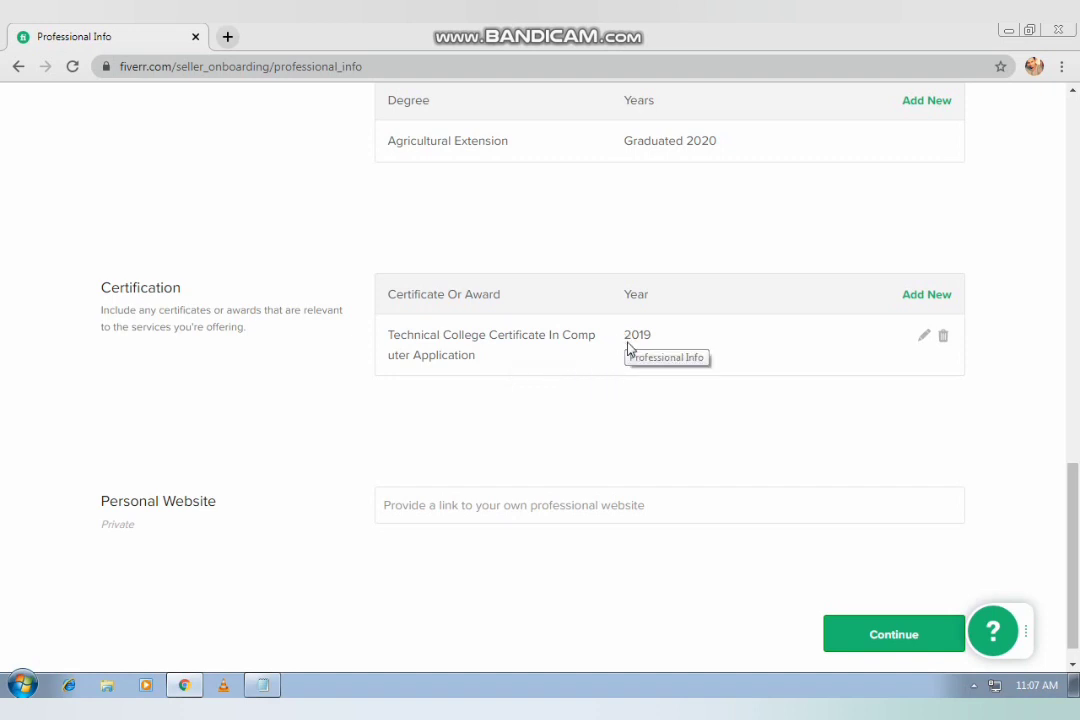
pyautogui.click(925, 340)
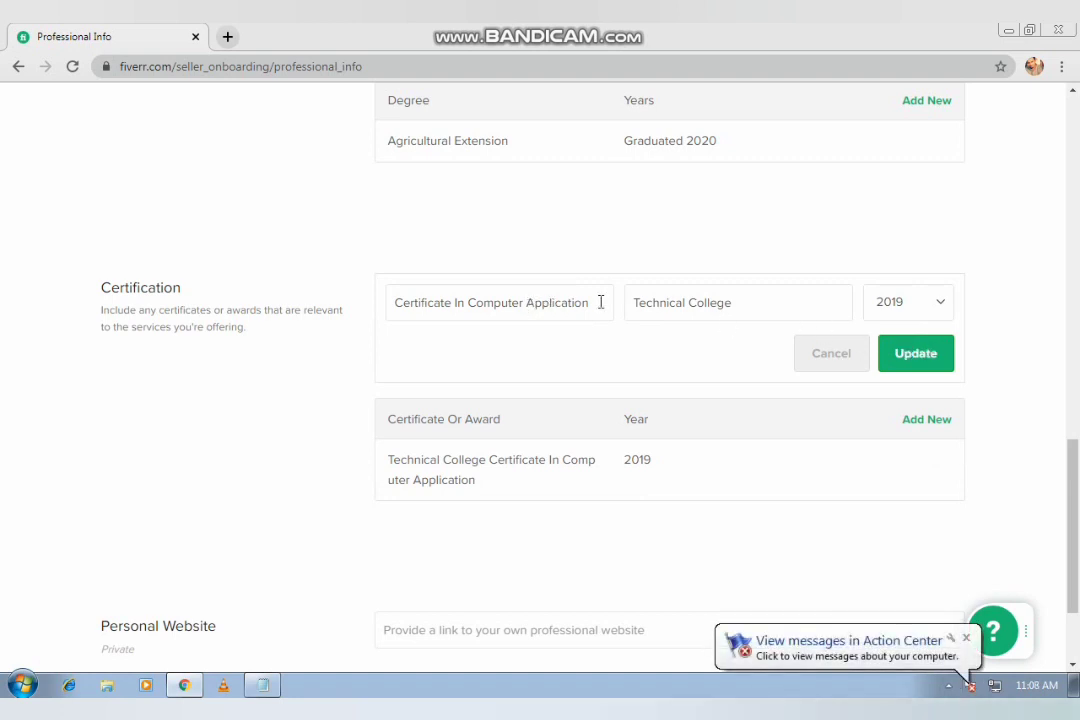
pyautogui.moveTo(588, 301); pyautogui.dragTo(337, 309)
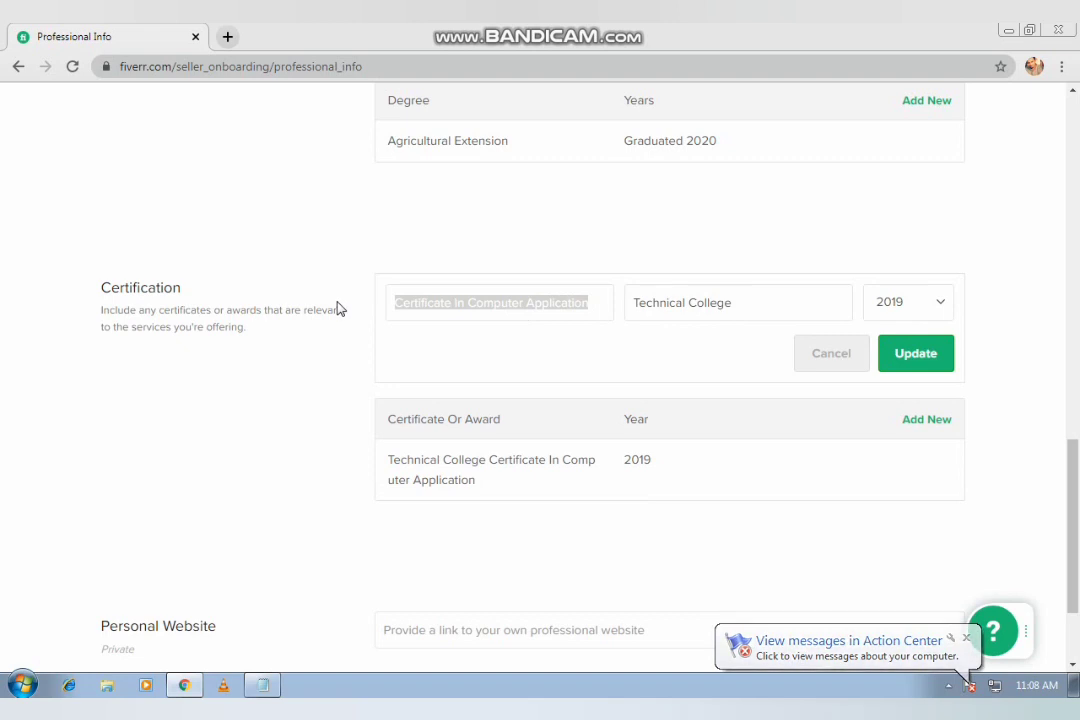
pyautogui.write('Tach')
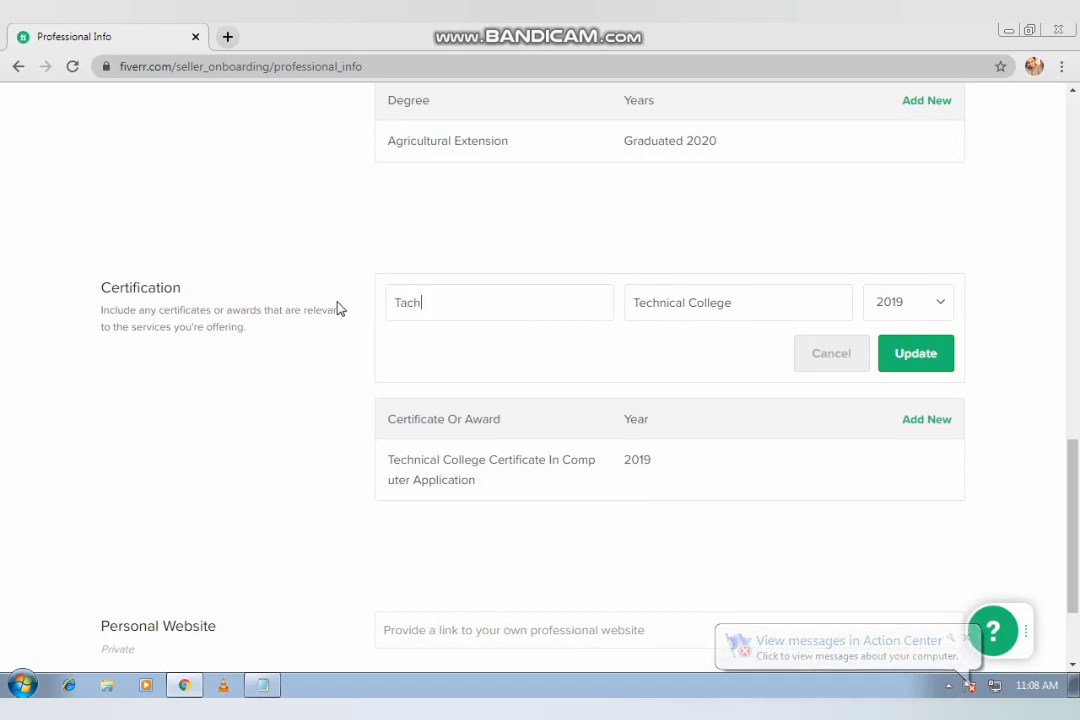
pyautogui.write('nical Colle')
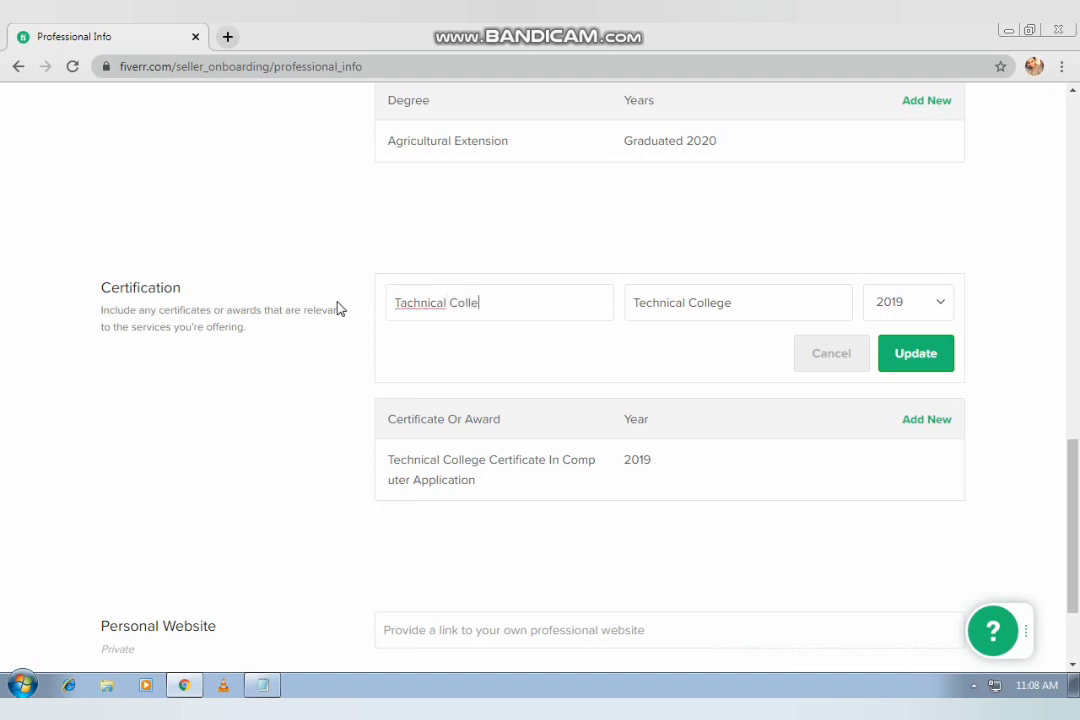
pyautogui.write('ge')
pyautogui.rightClick(416, 302)
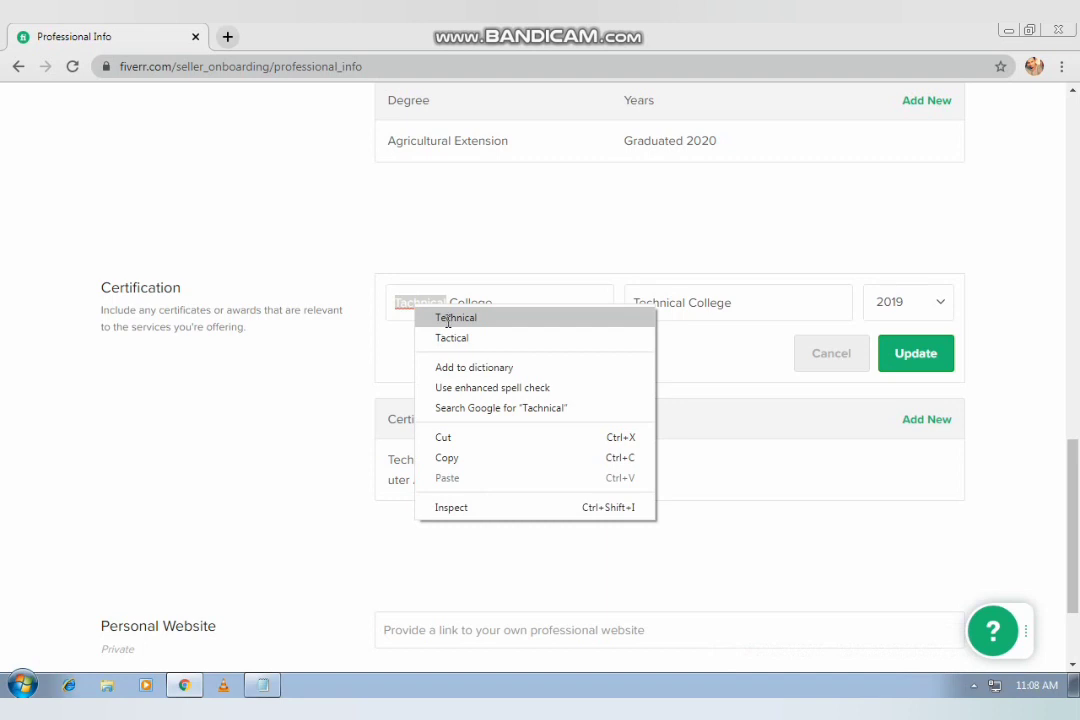
pyautogui.click(449, 317)
pyautogui.press('Right')
pyautogui.press('Right')
pyautogui.press('Right')
pyautogui.press('Right')
pyautogui.press('Right')
pyautogui.press('Right')
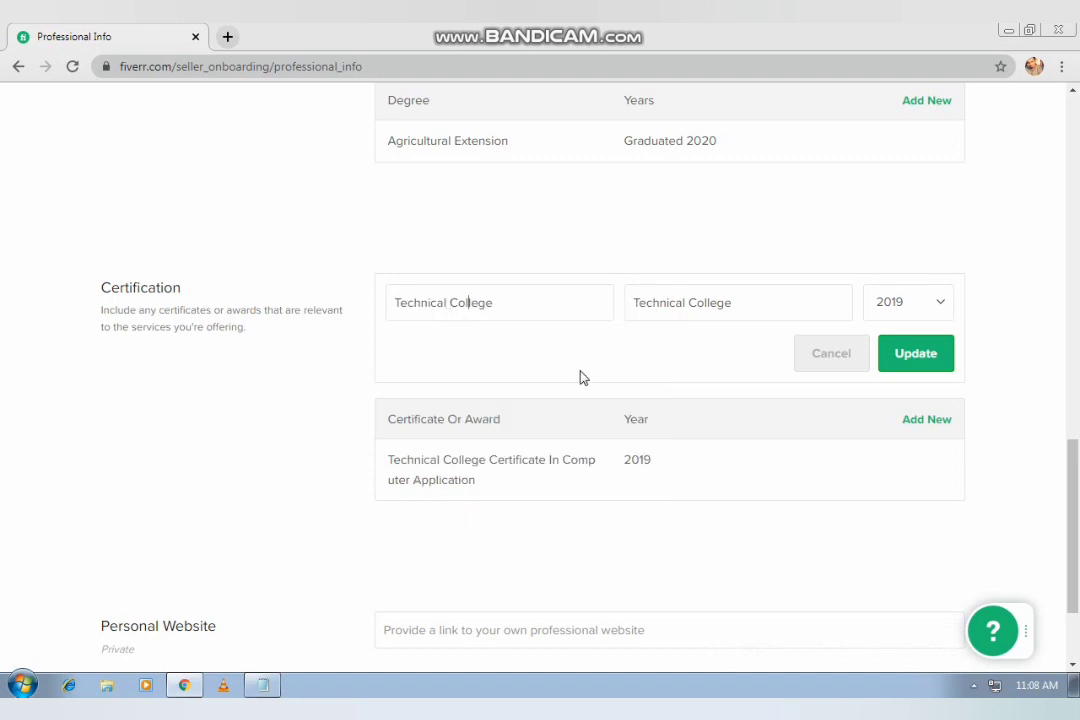
pyautogui.press('Right')
pyautogui.press('Right')
pyautogui.press('Tab')
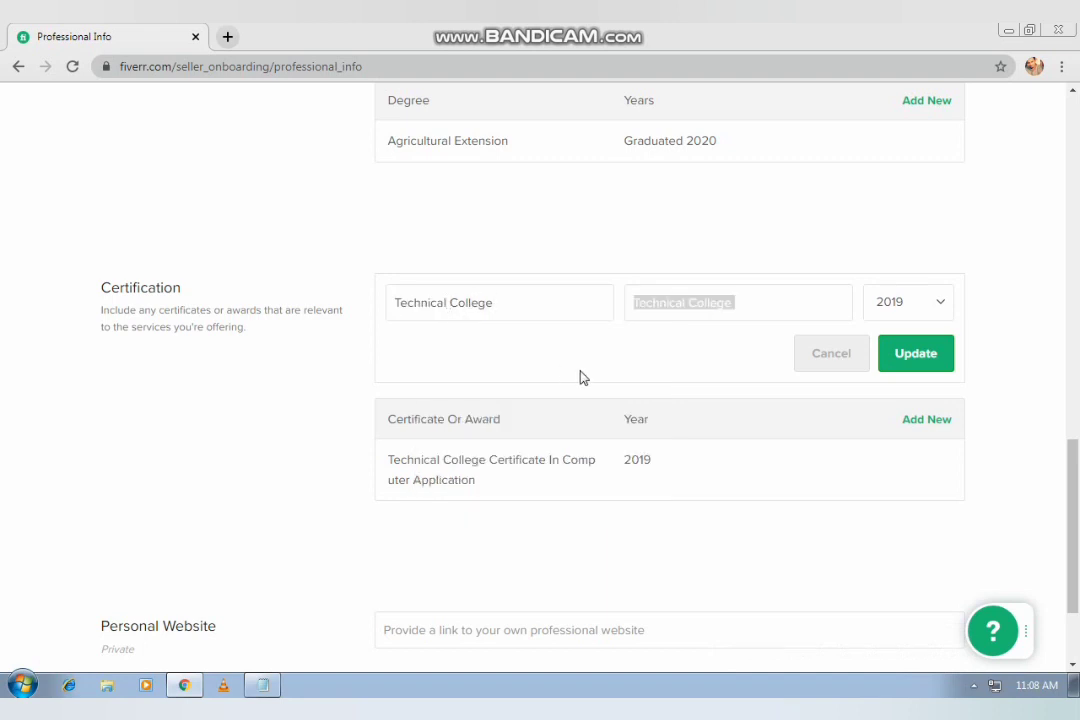
# - Replace the certification's issuing institution with "Certificate In Computer Application" and save the updated entry
pyautogui.write('Cer')
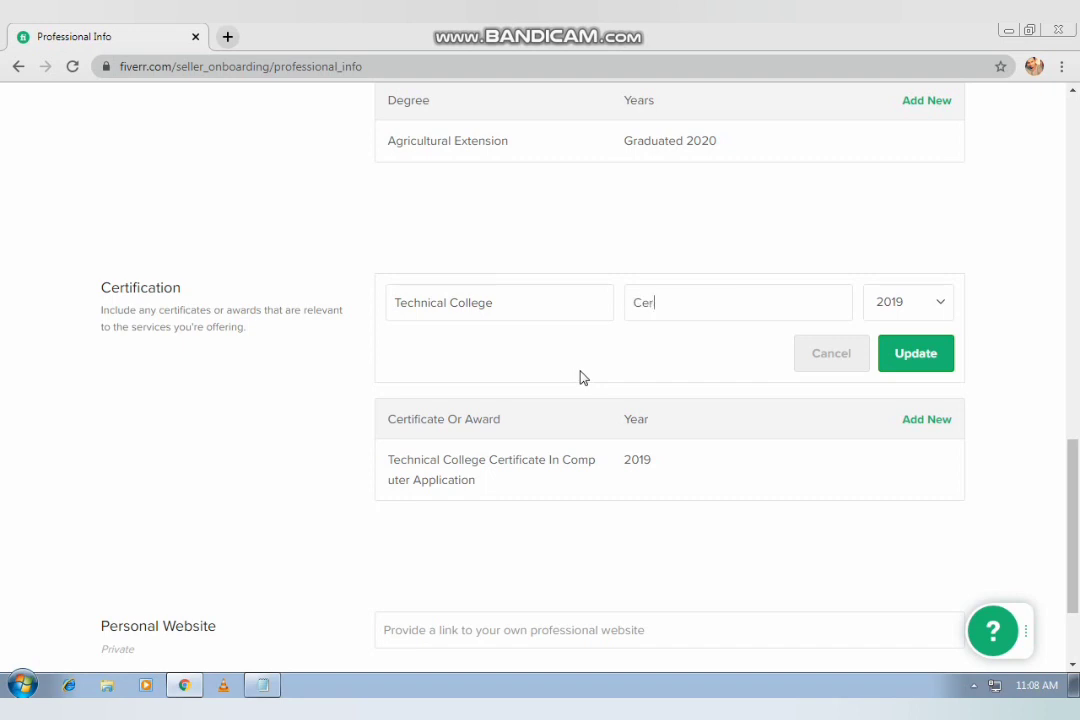
pyautogui.write('tificate In Computer')
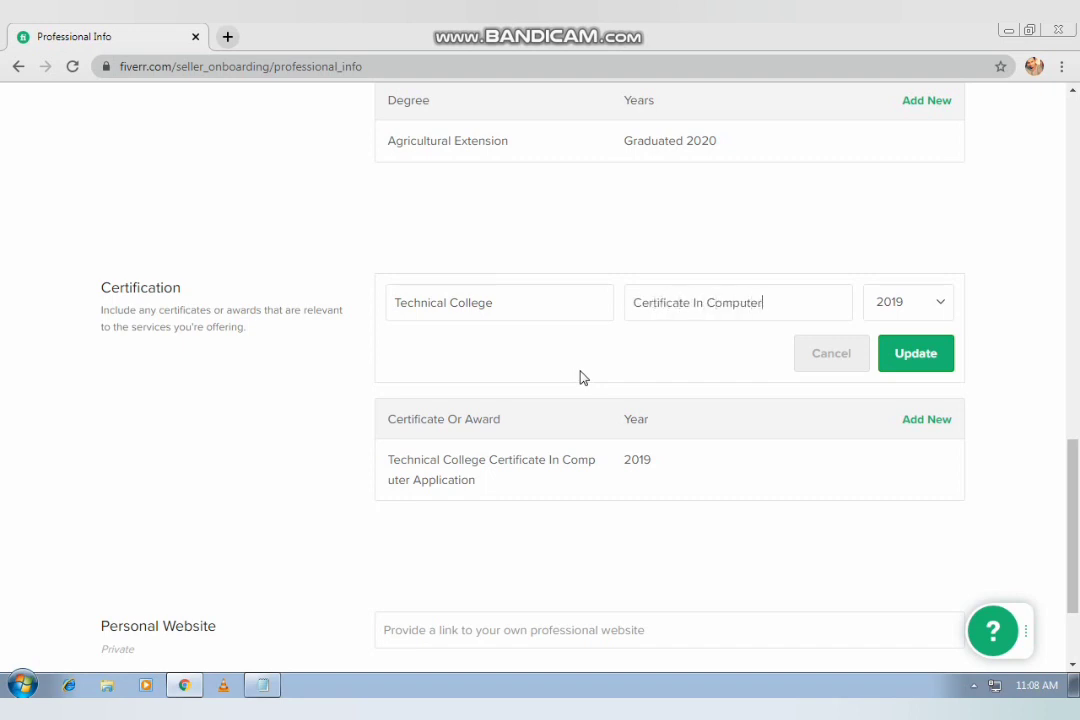
pyautogui.write(' Application')
pyautogui.click(911, 355)
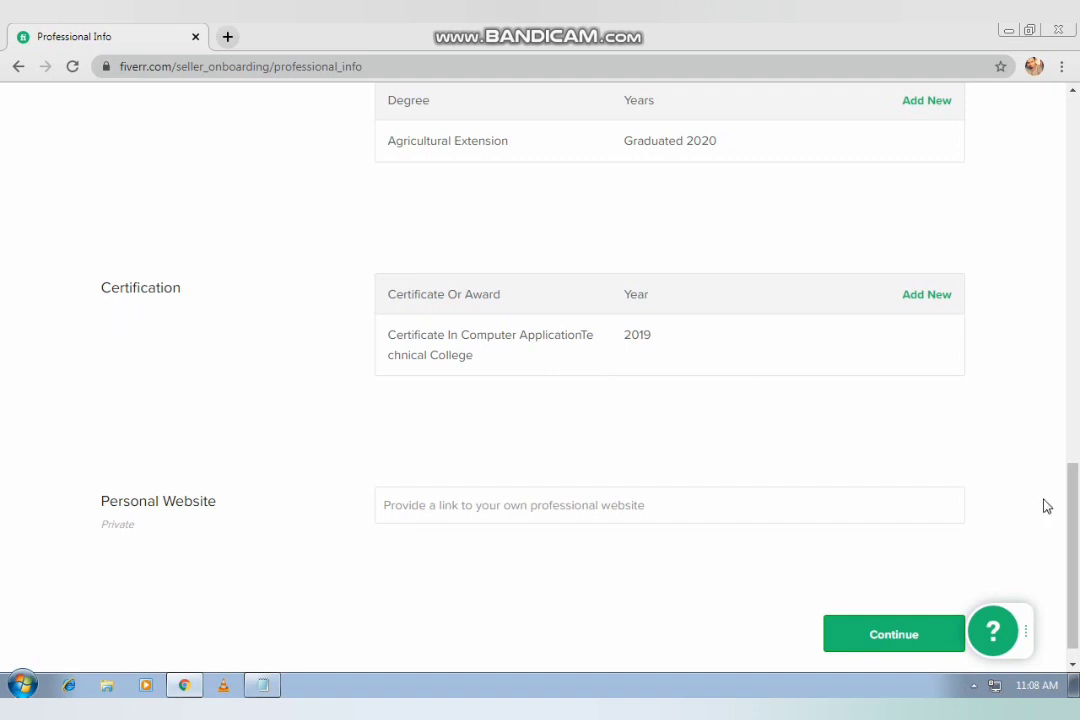
# - Complete the remaining onboarding pages without adding a personal website, Twitter account or phone number, and proceed to gig creation
pyautogui.moveTo(1077, 518); pyautogui.dragTo(1078, 586)
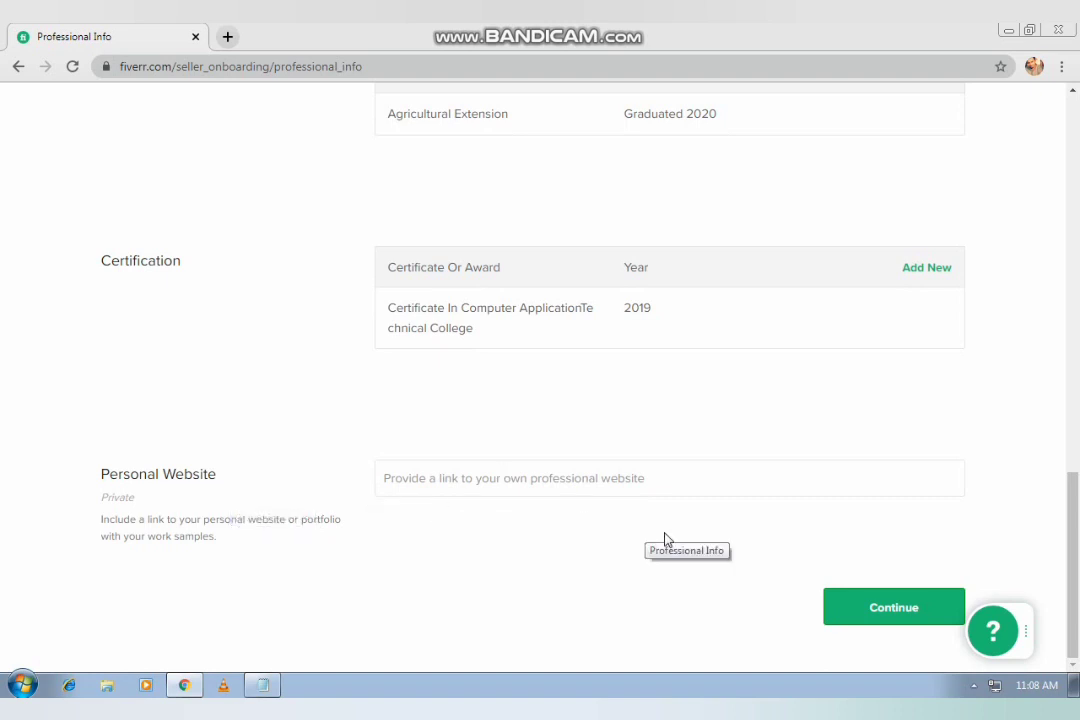
pyautogui.click(866, 612)
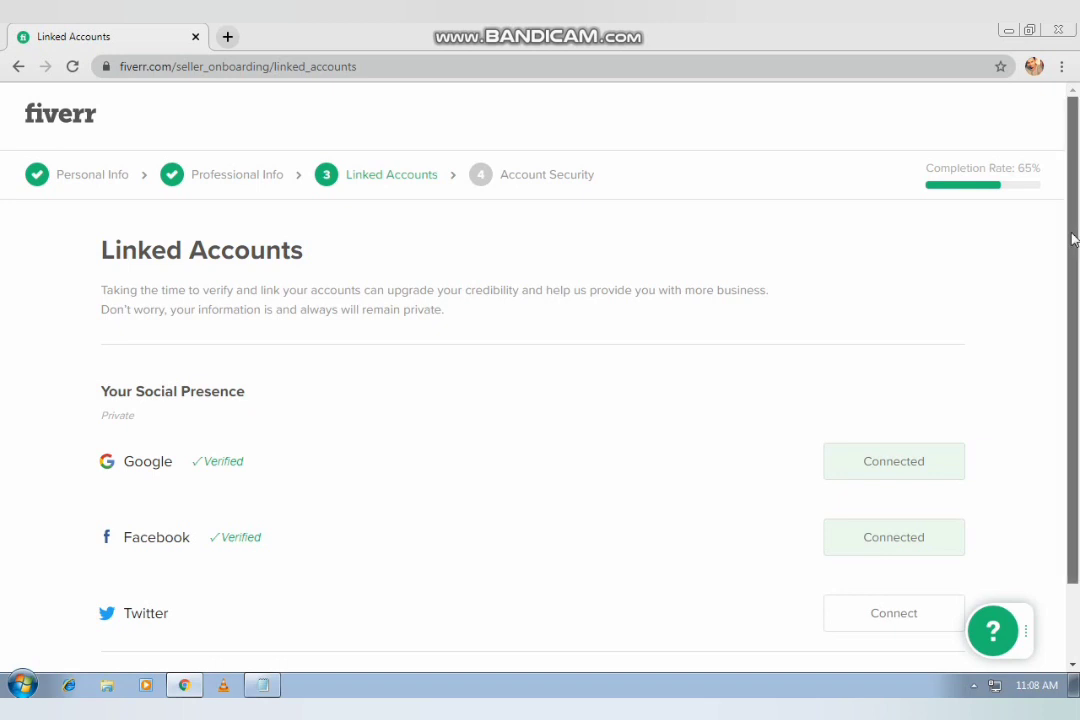
pyautogui.scroll(-1, 1073, 236)
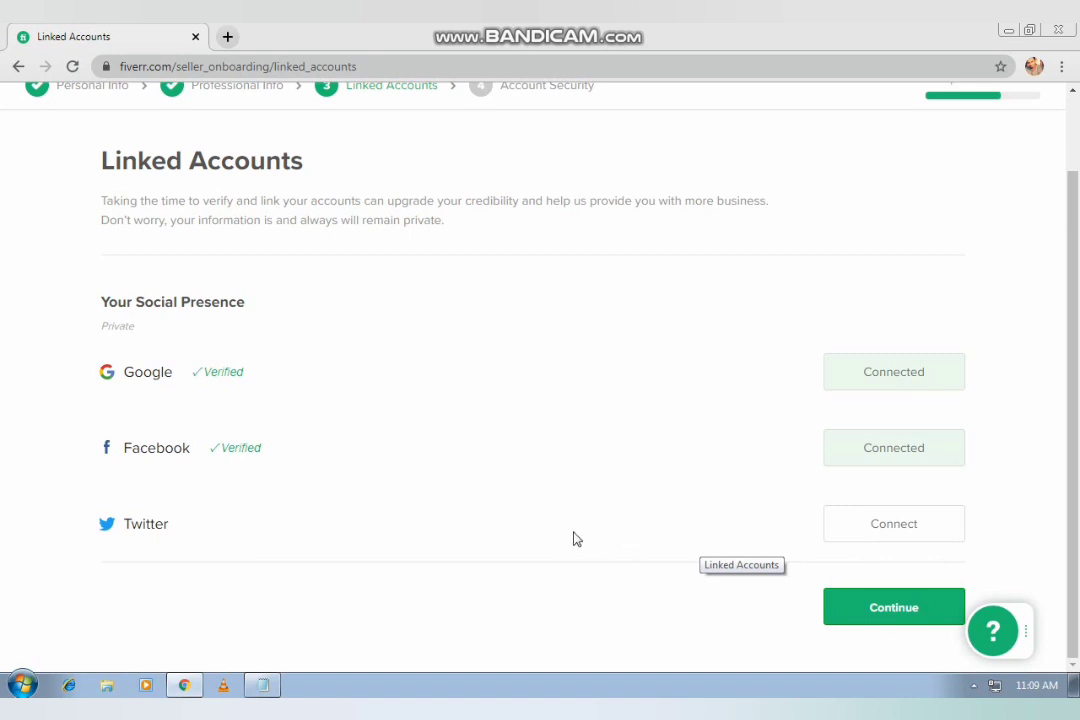
pyautogui.click(842, 610)
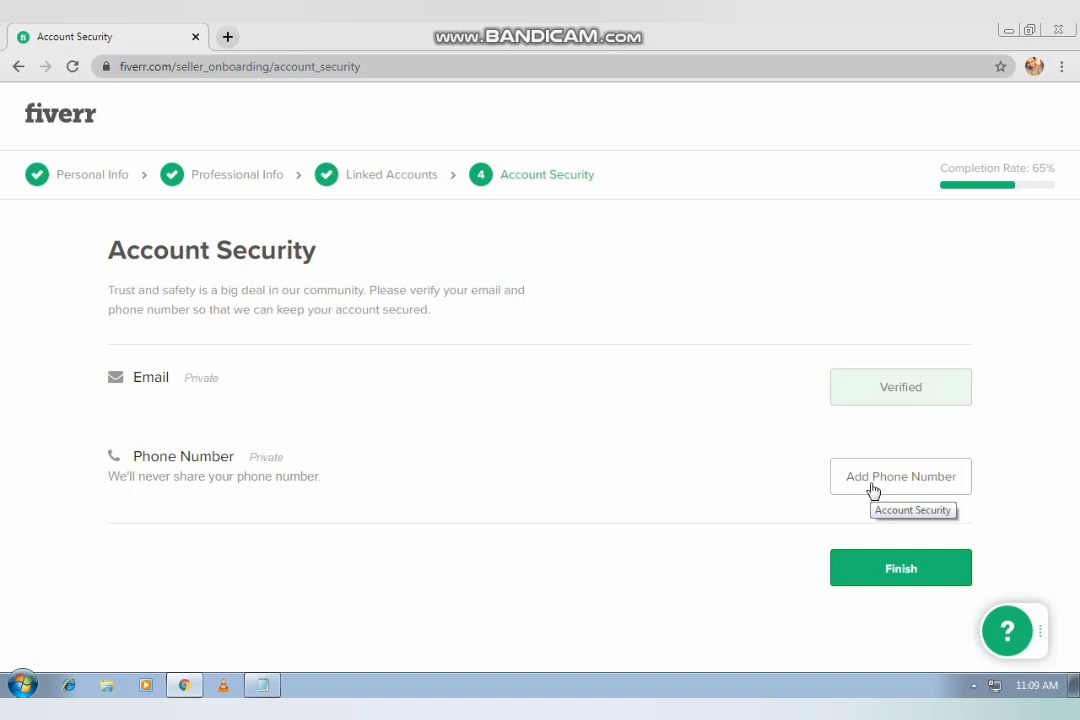
pyautogui.click(901, 570)
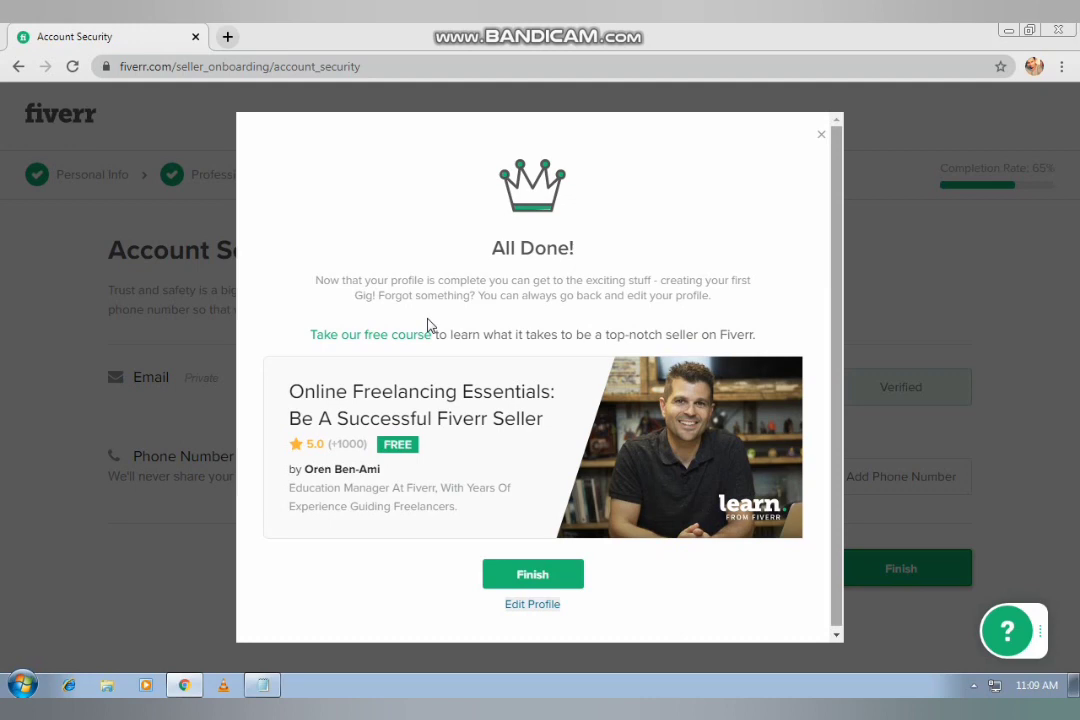
pyautogui.click(533, 578)
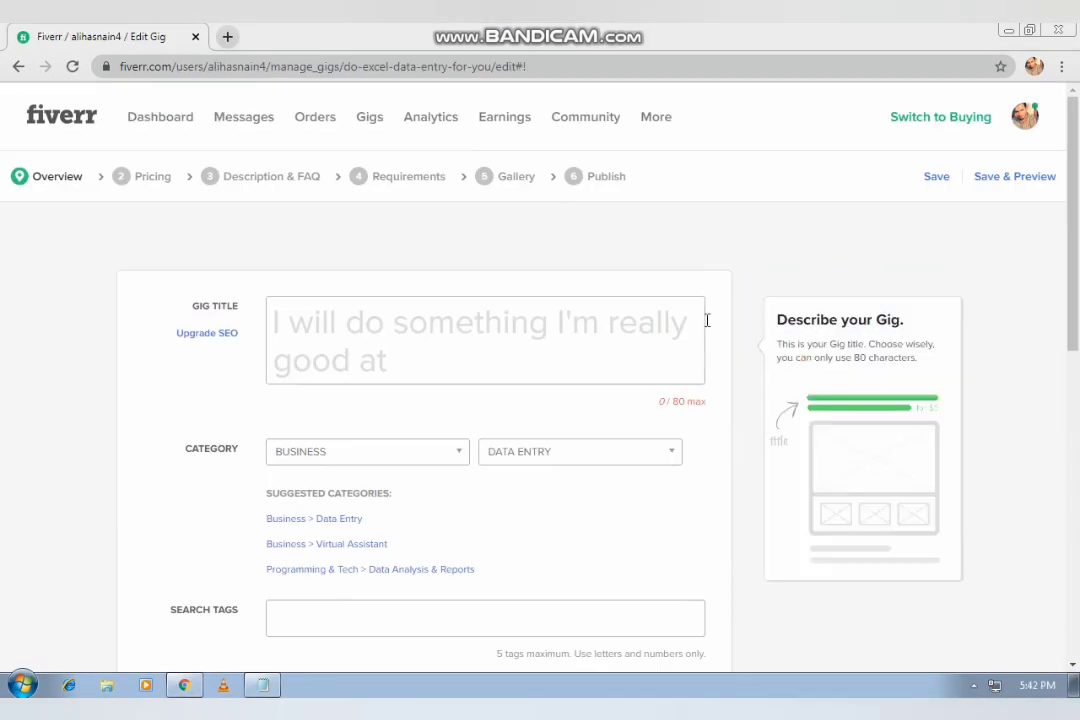
pyautogui.click(645, 265)
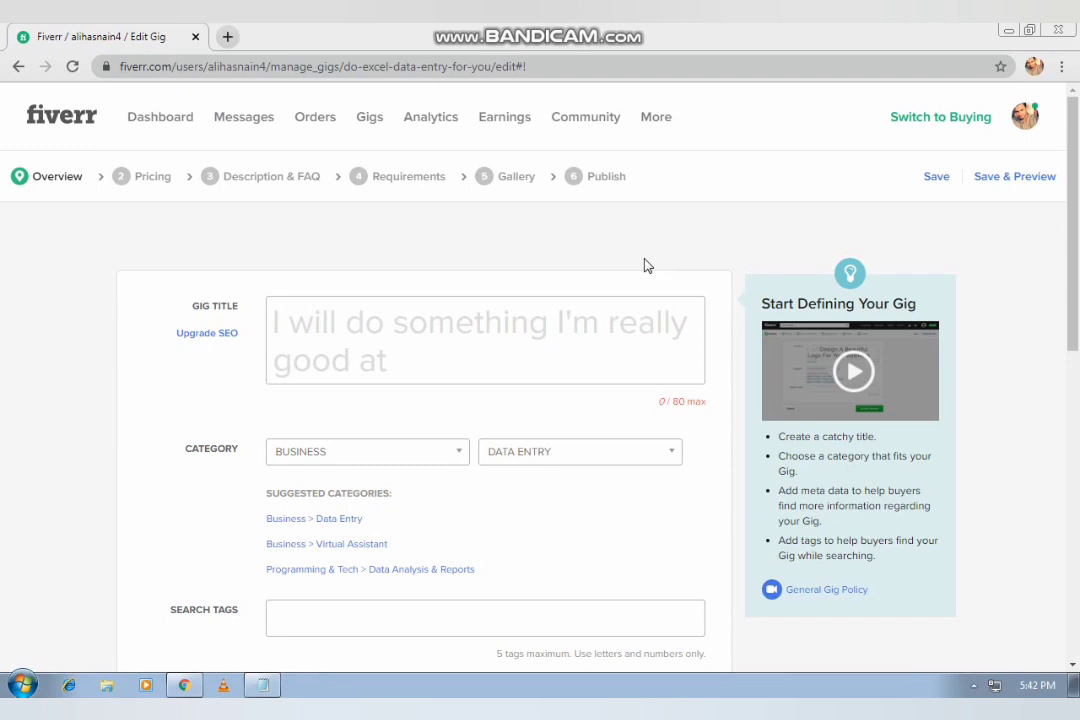
pyautogui.click(328, 306)
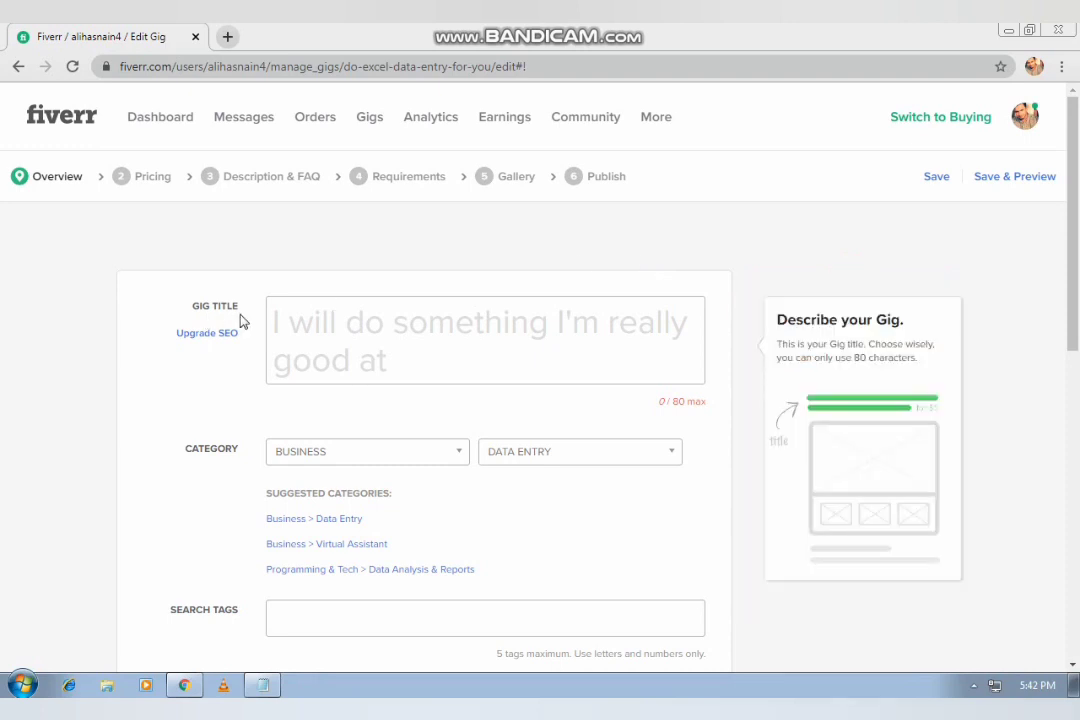
pyautogui.click(320, 290)
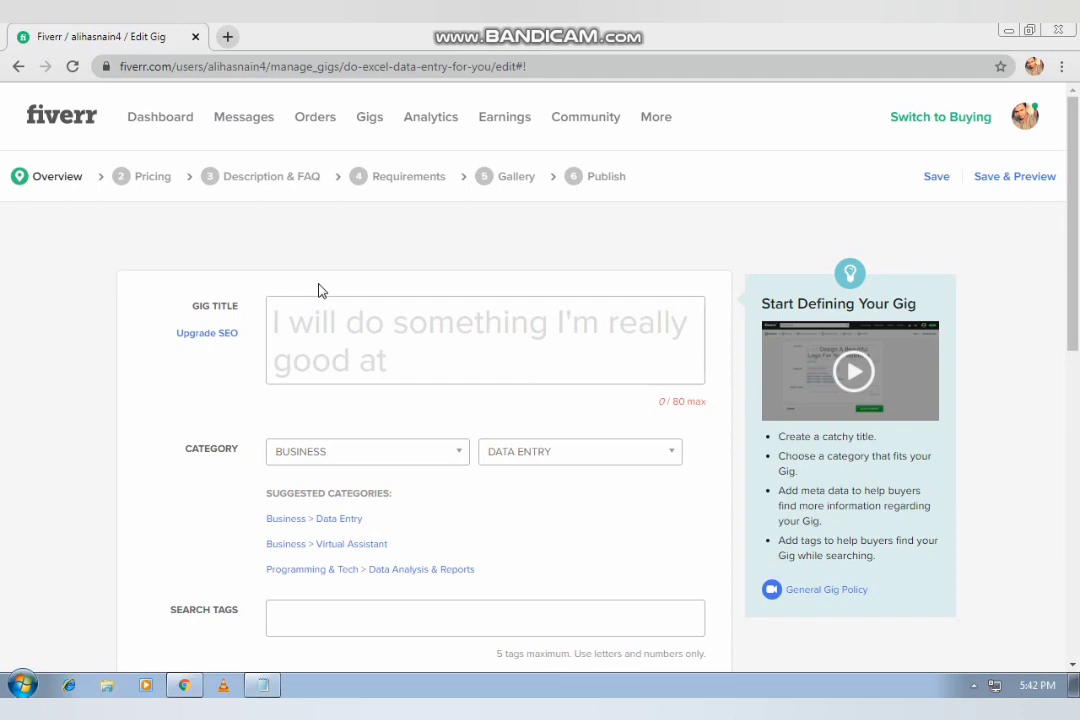
# - Enter "best data entry within 24 hours" as the gig title after the fixed words "I will"
pyautogui.click(348, 327)
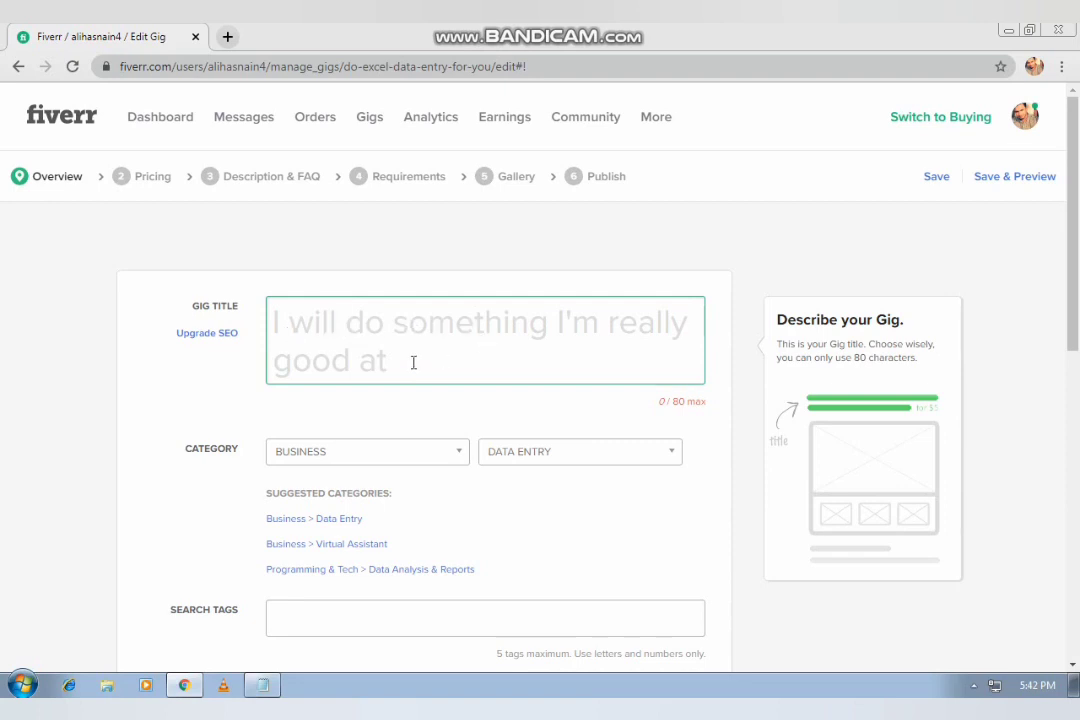
pyautogui.write('e')
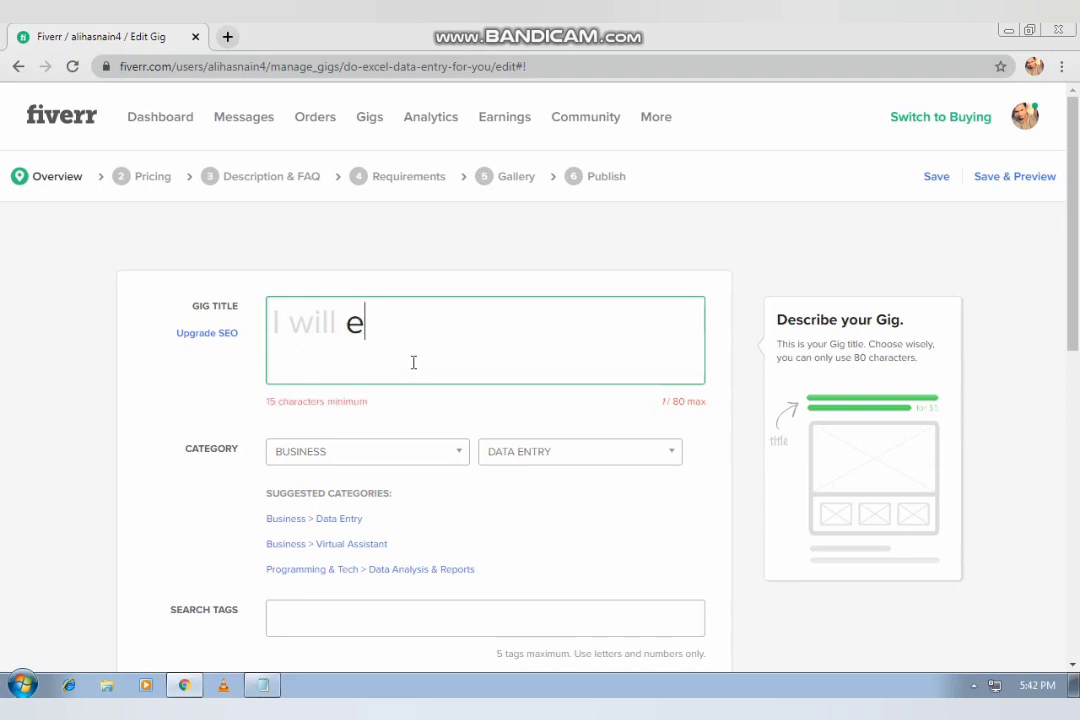
pyautogui.press('BackSpace')
pyautogui.write('best da')
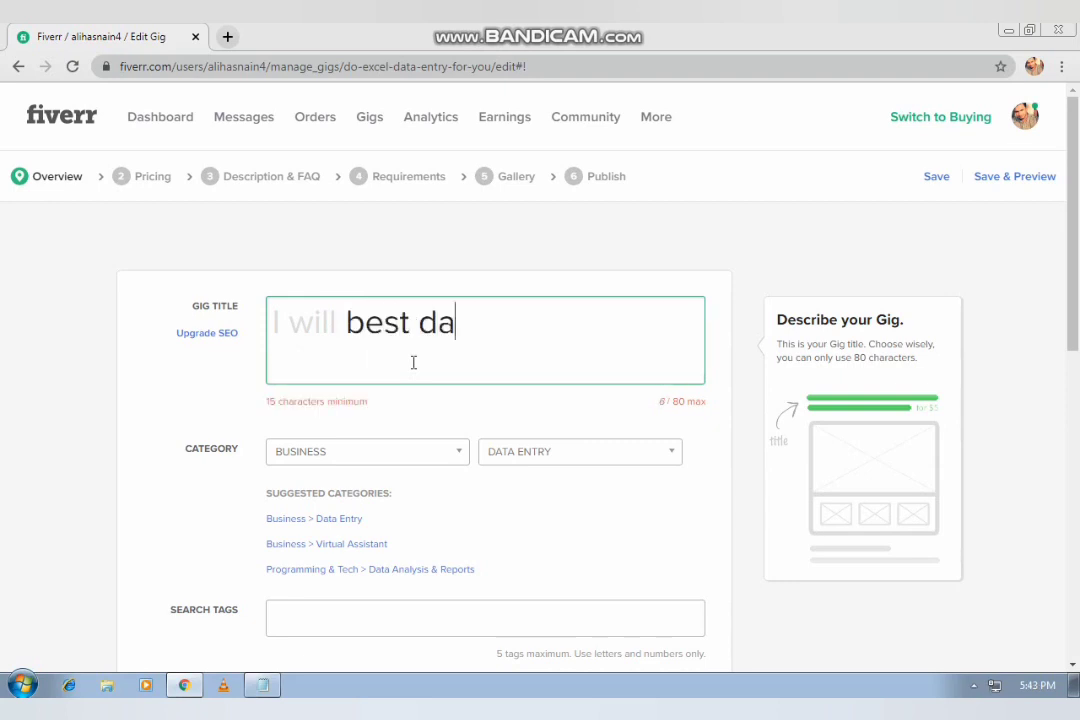
pyautogui.write('ta entry ')
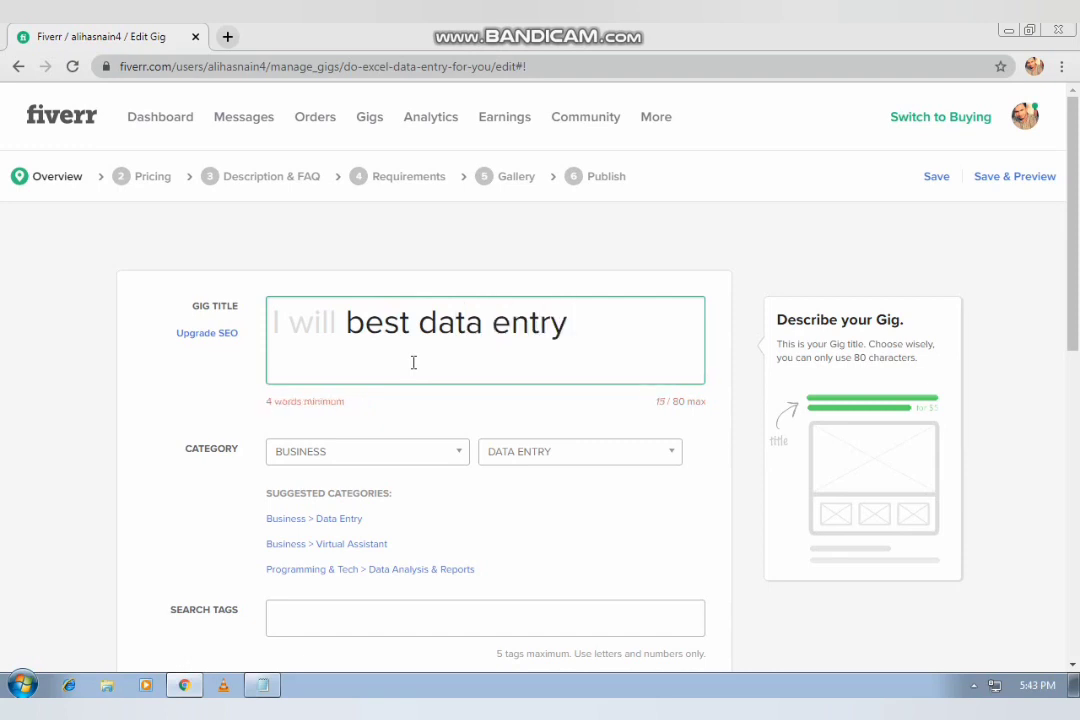
pyautogui.write('i')
pyautogui.press('BackSpace')
pyautogui.write('within')
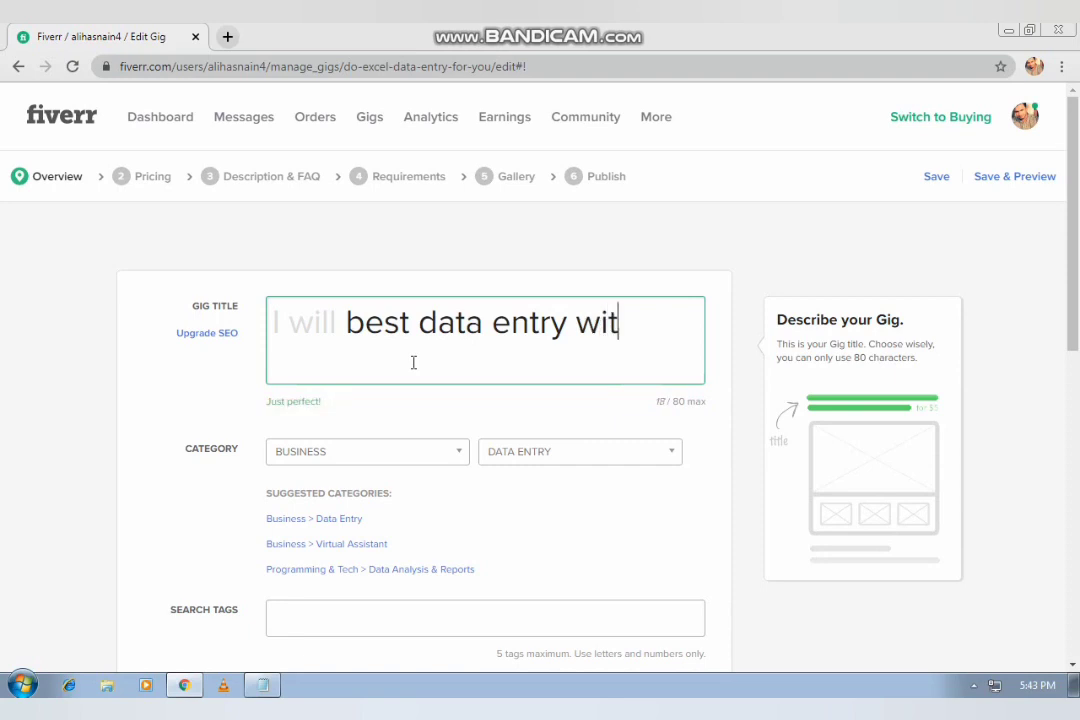
pyautogui.write('2')
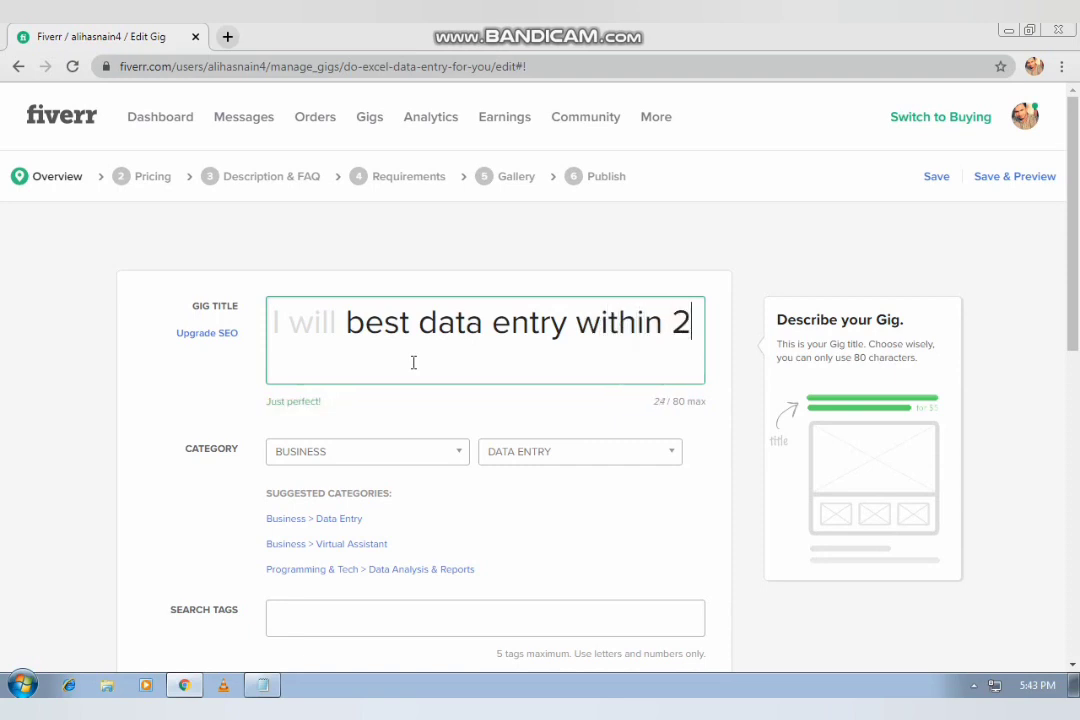
pyautogui.write('4 hours')
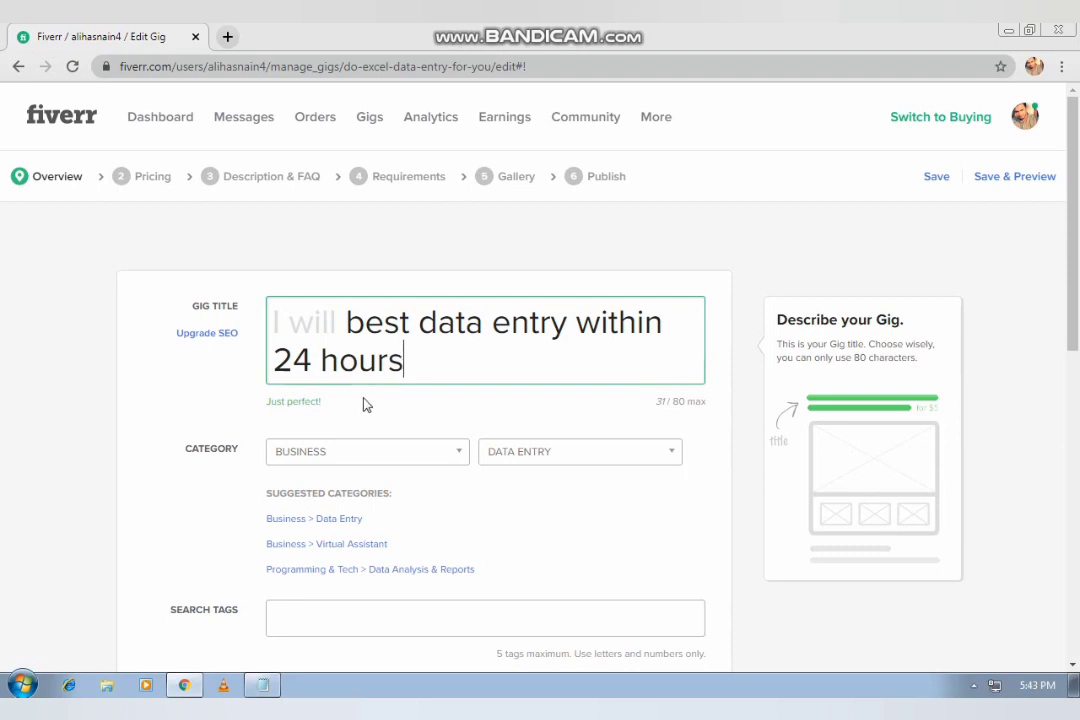
# - Add the suggested terms "Microsoft Excel" and "Data Entry" as the gig's first two search tags
pyautogui.moveTo(217, 458)
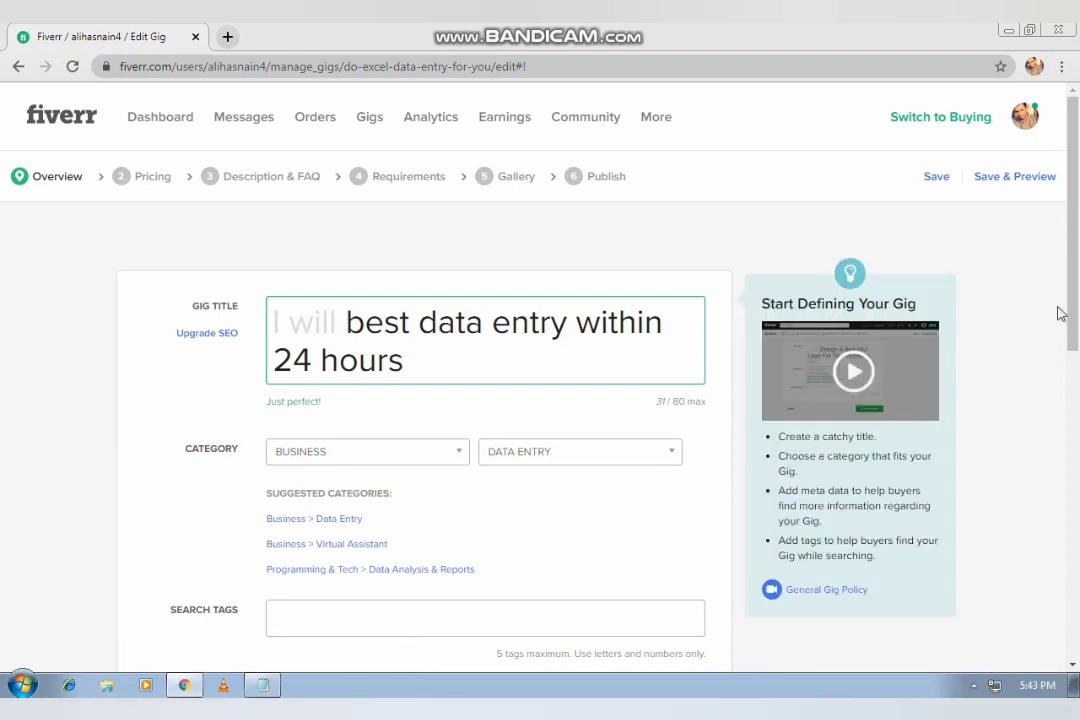
pyautogui.scroll(-3, 815, 462)
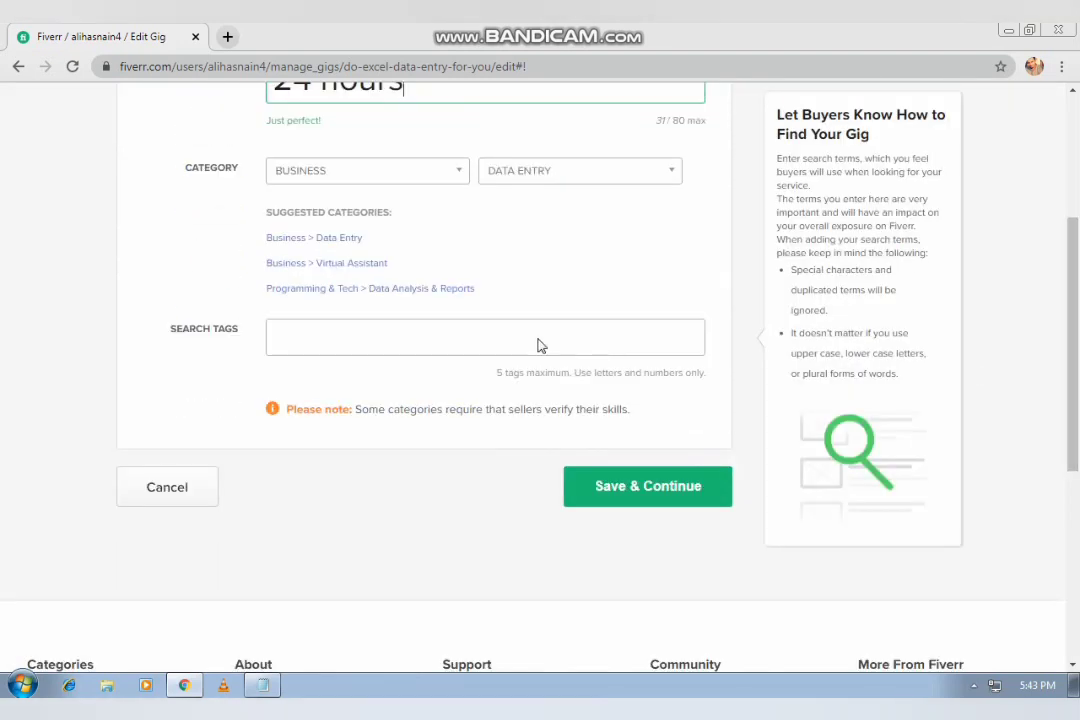
pyautogui.click(537, 345)
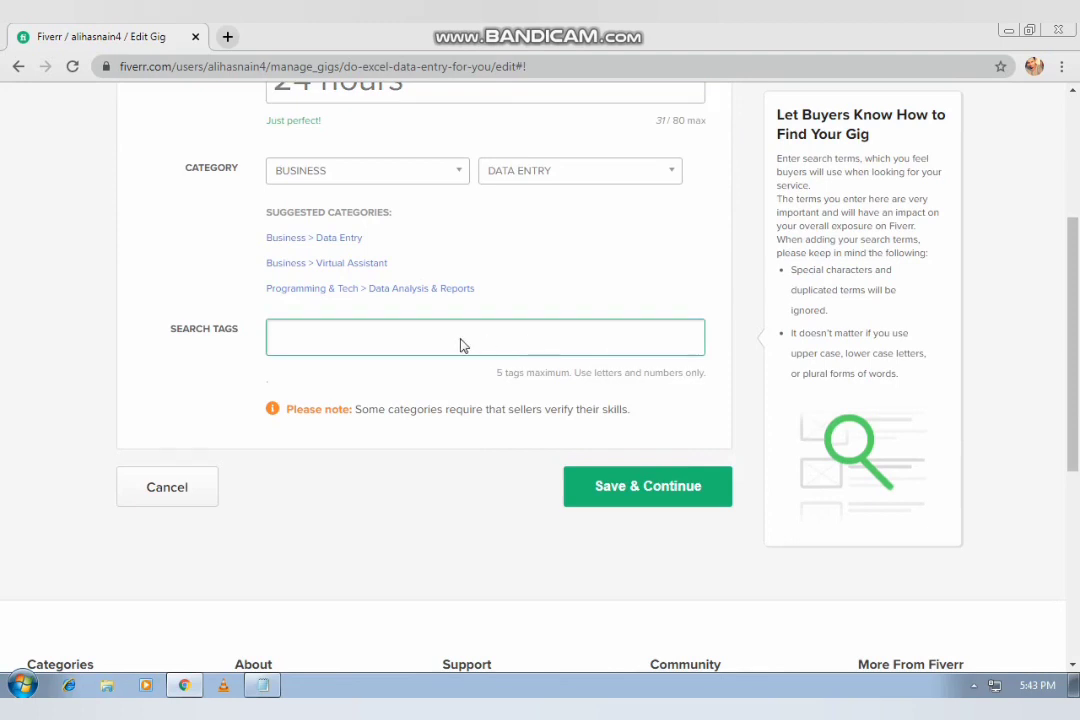
pyautogui.write('Mic')
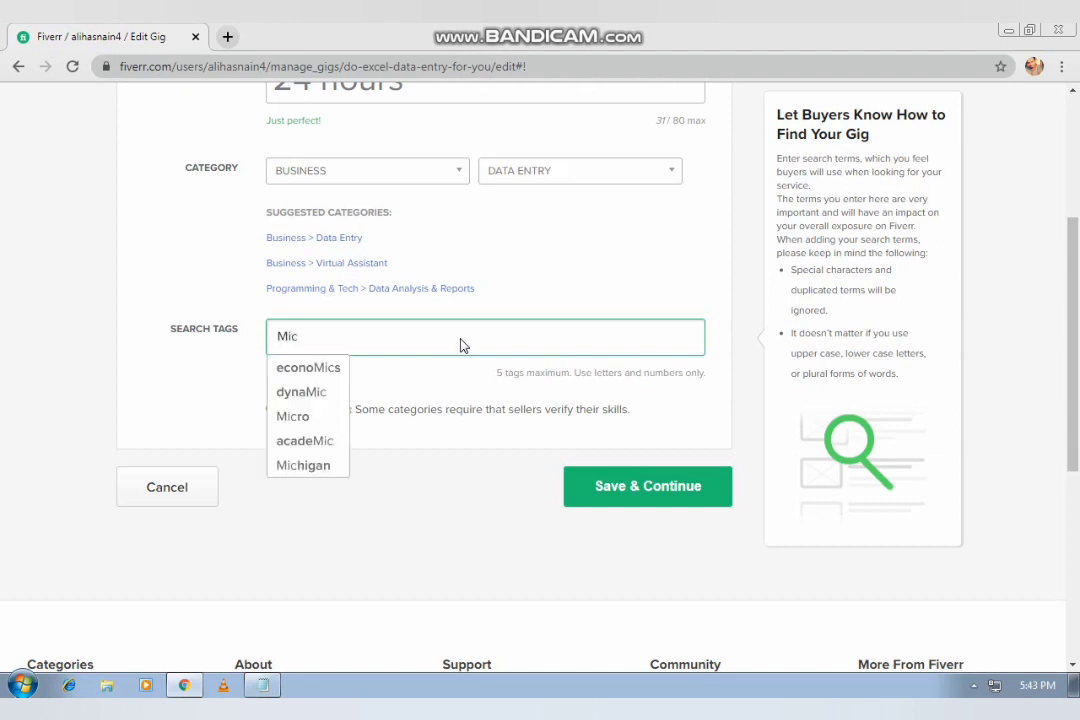
pyautogui.write('r')
pyautogui.press('Down')
pyautogui.press('Down')
pyautogui.press('Return')
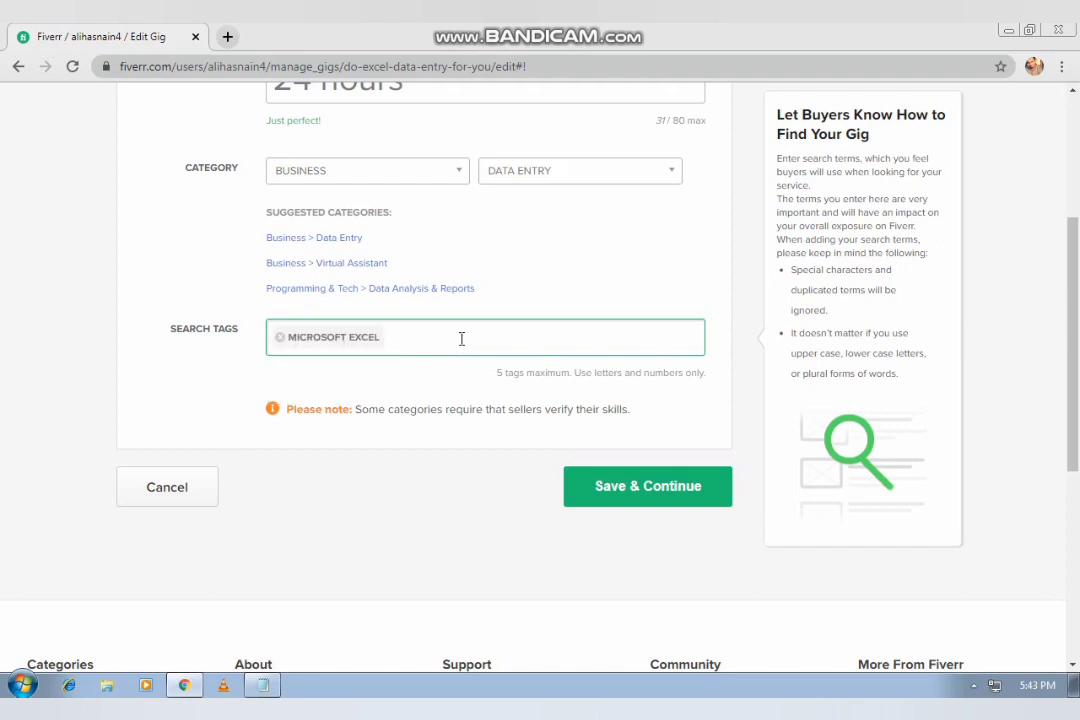
pyautogui.write('Data')
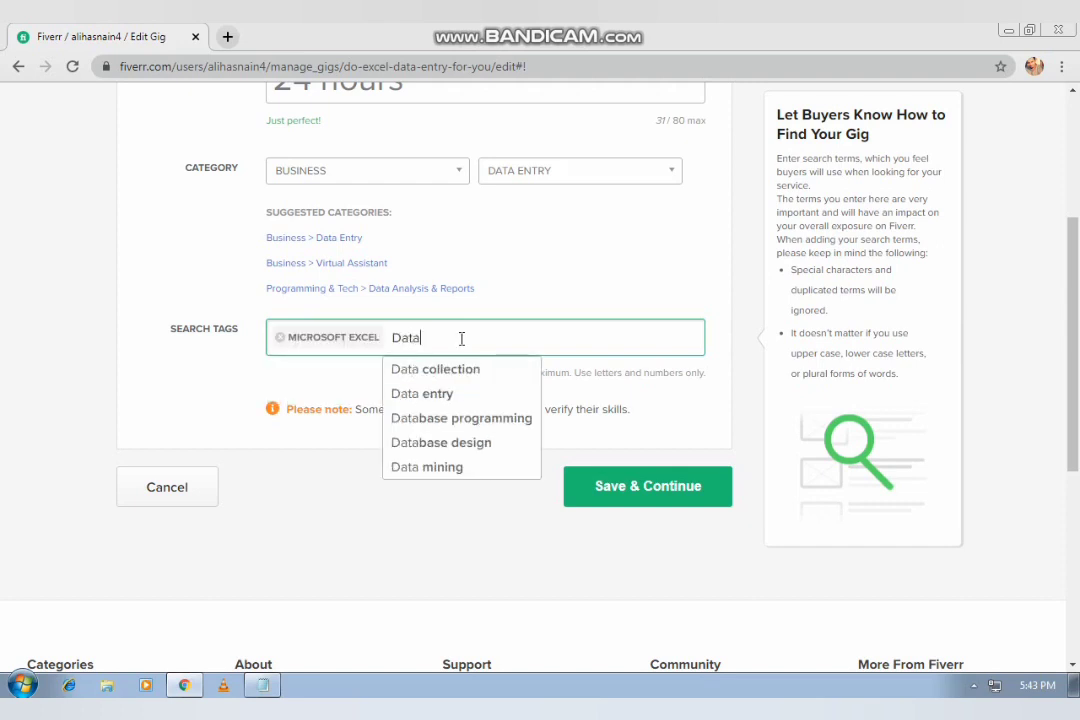
pyautogui.press('Down')
pyautogui.press('Down')
pyautogui.press('Return')
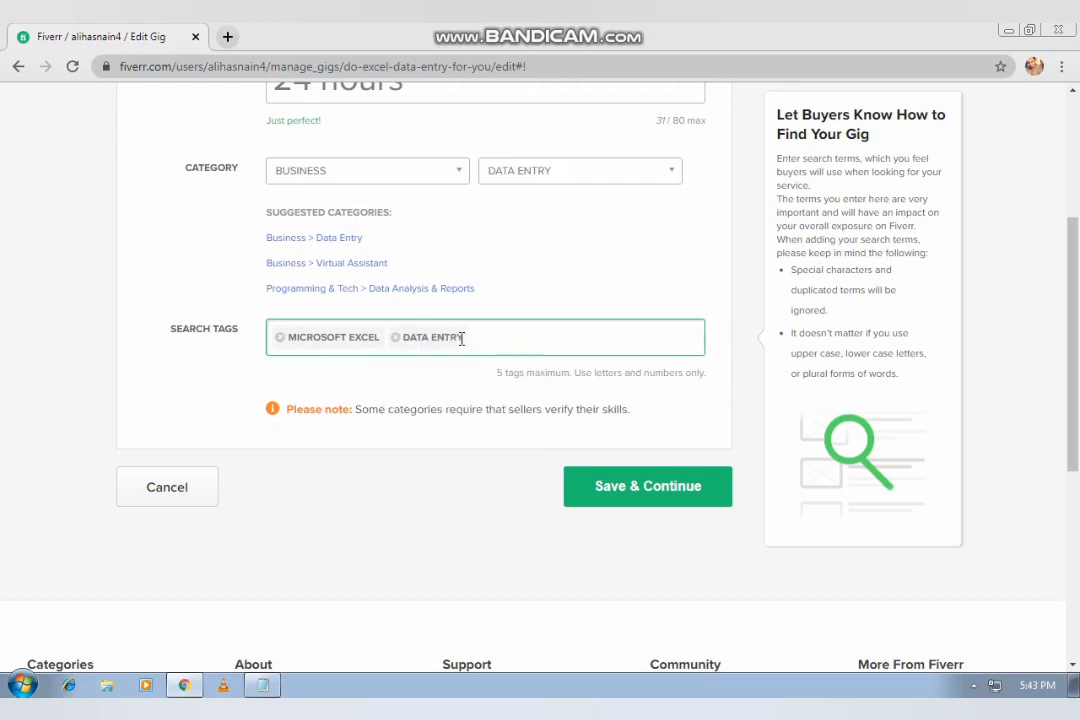
pyautogui.write('data')
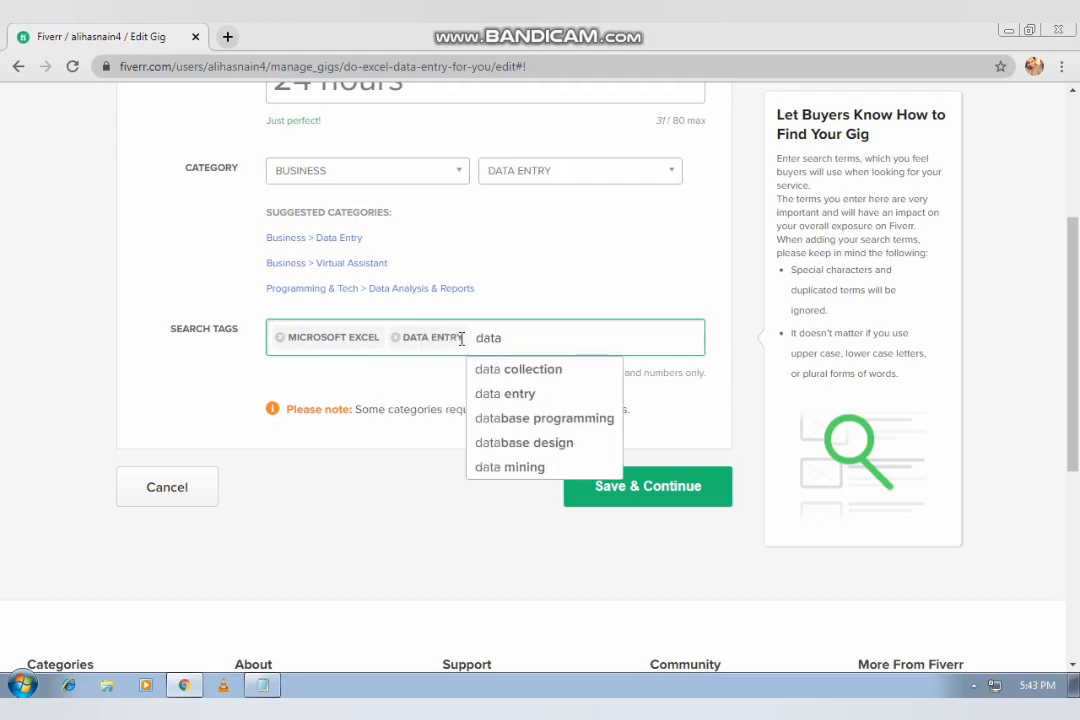
pyautogui.press('Down')
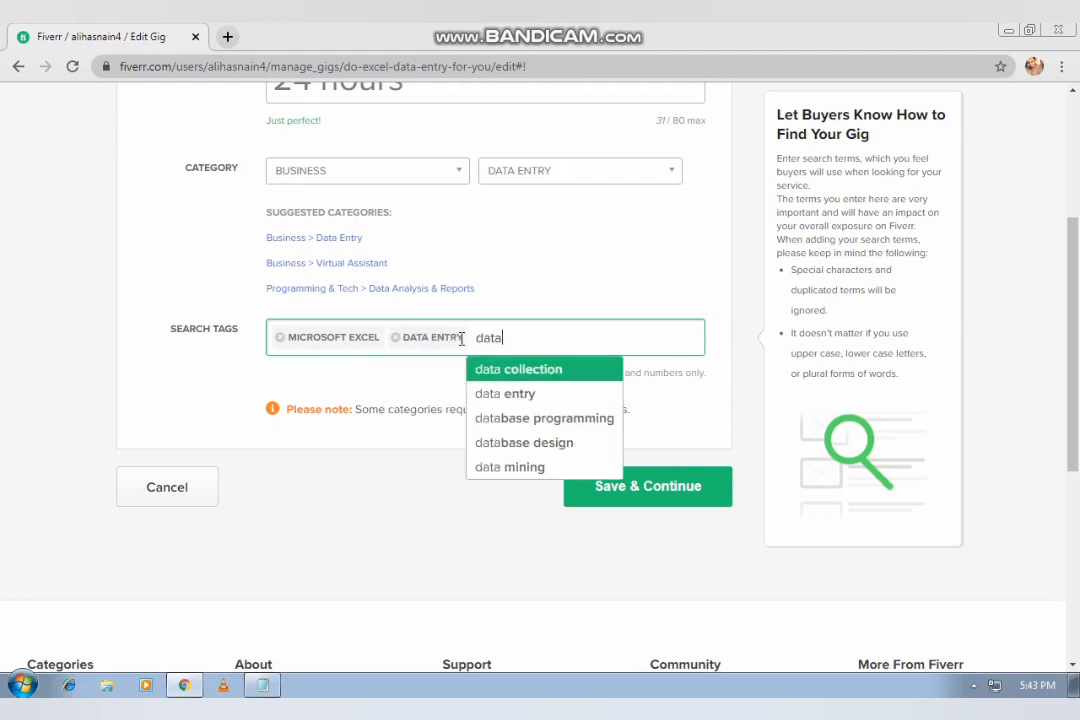
pyautogui.press('Return')
# - Add the suggested term "MS Word" as the gig's third search tag
pyautogui.write('Ms')
pyautogui.press('Down')
pyautogui.press('Down')
pyautogui.press('Return')
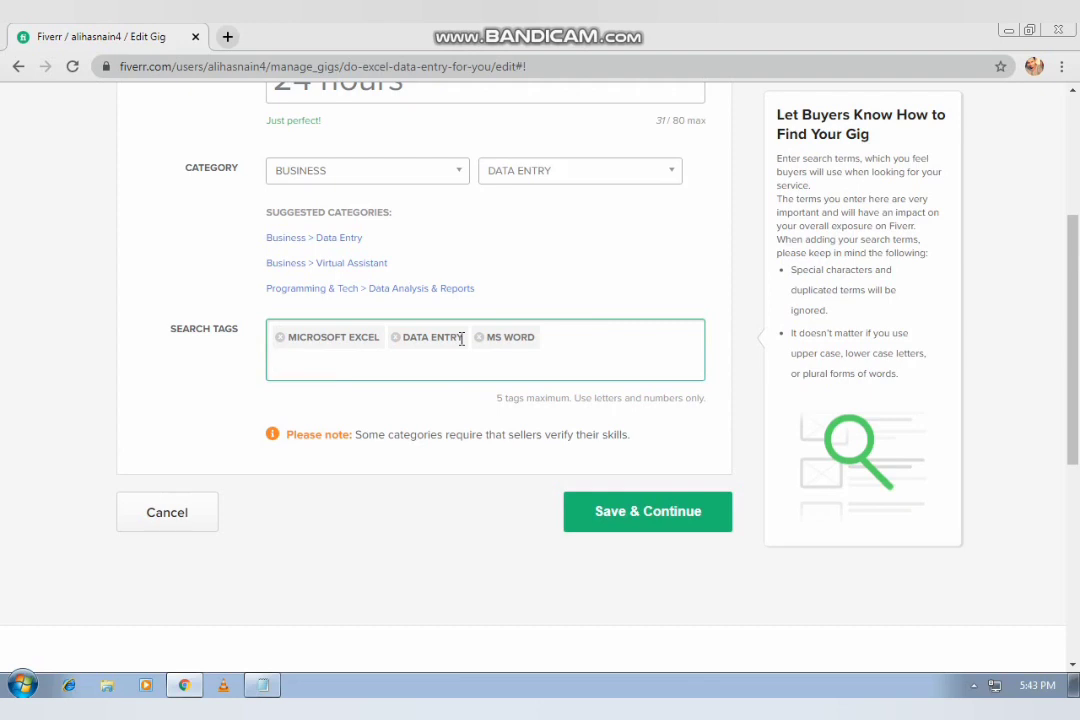
# - Add the suggested term "data mining" as the gig's fourth search tag
pyautogui.write('data')
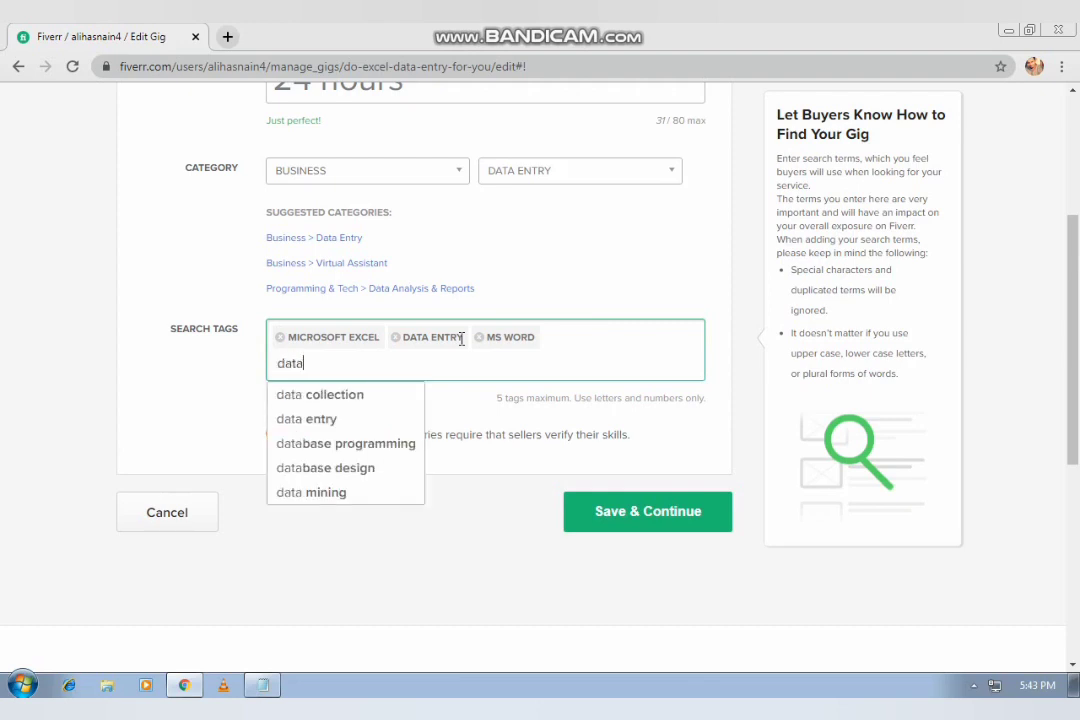
pyautogui.press('Down')
pyautogui.press('Down')
pyautogui.press('Down')
pyautogui.press('Down')
pyautogui.press('Down')
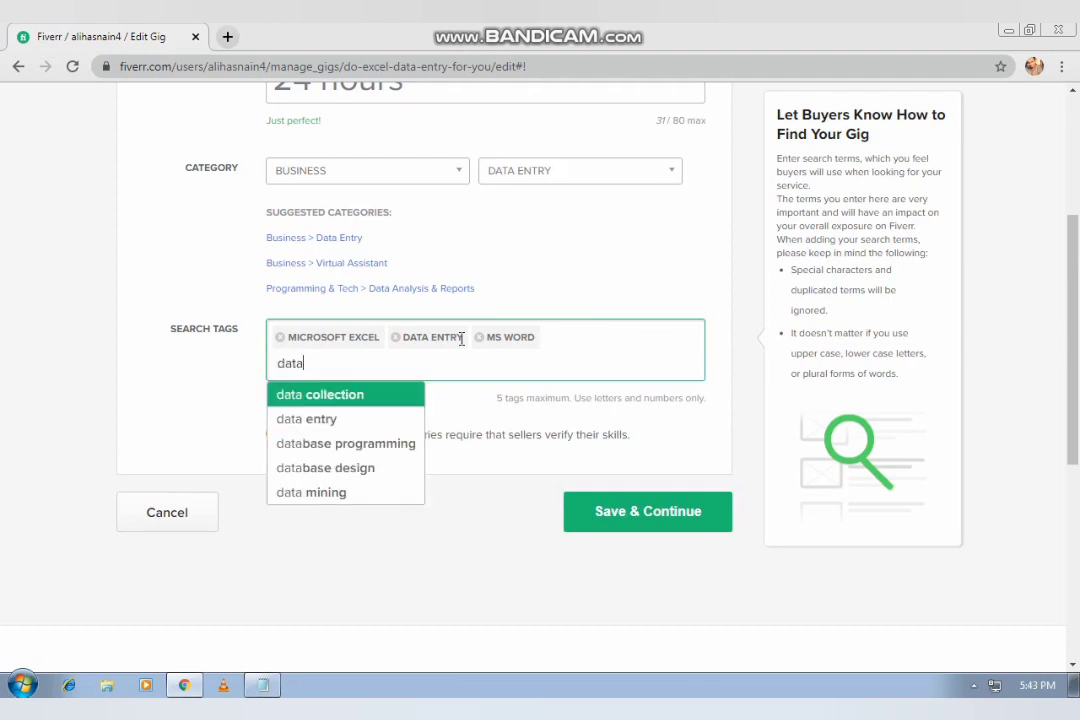
pyautogui.press('Return')
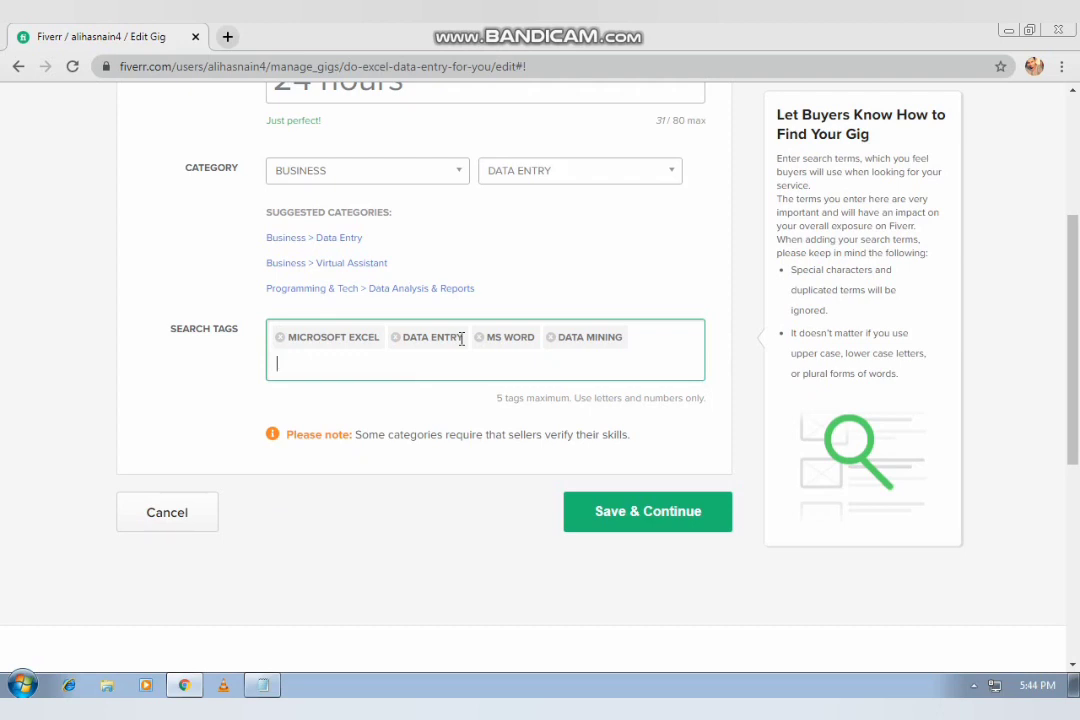
pyautogui.write('Micr')
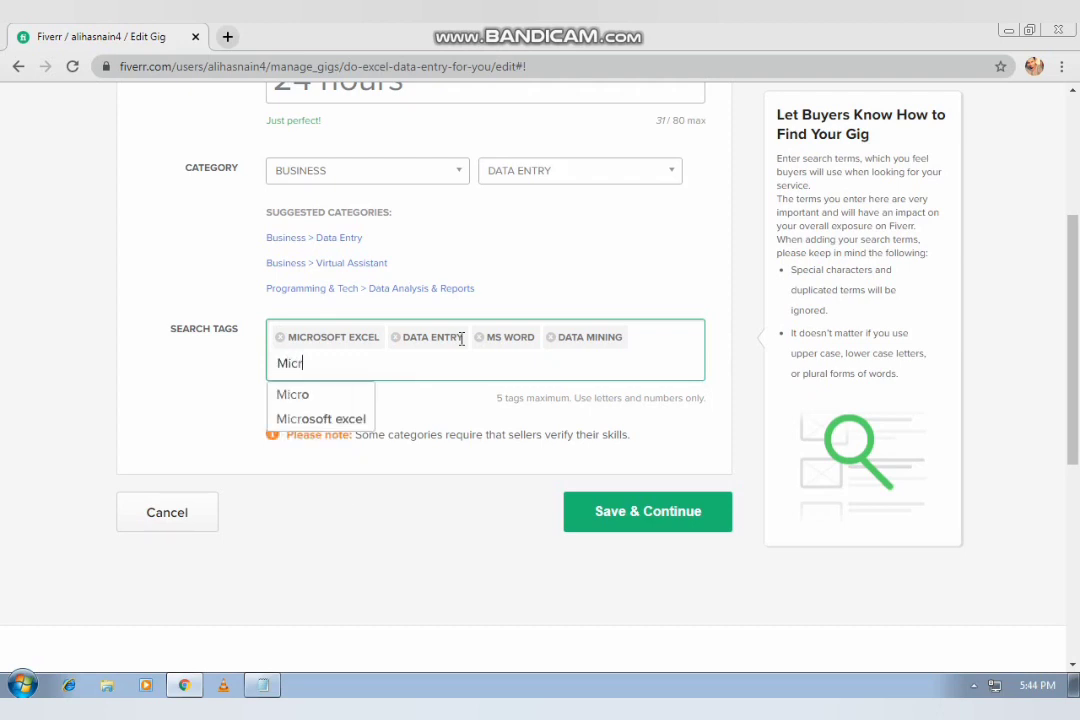
pyautogui.press('BackSpace')
pyautogui.press('BackSpace')
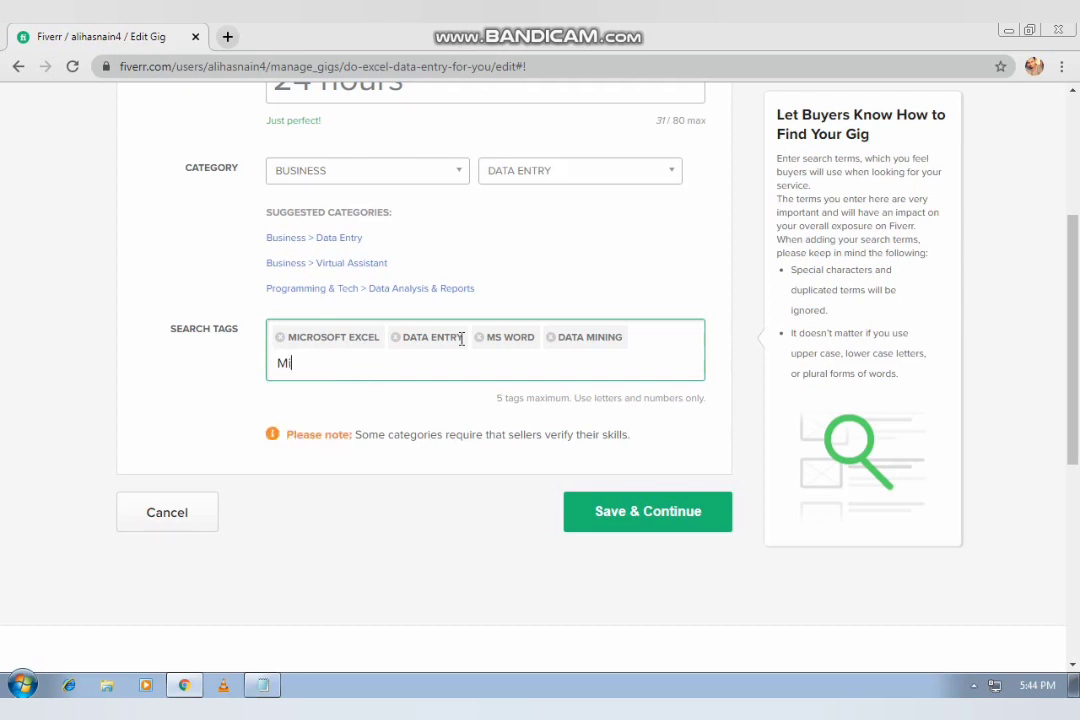
pyautogui.press('BackSpace')
# - Add "database design" as the gig's fifth search tag, then save the overview and continue to the pricing stage
pyautogui.write('data')
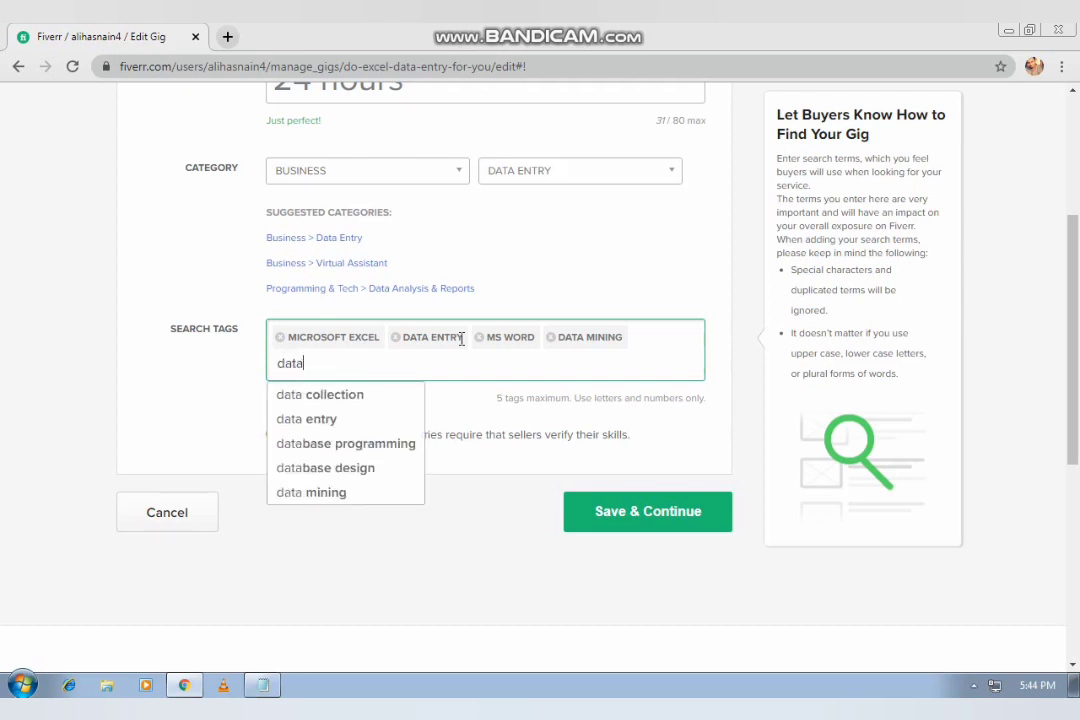
pyautogui.press('Down')
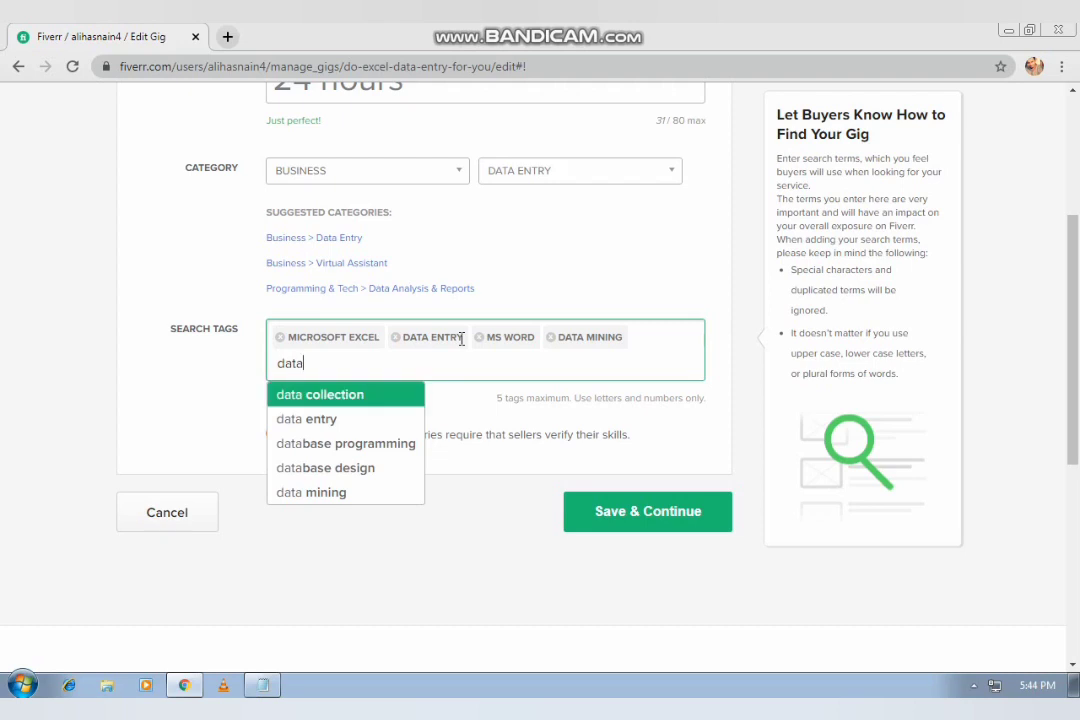
pyautogui.press('Down')
pyautogui.press('Down')
pyautogui.press('Down')
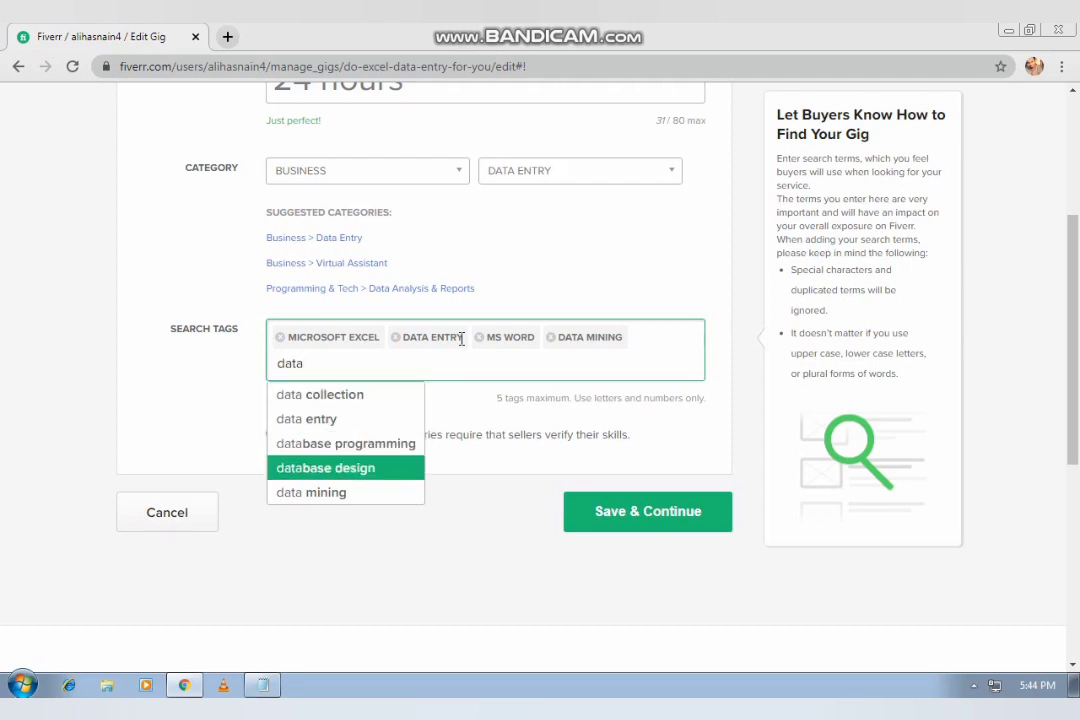
pyautogui.press('Return')
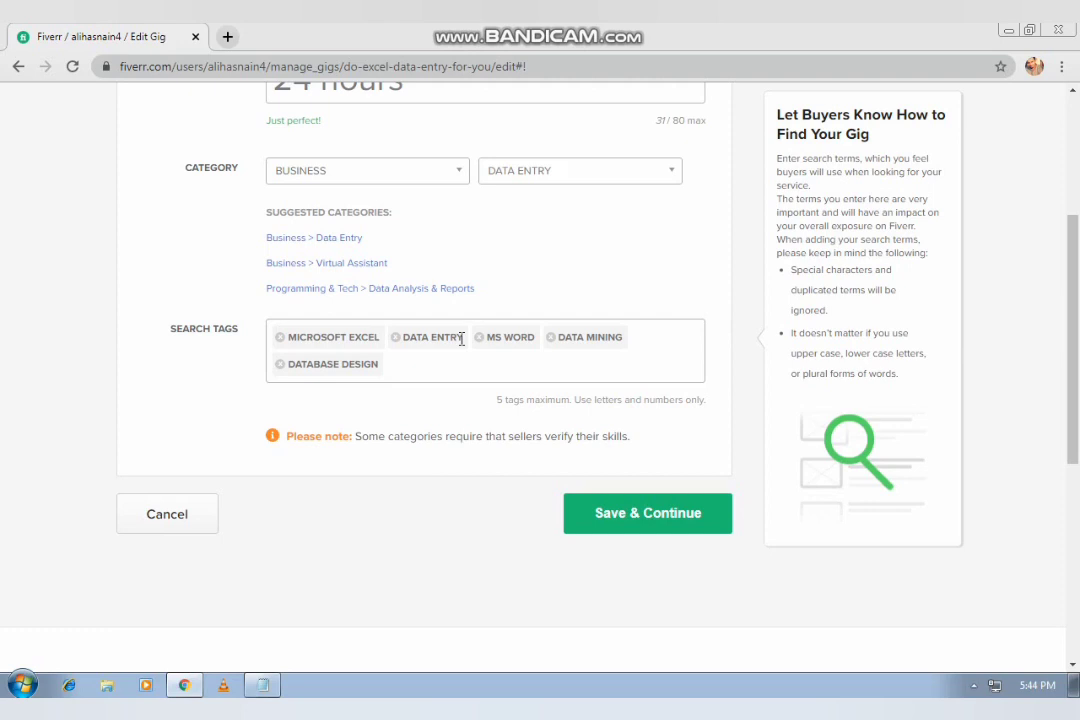
pyautogui.click(620, 493)
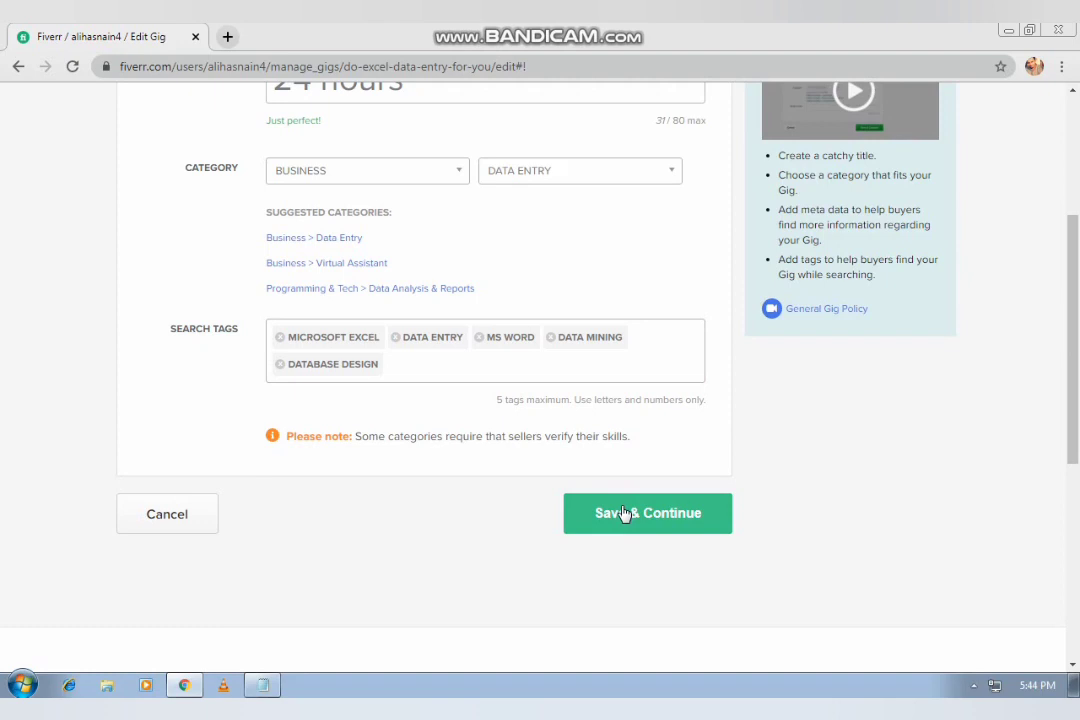
pyautogui.click(623, 513)
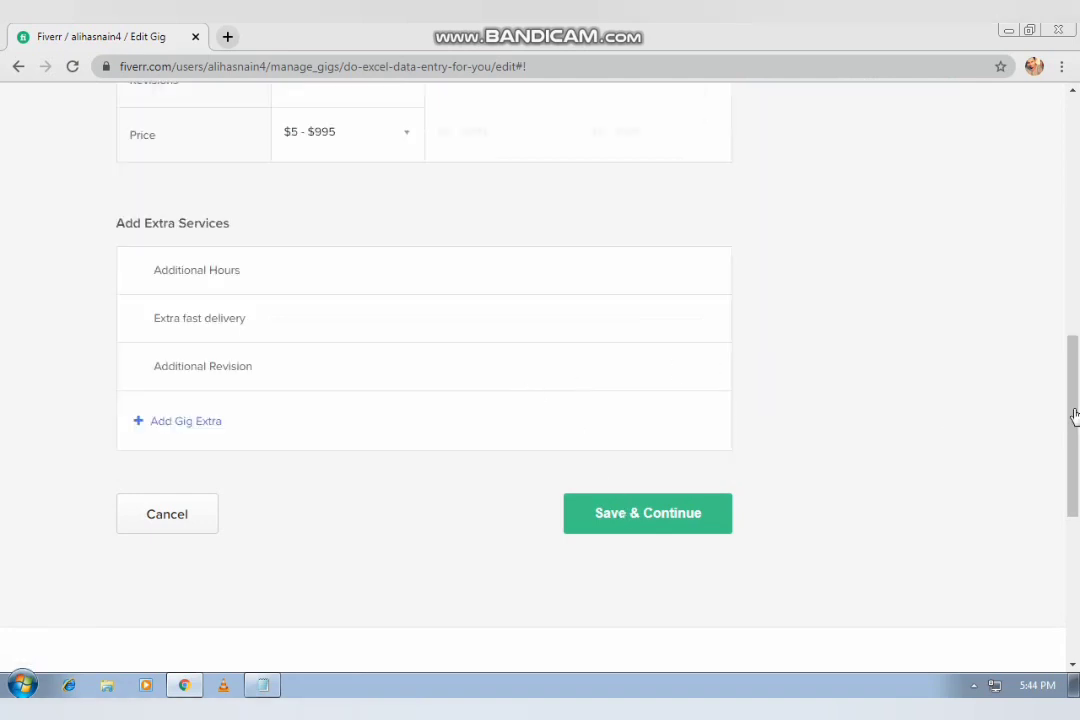
# - Enable the three-package option for the gig's pricing and dismiss the introduction to gig packages
pyautogui.moveTo(1074, 415); pyautogui.dragTo(1074, 185)
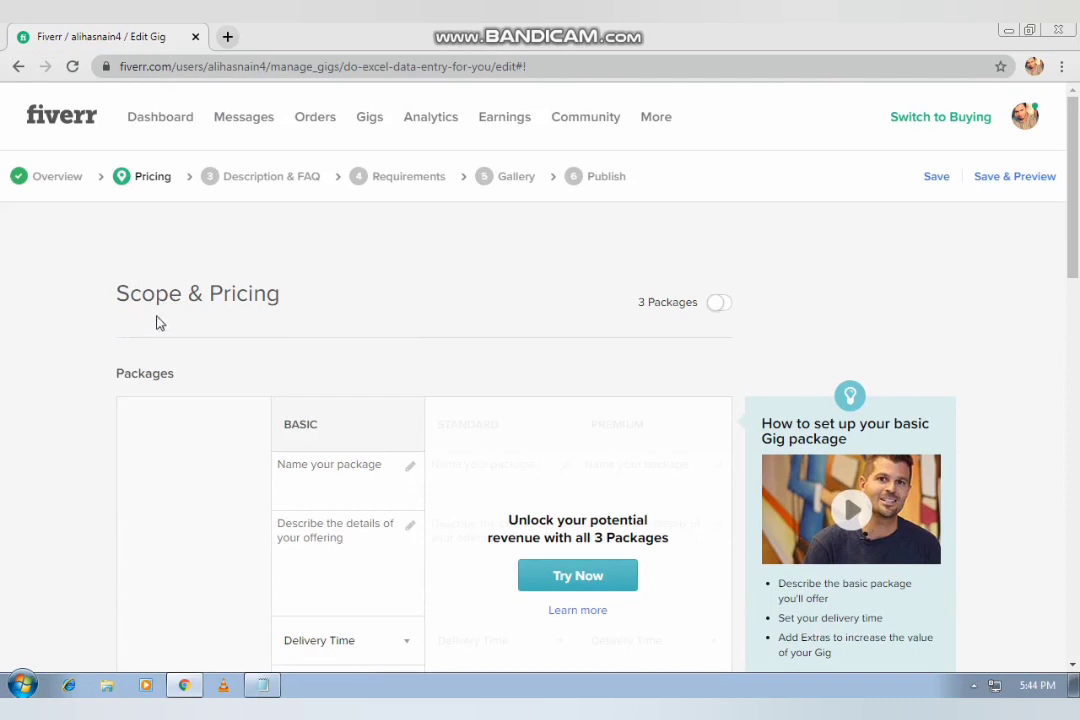
pyautogui.click(720, 304)
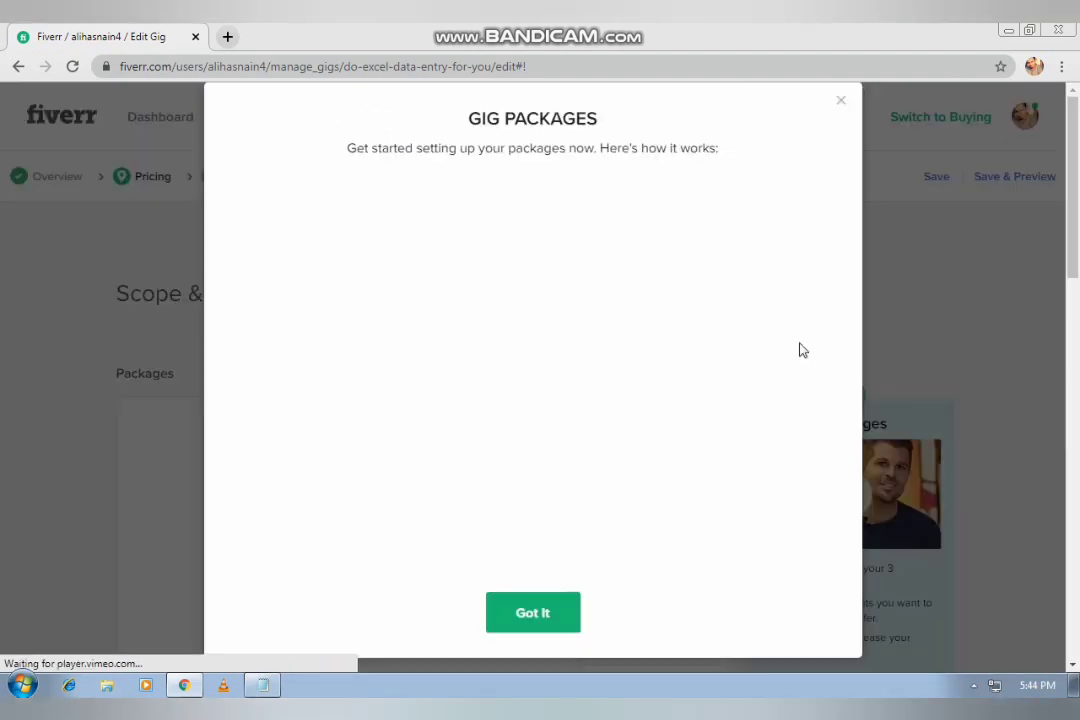
pyautogui.click(551, 608)
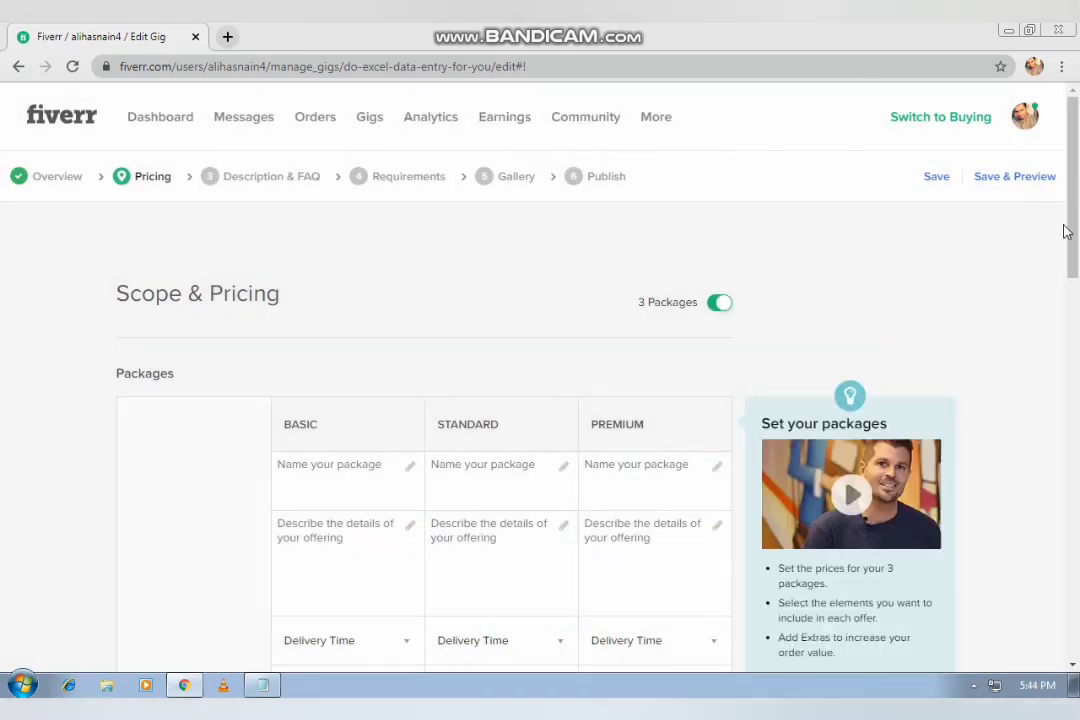
pyautogui.moveTo(1073, 228); pyautogui.dragTo(1075, 333)
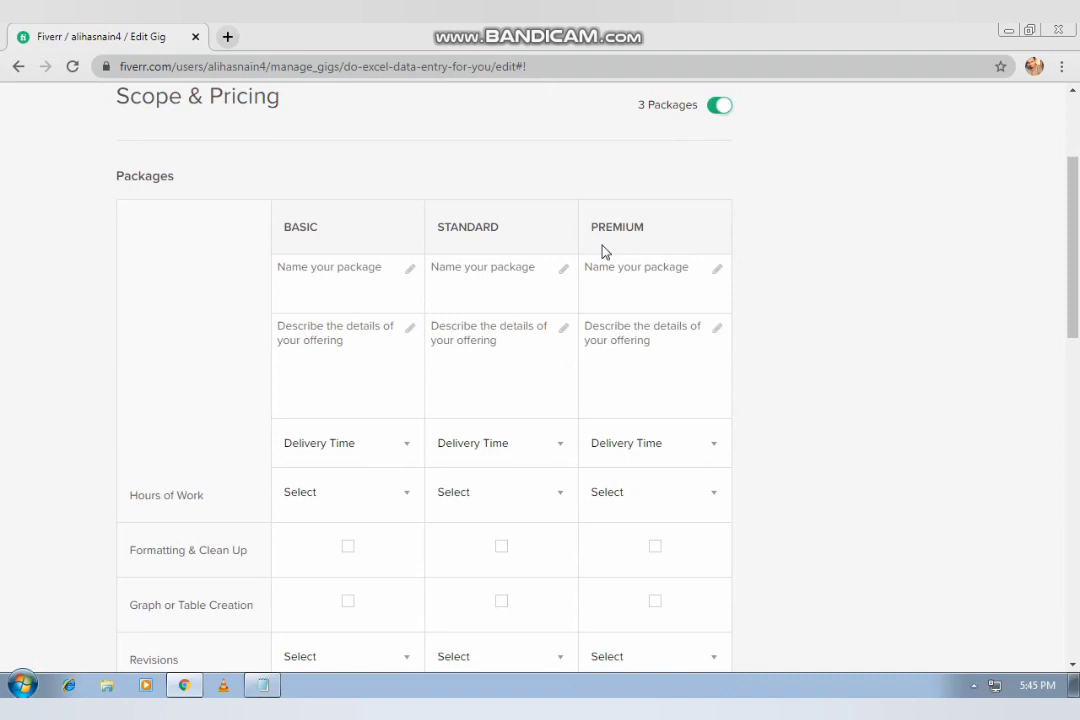
# - Name the Basic package "Basic Data Entry" and the Standard package "Standard Data Entry"
pyautogui.click(352, 266)
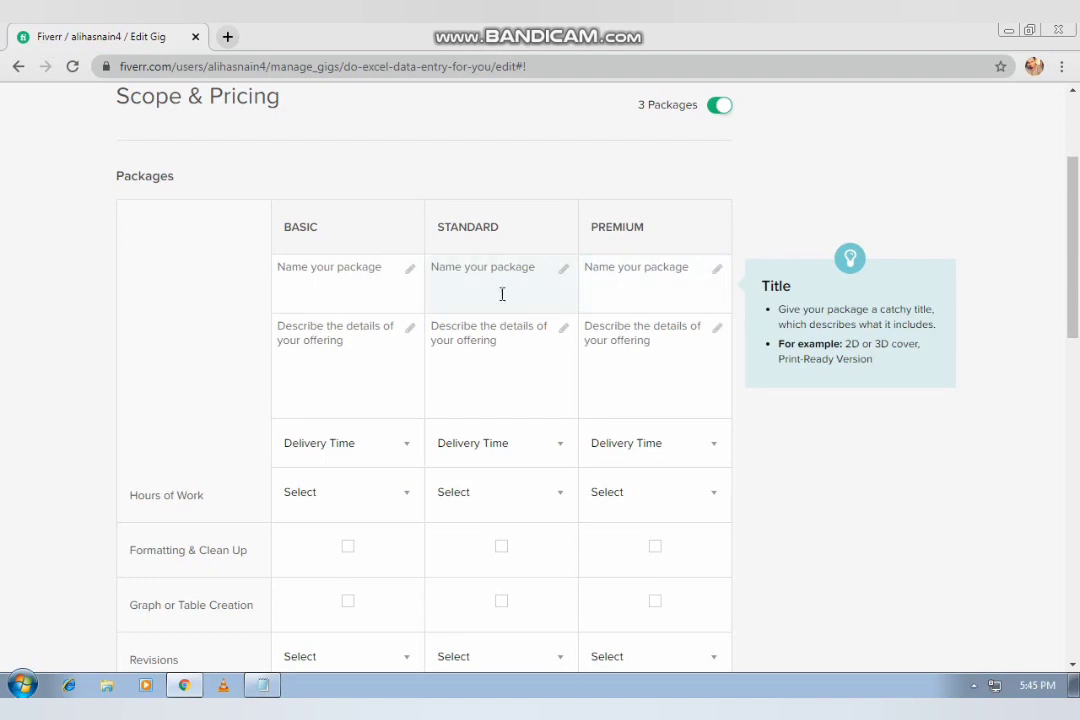
pyautogui.click(361, 278)
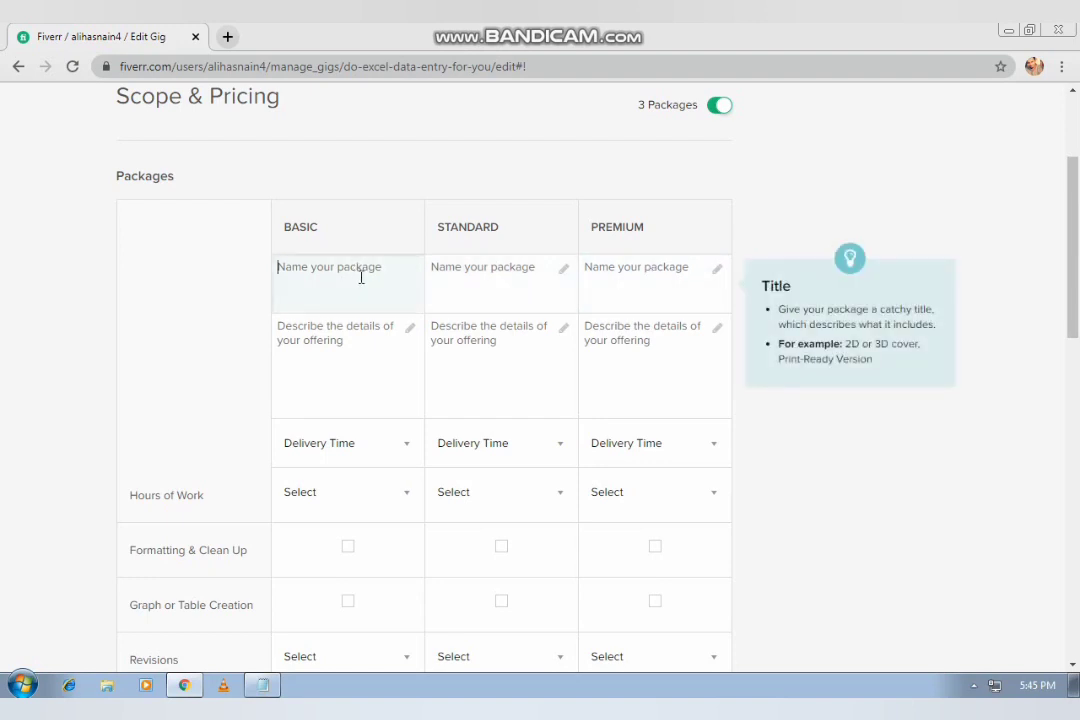
pyautogui.write('Basic Data Entry')
pyautogui.press('Tab')
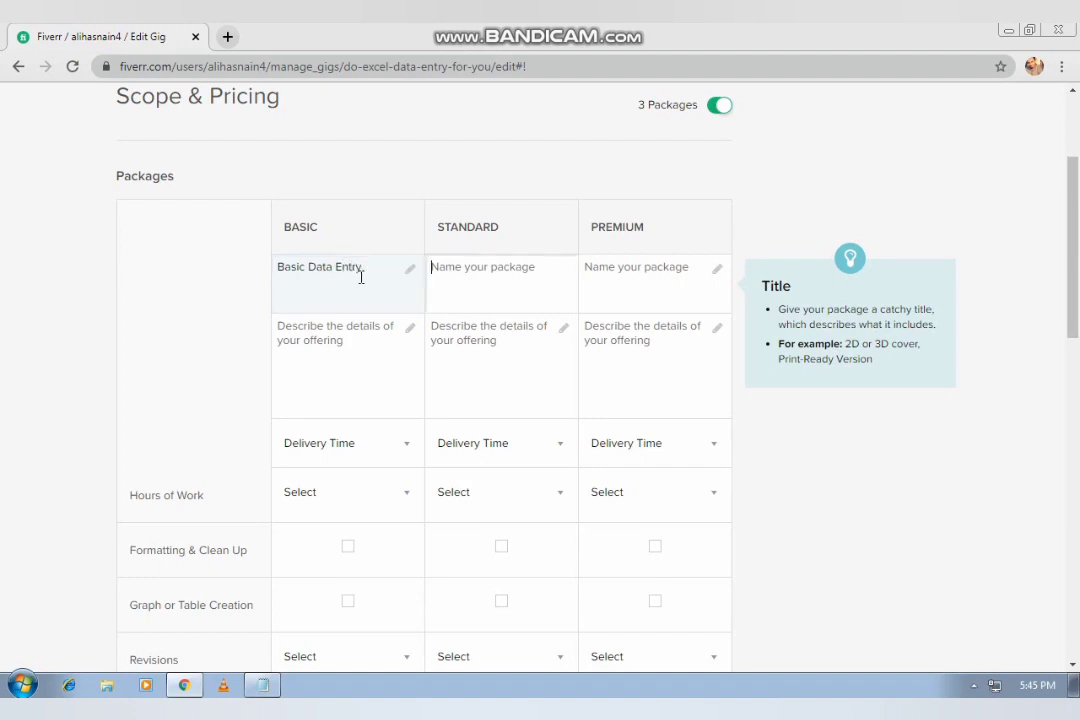
pyautogui.write('Standard Dat')
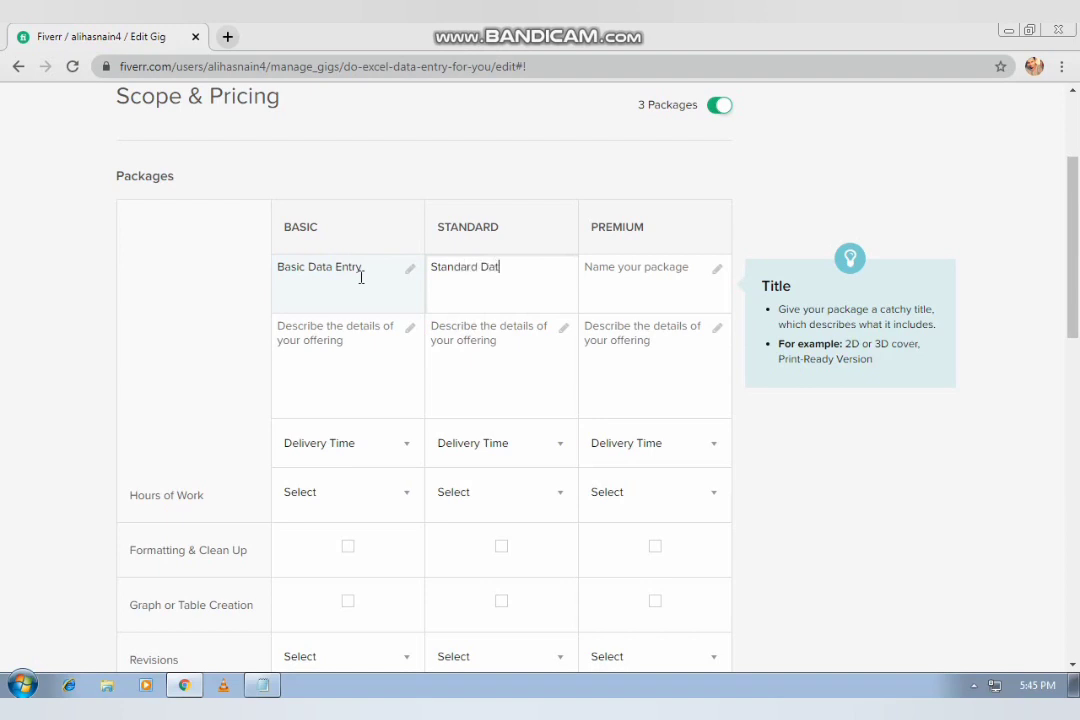
pyautogui.write('a Entry')
pyautogui.press('Tab')
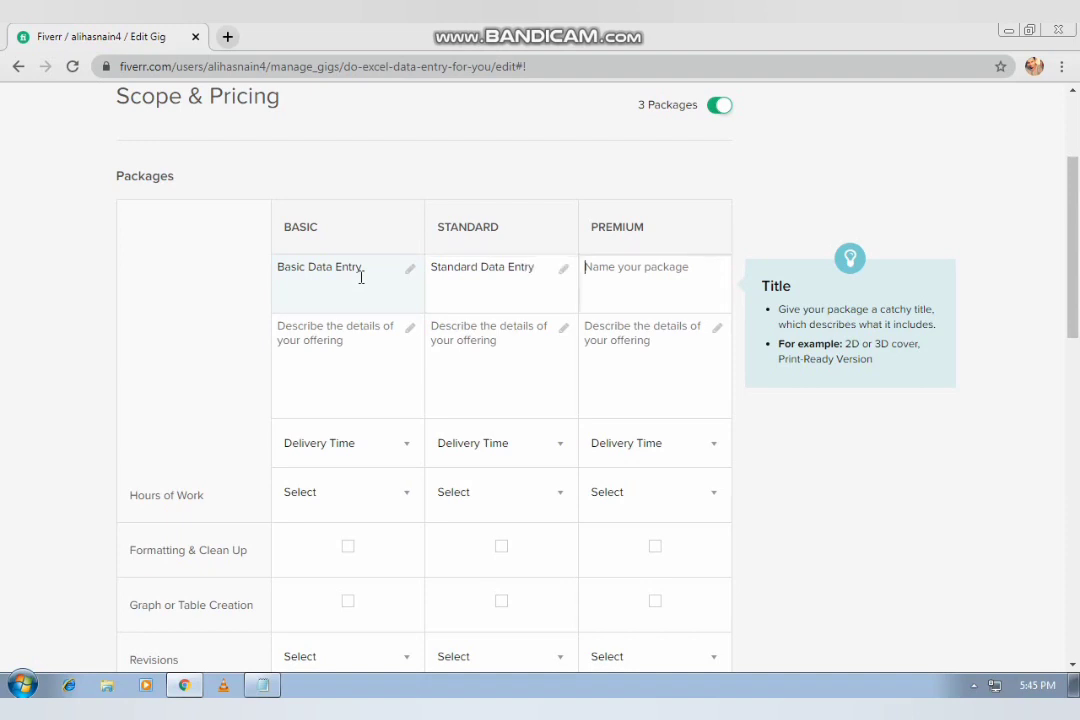
# - Name the Premium package "Premium Data Entry", correcting the spelling of its first word
pyautogui.write('Pre')
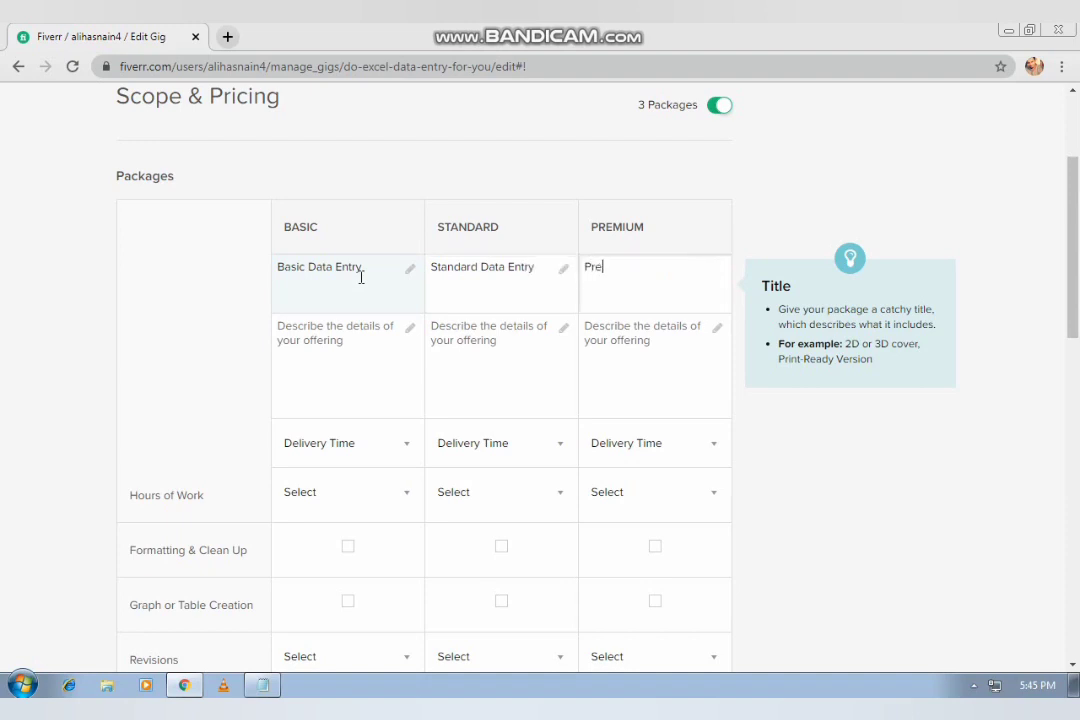
pyautogui.write('mimy')
pyautogui.write('um')
pyautogui.write(' Da')
pyautogui.write('ta Ent')
pyautogui.write('ry')
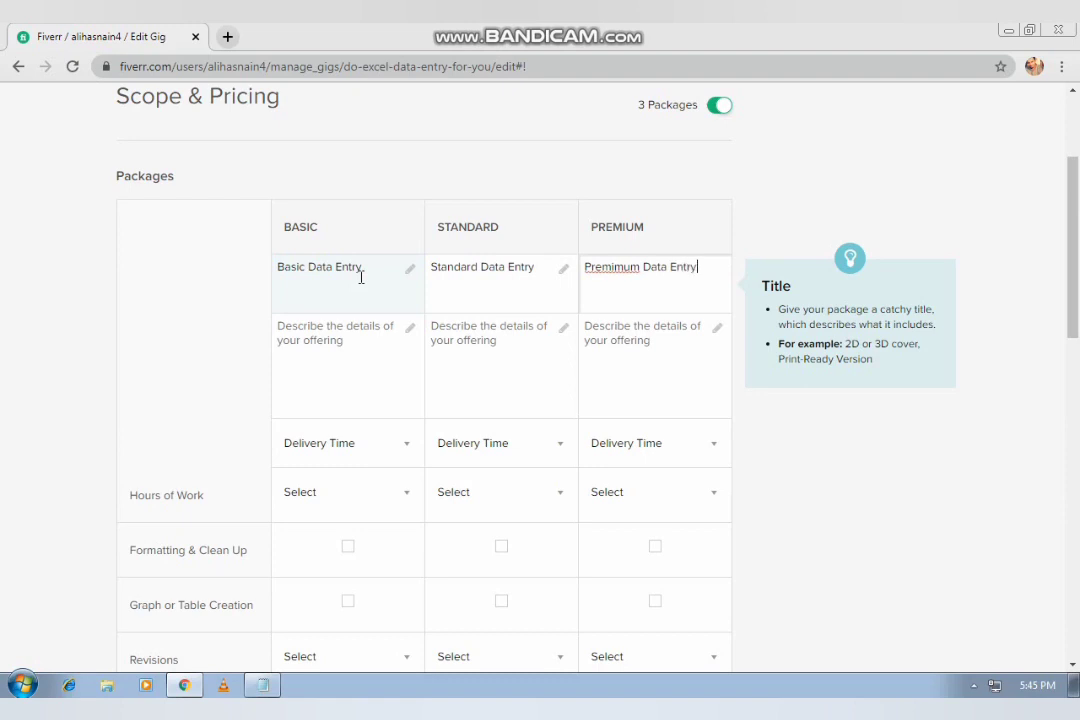
pyautogui.rightClick(602, 272)
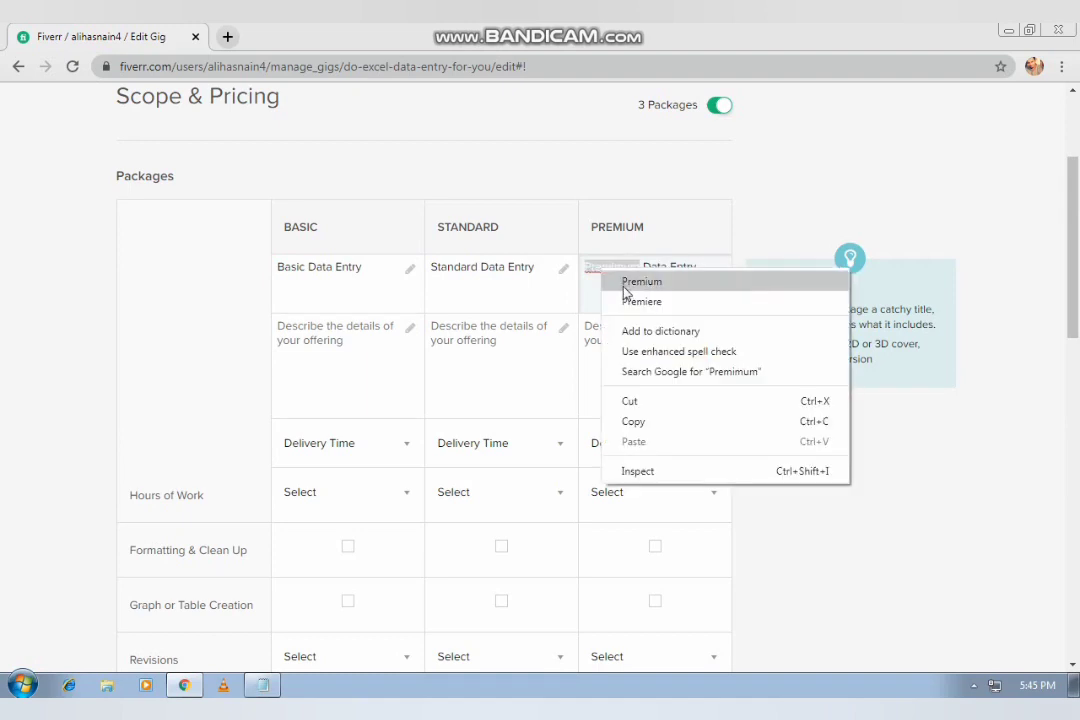
pyautogui.click(626, 283)
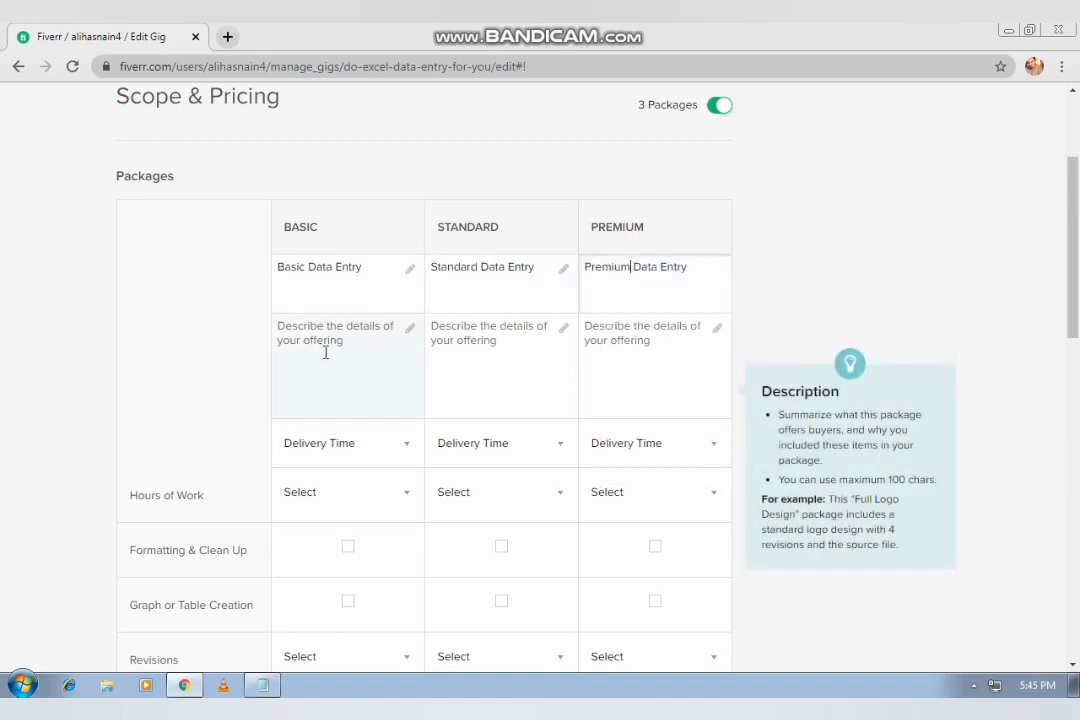
# - Describe the Basic package as "Only Data Entry in Ms Excel" and the Standard package as "Data Collection and Management"
pyautogui.click(325, 352)
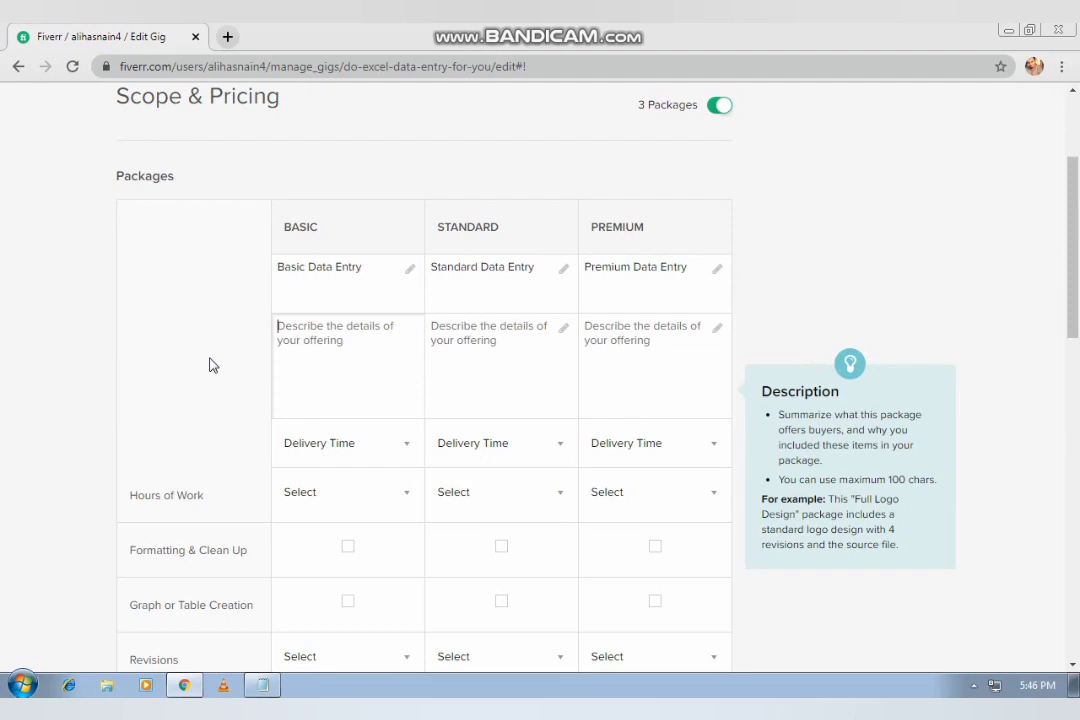
pyautogui.write('Only ')
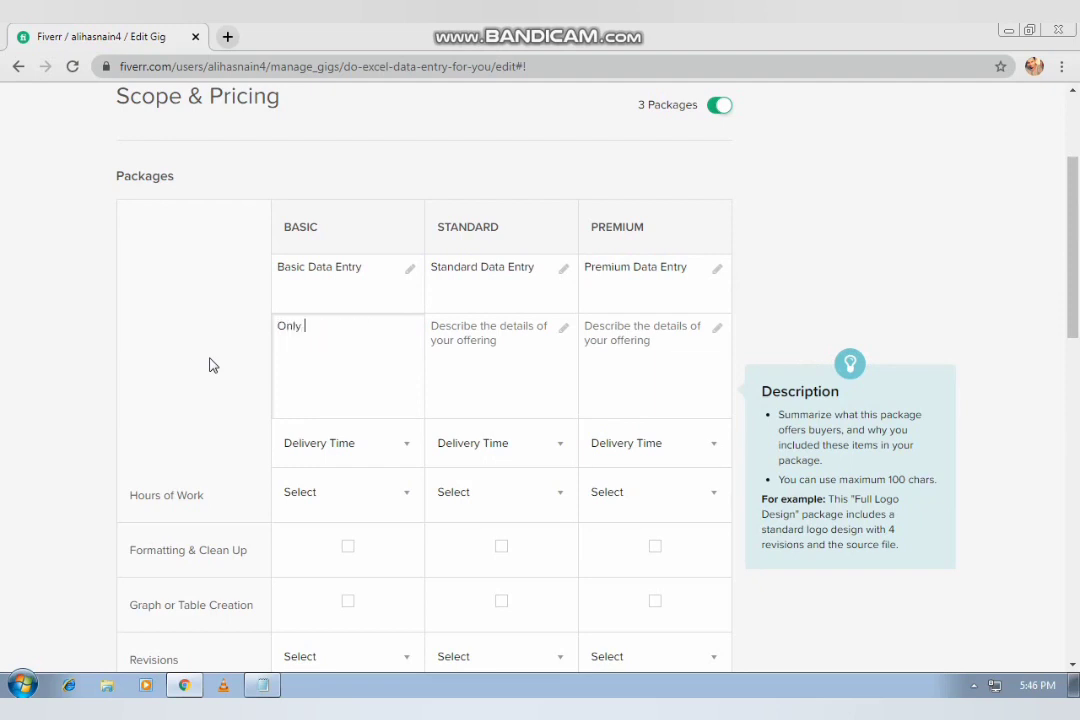
pyautogui.write('Data Entry in Ms Excel')
pyautogui.press('Tab')
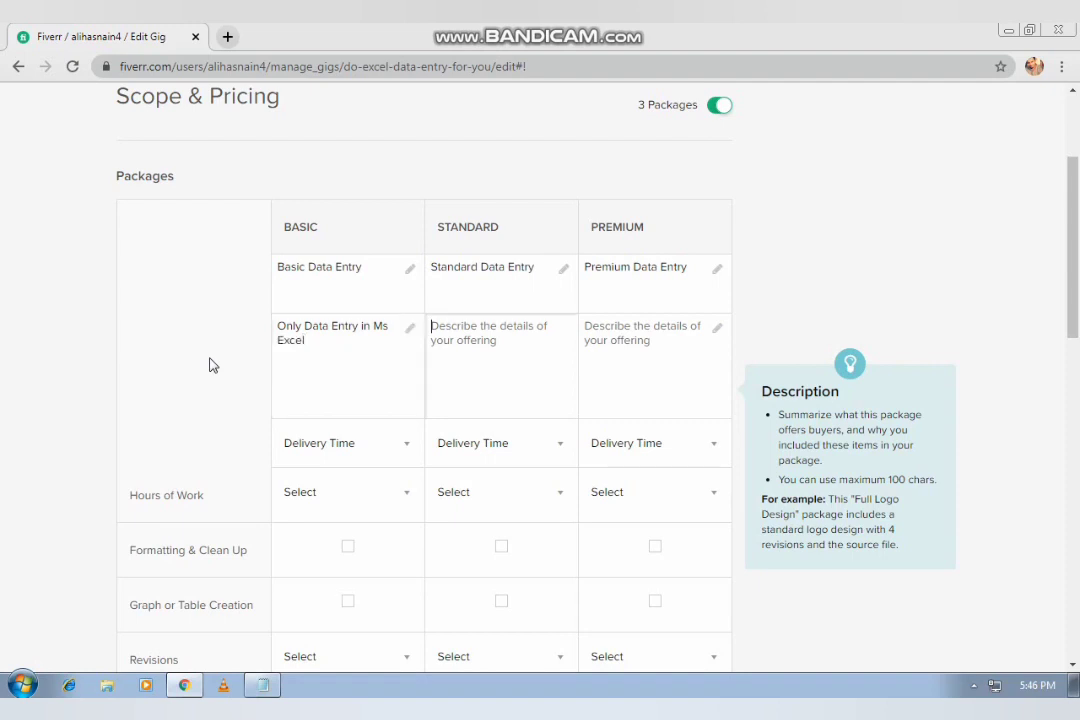
pyautogui.write('Dat')
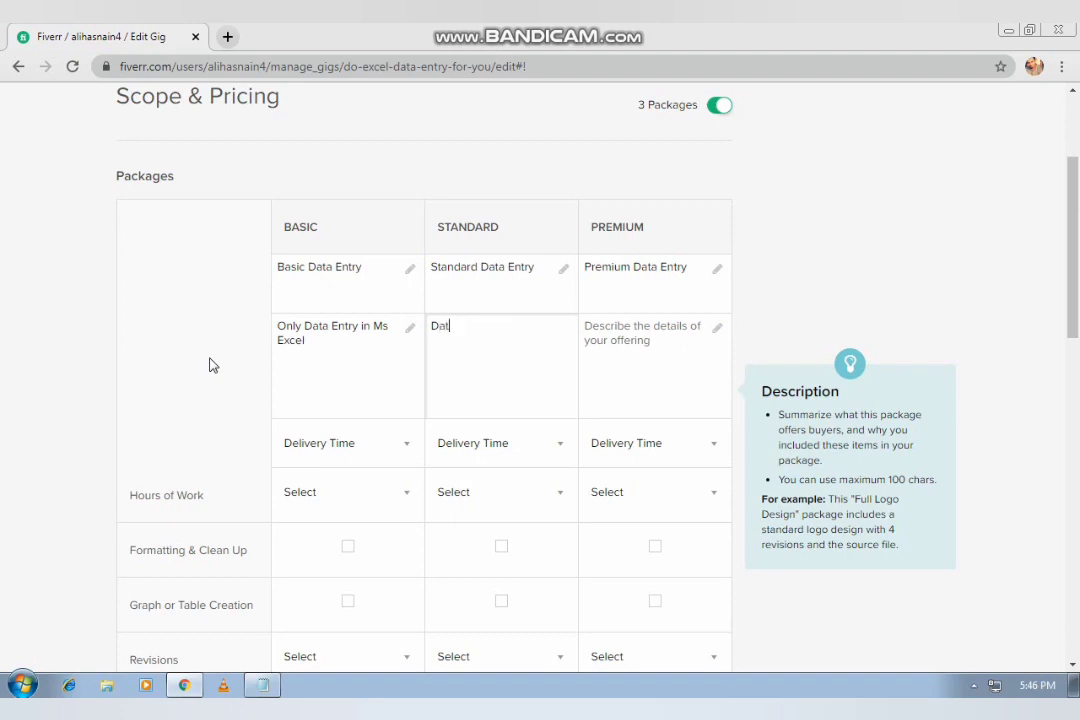
pyautogui.write('a Collection and Management')
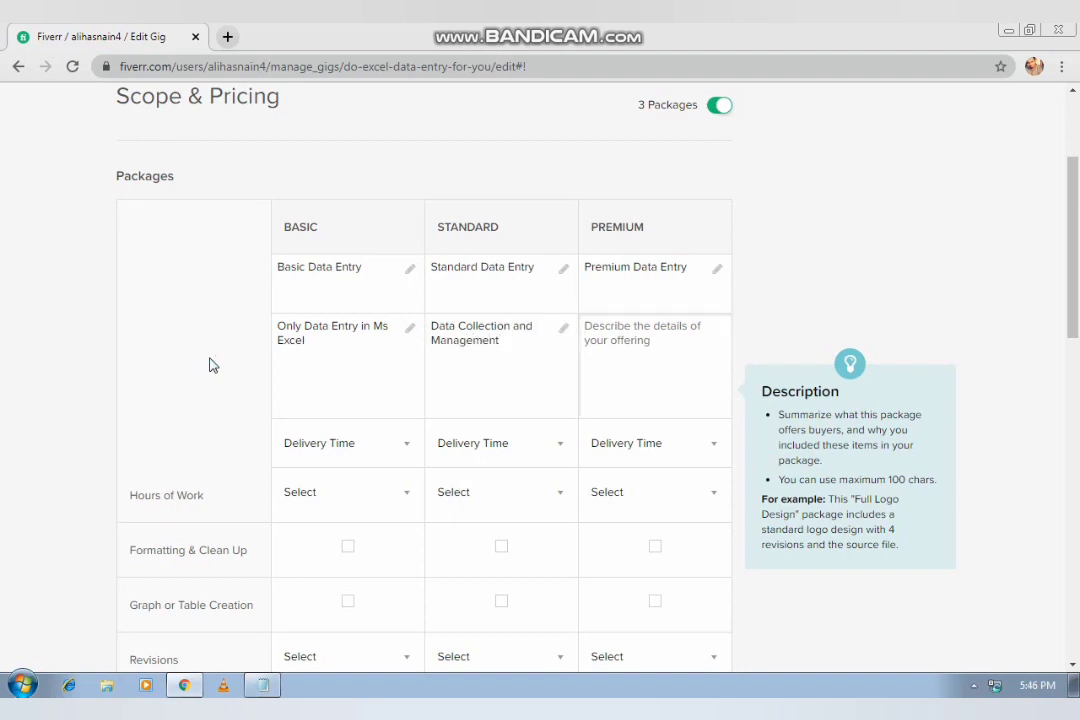
# - Describe the Premium package as "Management of Spreadsheet"
pyautogui.write('D')
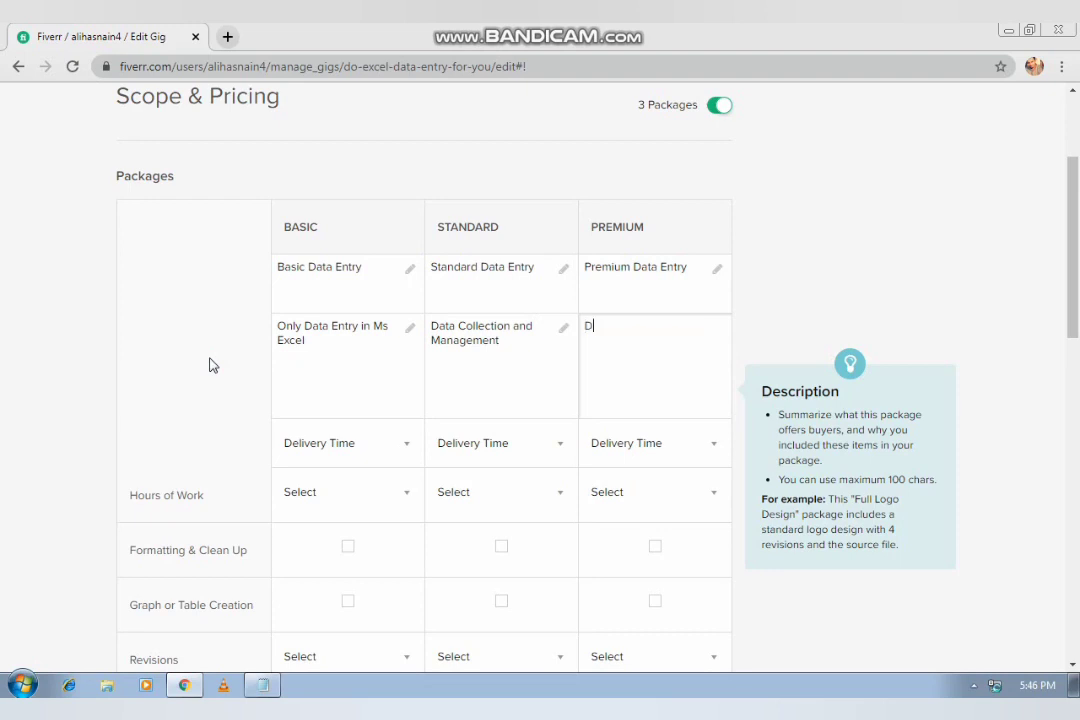
pyautogui.press('BackSpace')
pyautogui.press('BackSpace')
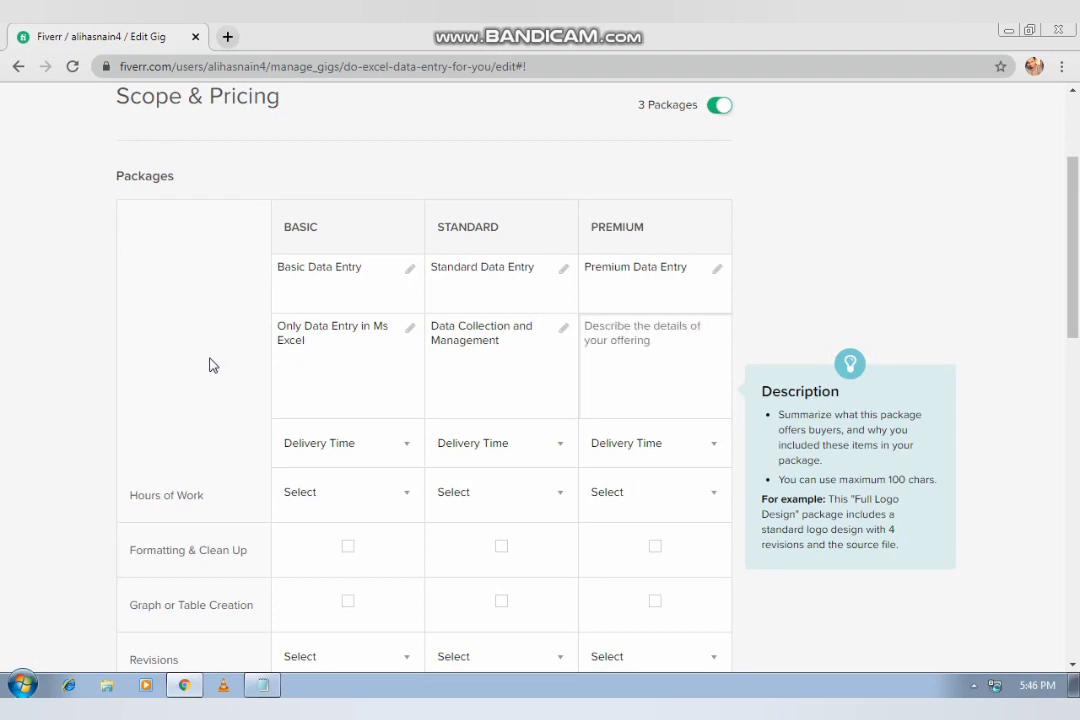
pyautogui.write('Management Of')
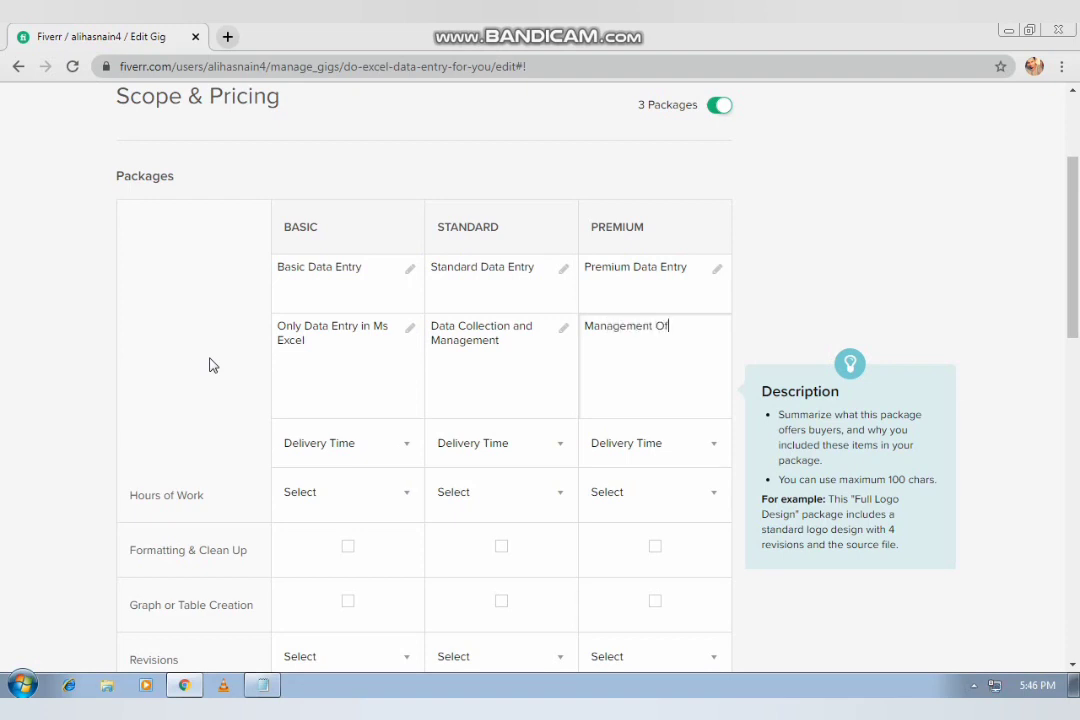
pyautogui.write('of Spreadshet')
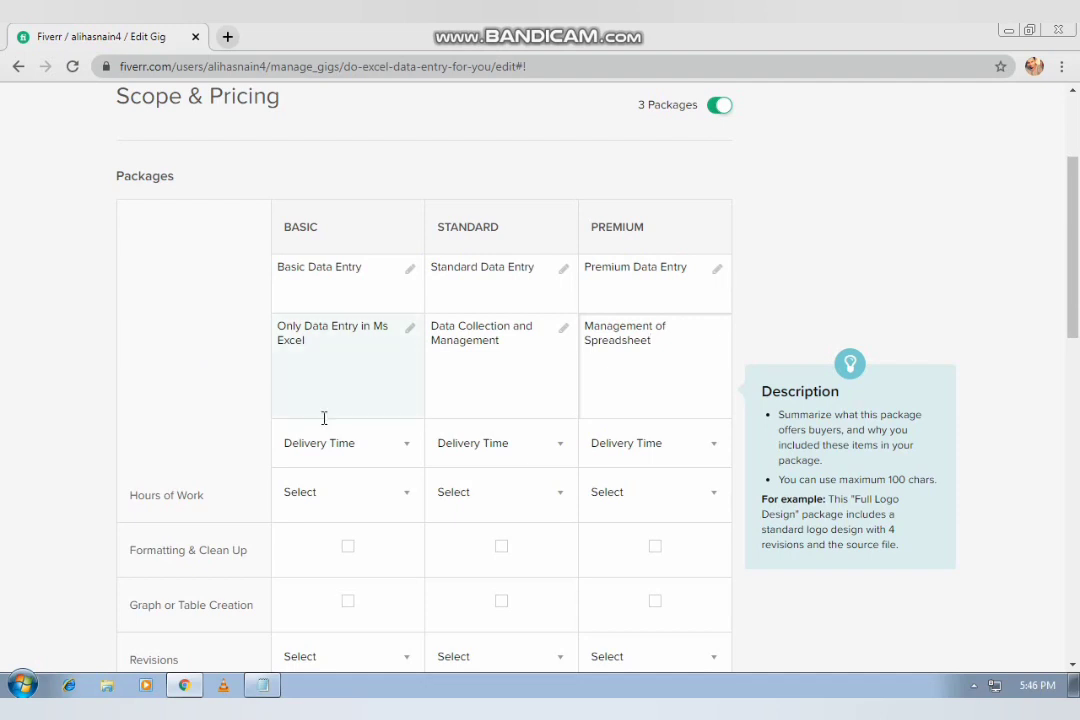
# - Set the delivery time to 2 days for the Basic, Standard and Premium packages
pyautogui.click(406, 456)
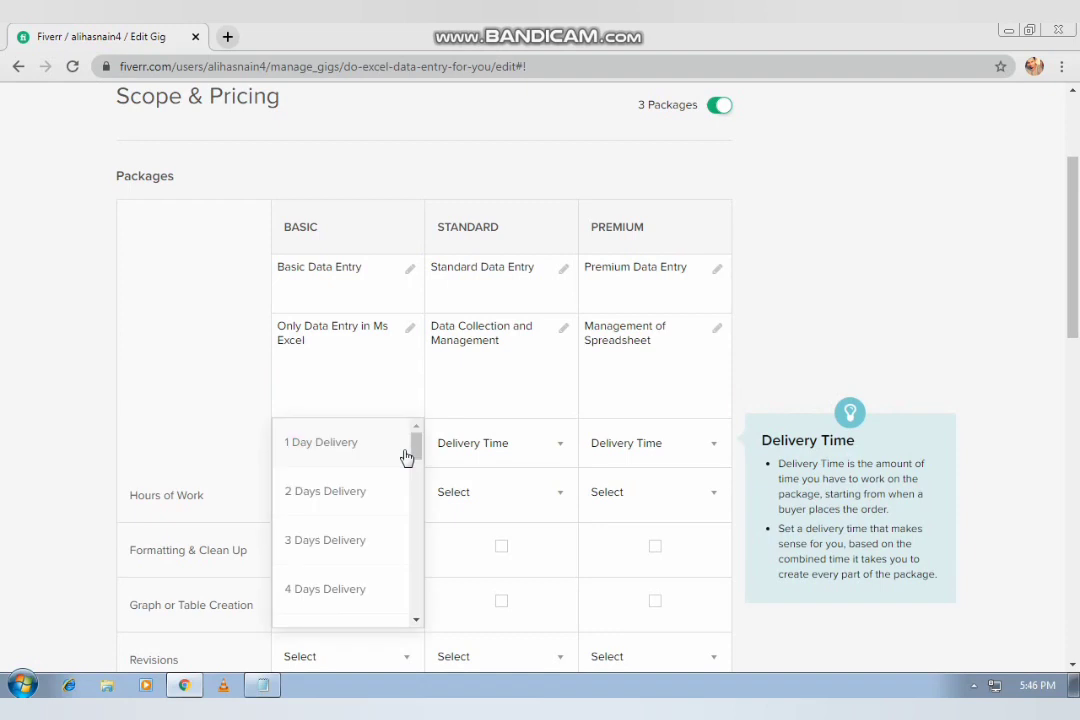
pyautogui.click(343, 500)
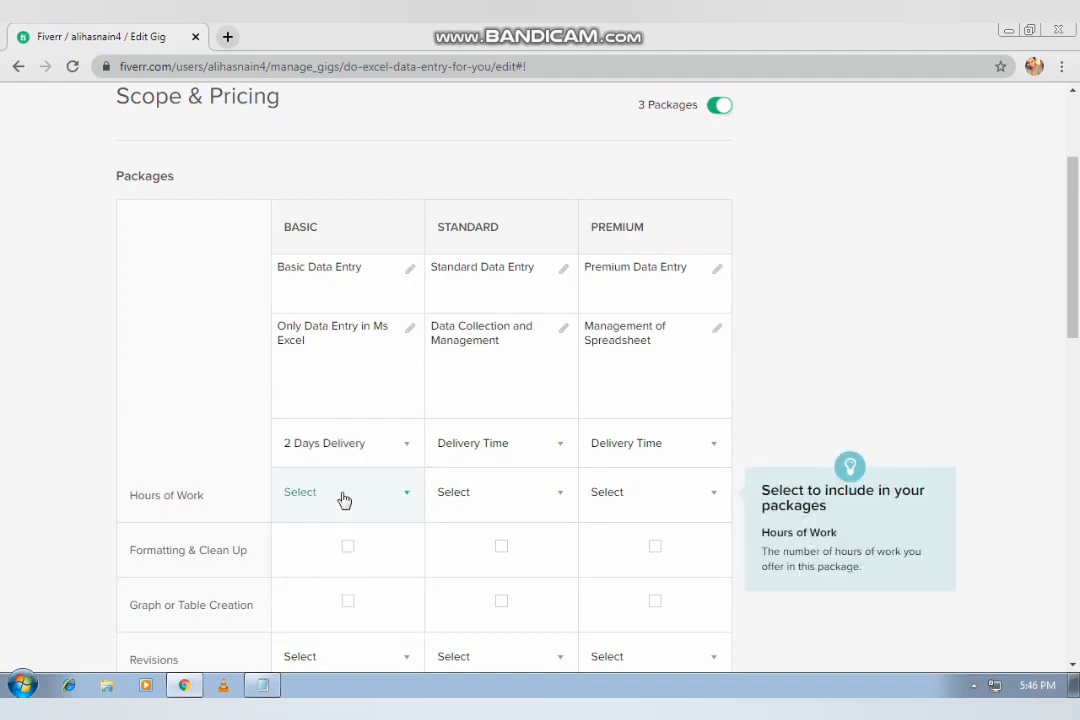
pyautogui.click(556, 453)
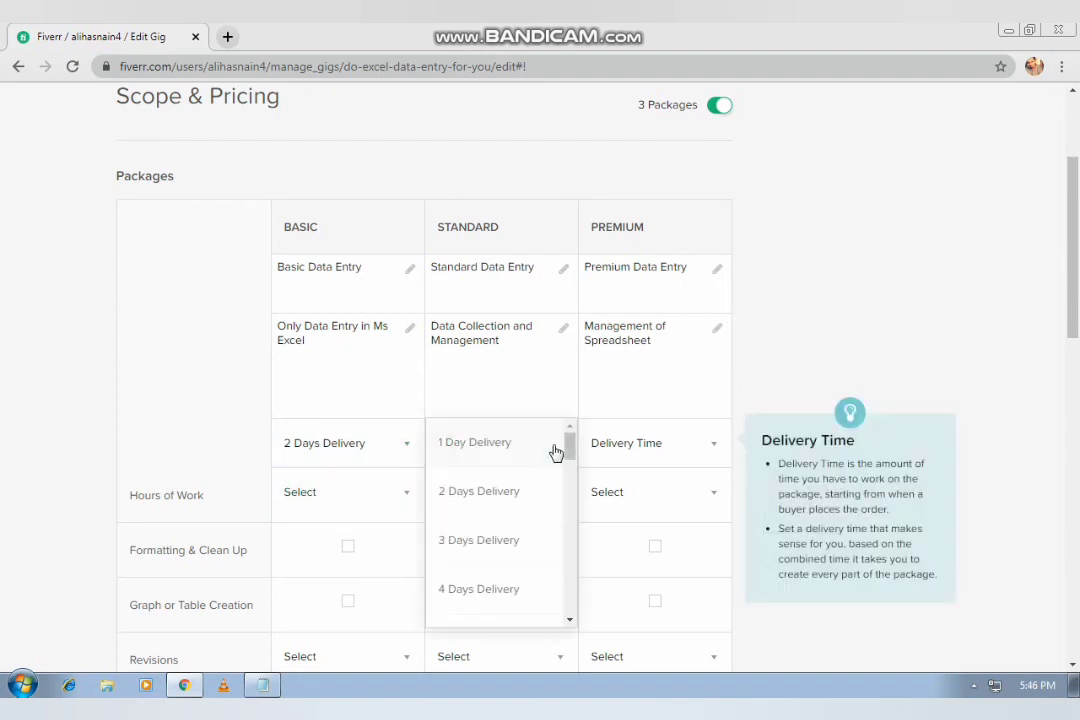
pyautogui.click(539, 506)
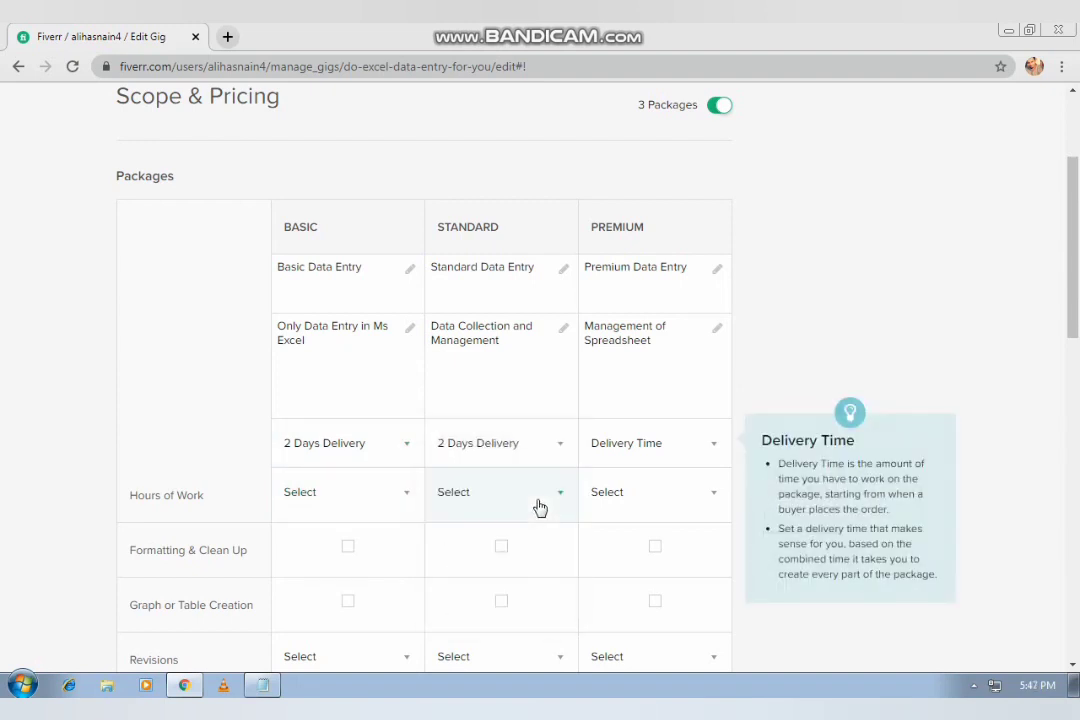
pyautogui.click(697, 452)
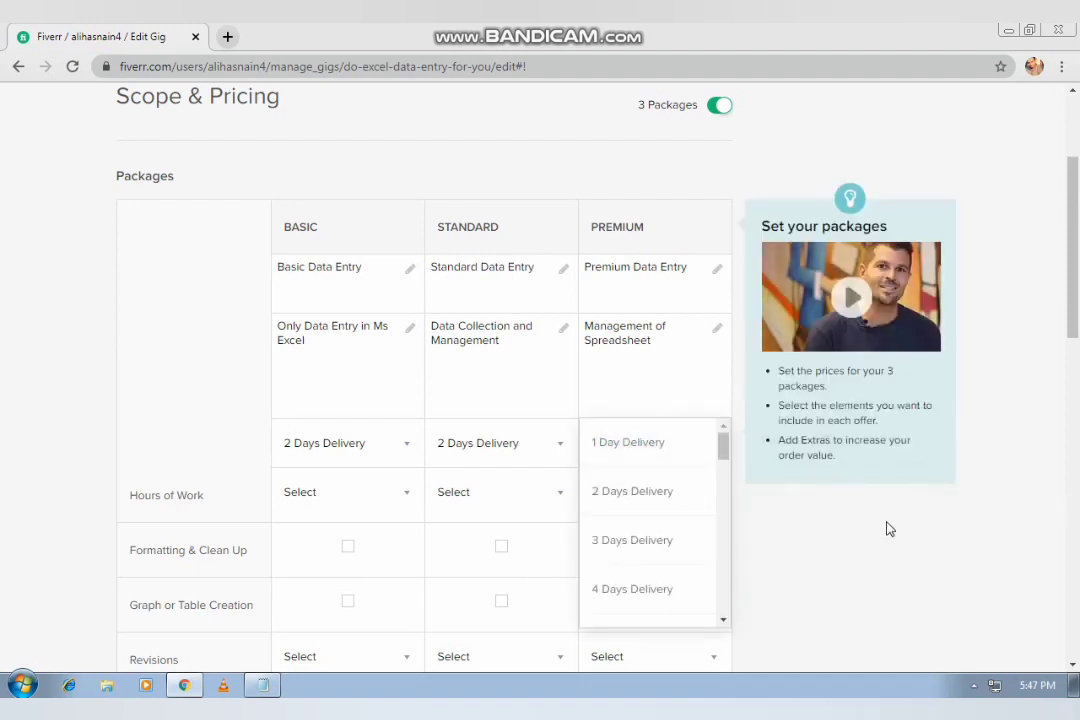
pyautogui.click(658, 497)
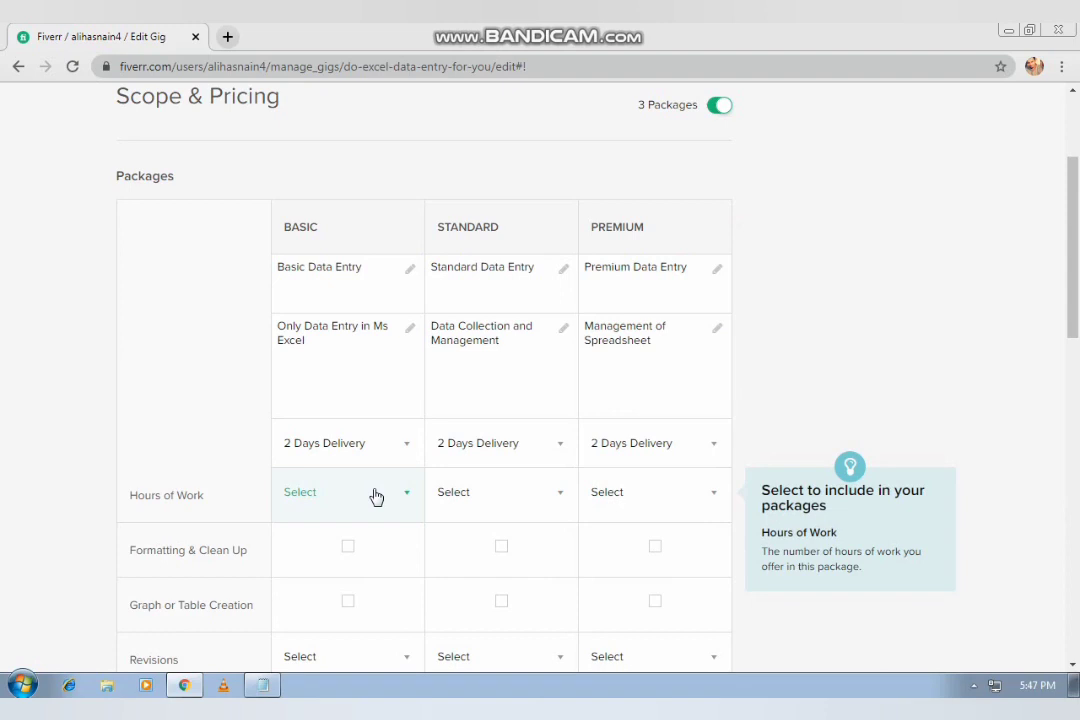
# - Set the hours of work to 6 for the Basic, Standard and Premium packages
pyautogui.click(404, 500)
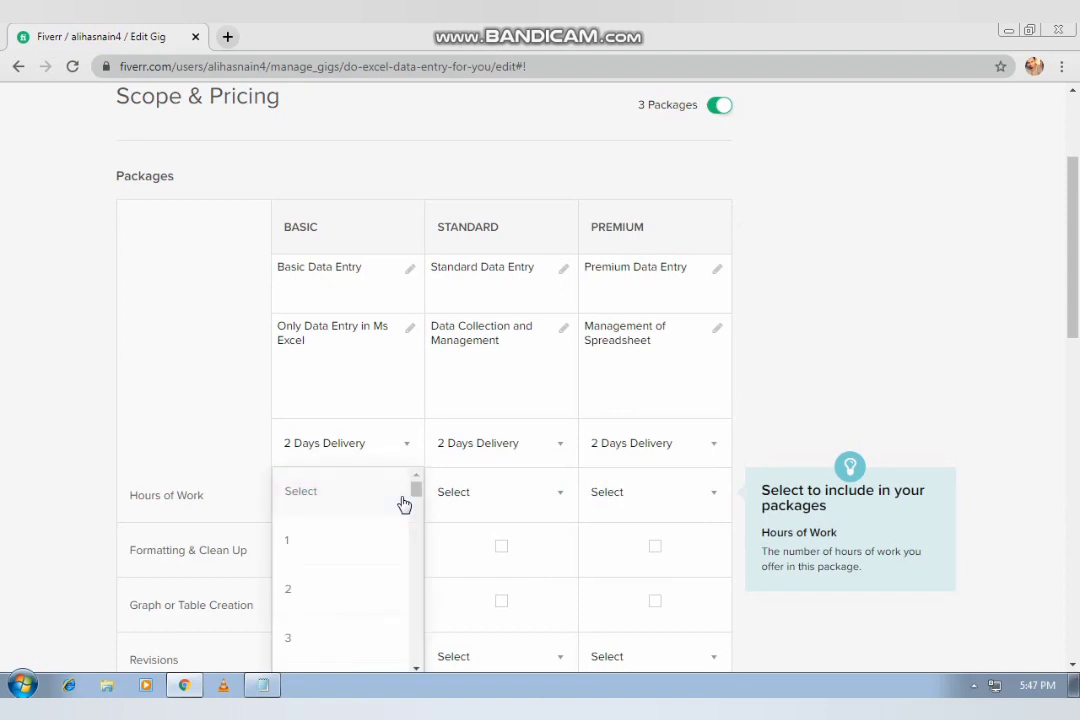
pyautogui.scroll(-5, 416, 510)
pyautogui.scroll(4, 418, 510)
pyautogui.click(314, 645)
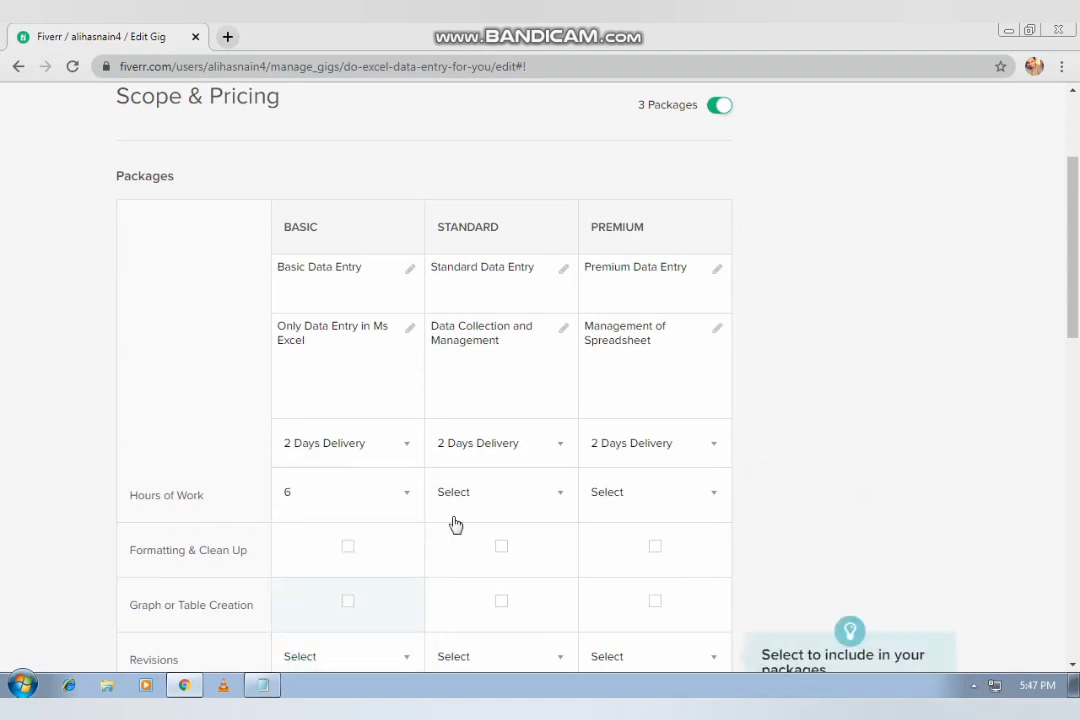
pyautogui.click(556, 497)
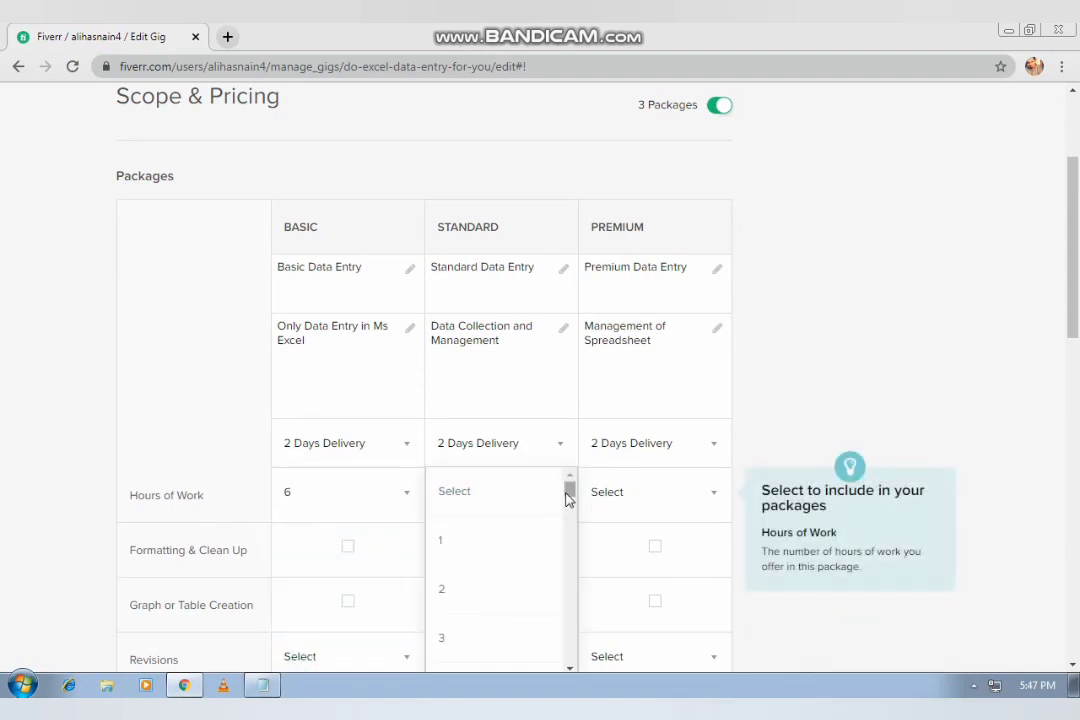
pyautogui.scroll(-3, 566, 505)
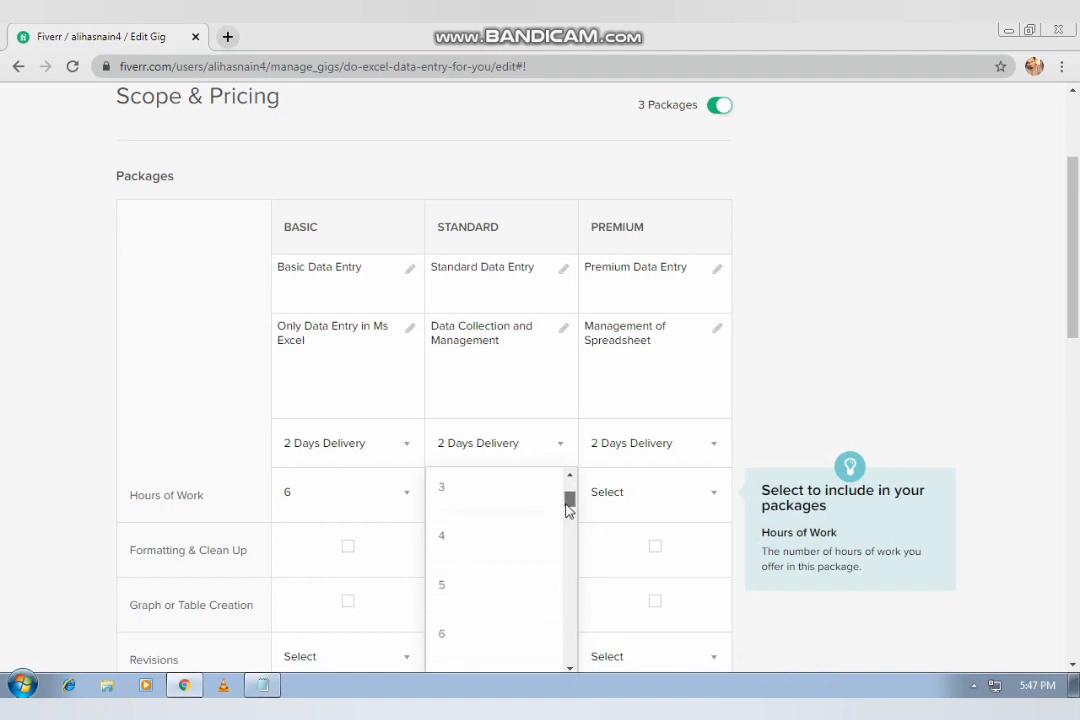
pyautogui.click(477, 638)
pyautogui.click(712, 498)
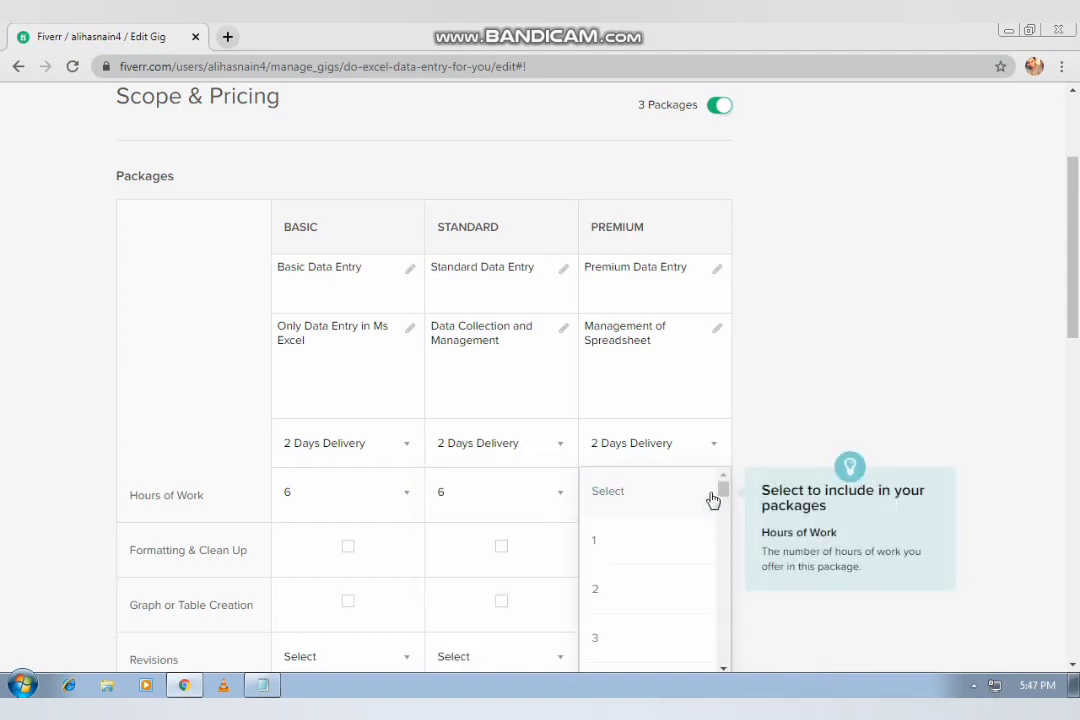
pyautogui.moveTo(723, 490); pyautogui.dragTo(726, 502)
pyautogui.click(612, 648)
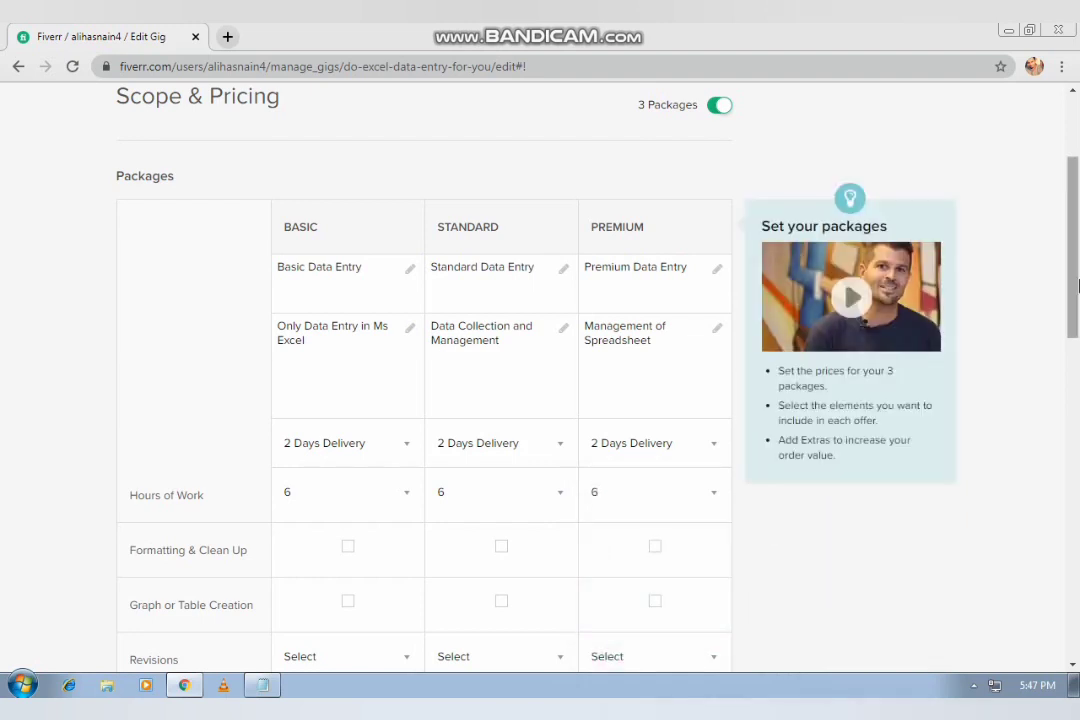
# - Include Formatting & Clean Up in the Standard package, and Graph or Table Creation in the Basic and Standard packages
pyautogui.moveTo(1075, 287); pyautogui.dragTo(1077, 345)
pyautogui.moveTo(224, 356)
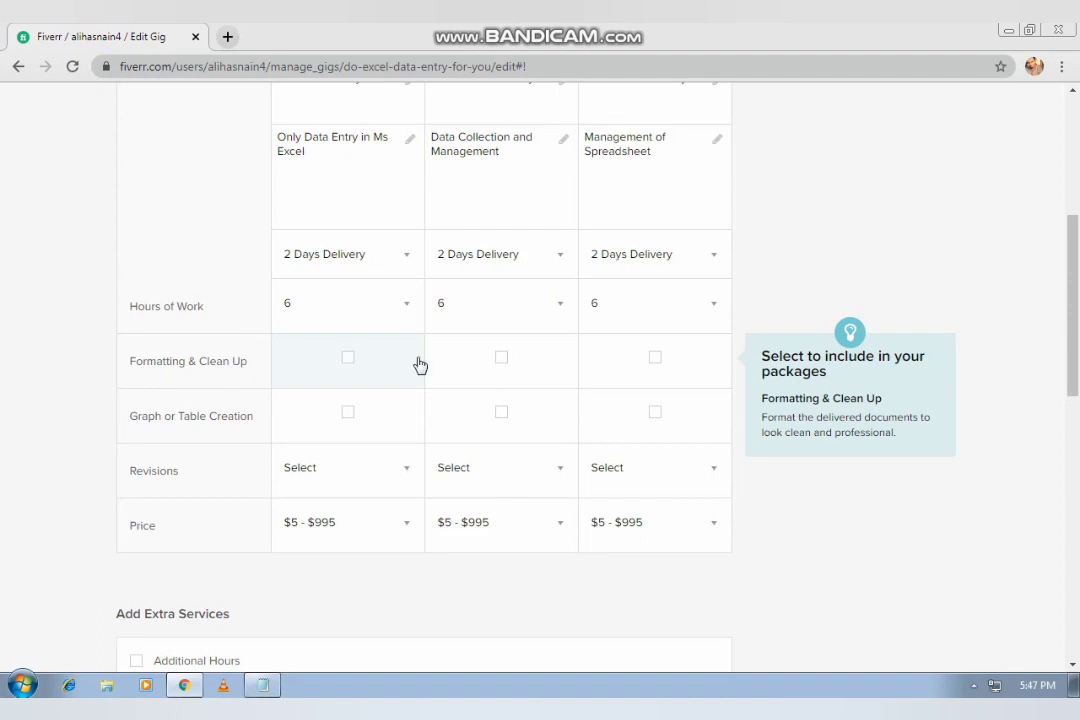
pyautogui.click(500, 360)
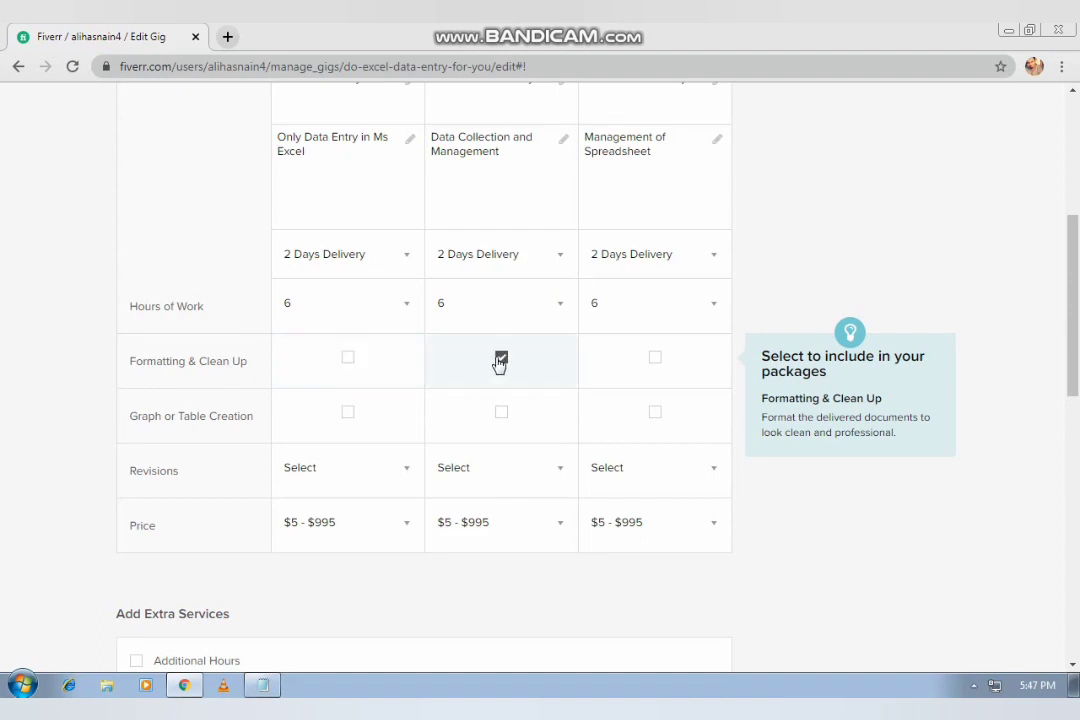
pyautogui.moveTo(186, 430)
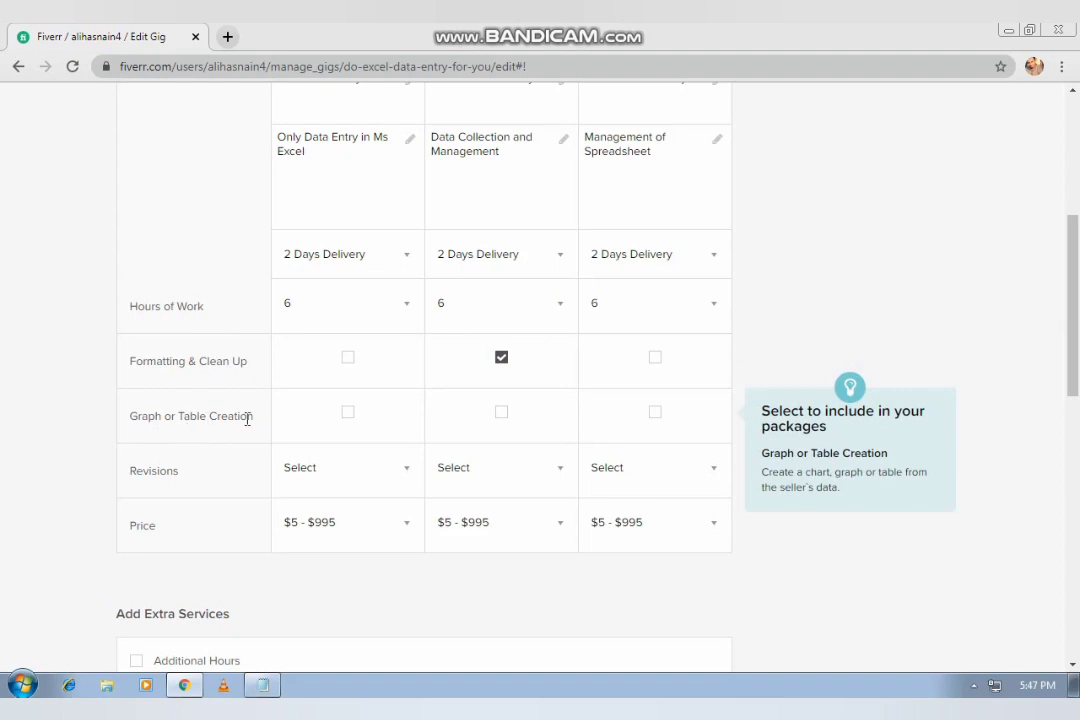
pyautogui.click(348, 416)
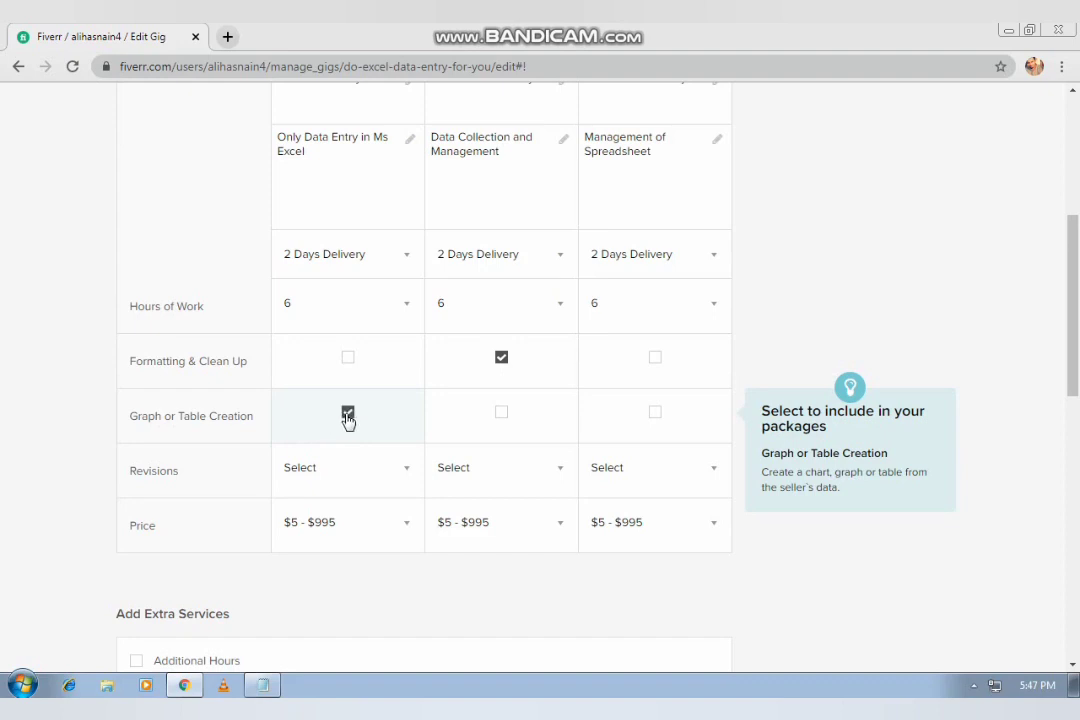
pyautogui.click(505, 423)
# - Set the revisions to Unlimited for the Basic, Standard and Premium packages
pyautogui.click(407, 479)
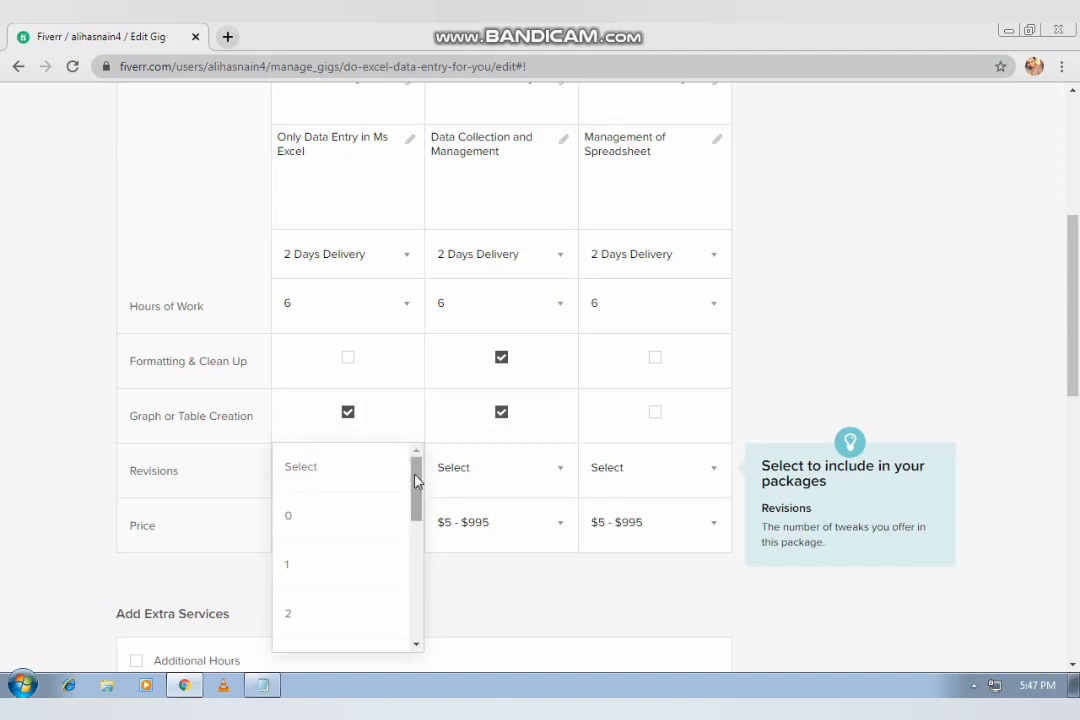
pyautogui.moveTo(415, 473); pyautogui.dragTo(420, 603)
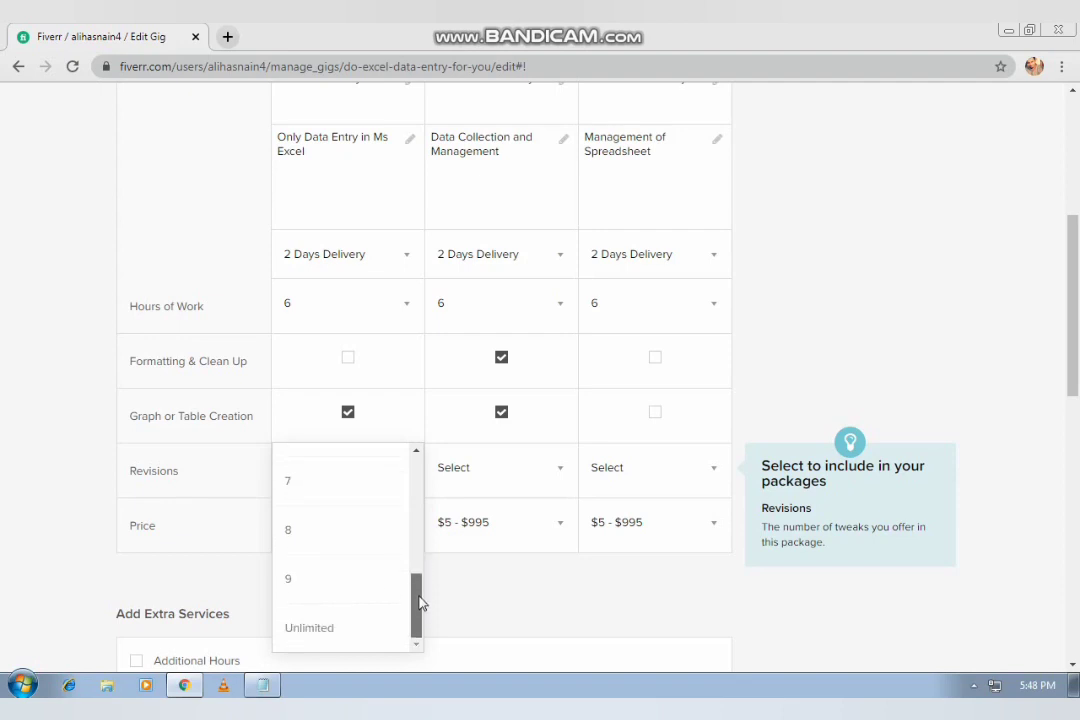
pyautogui.click(352, 633)
pyautogui.click(556, 473)
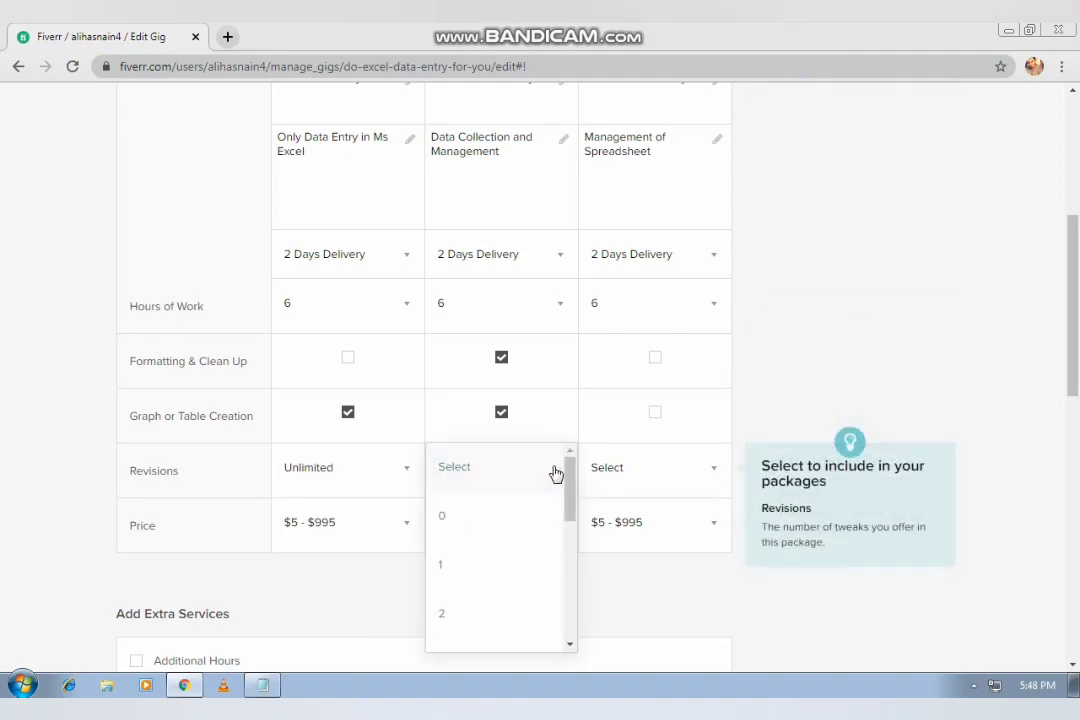
pyautogui.moveTo(569, 487); pyautogui.dragTo(570, 620)
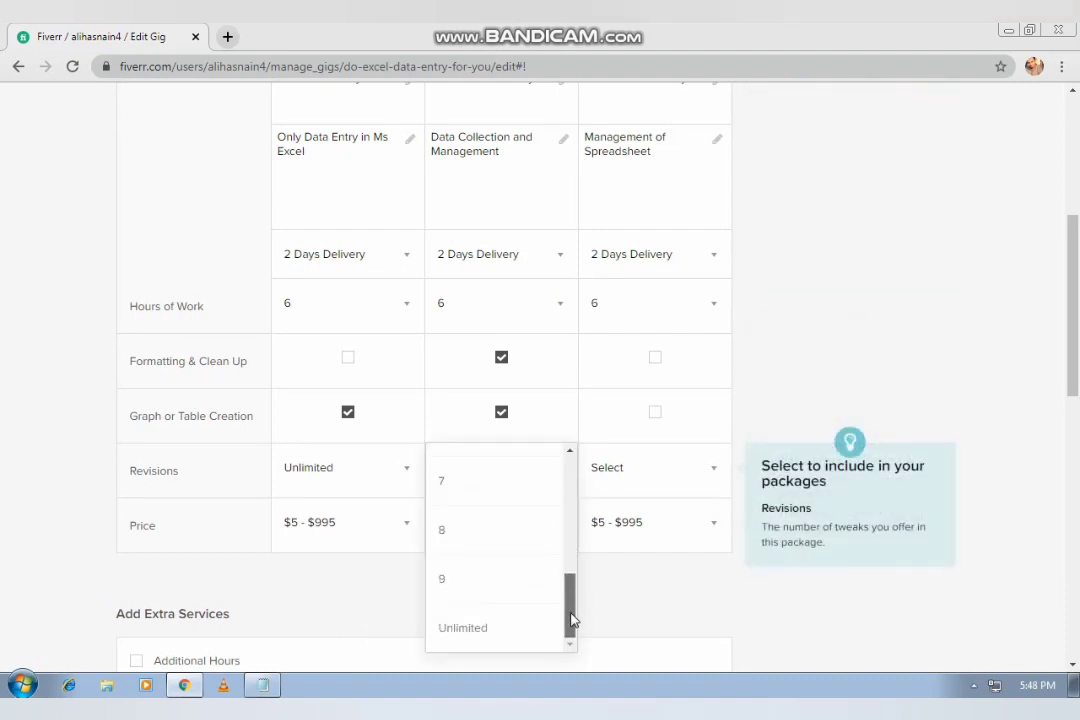
pyautogui.click(490, 628)
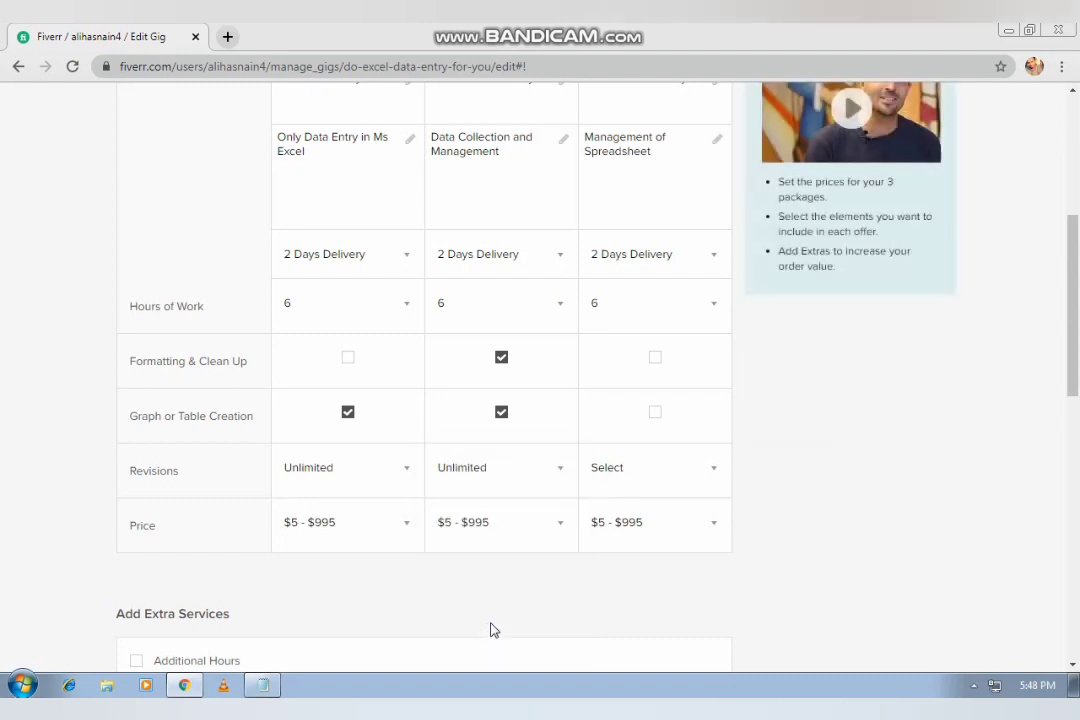
pyautogui.click(702, 474)
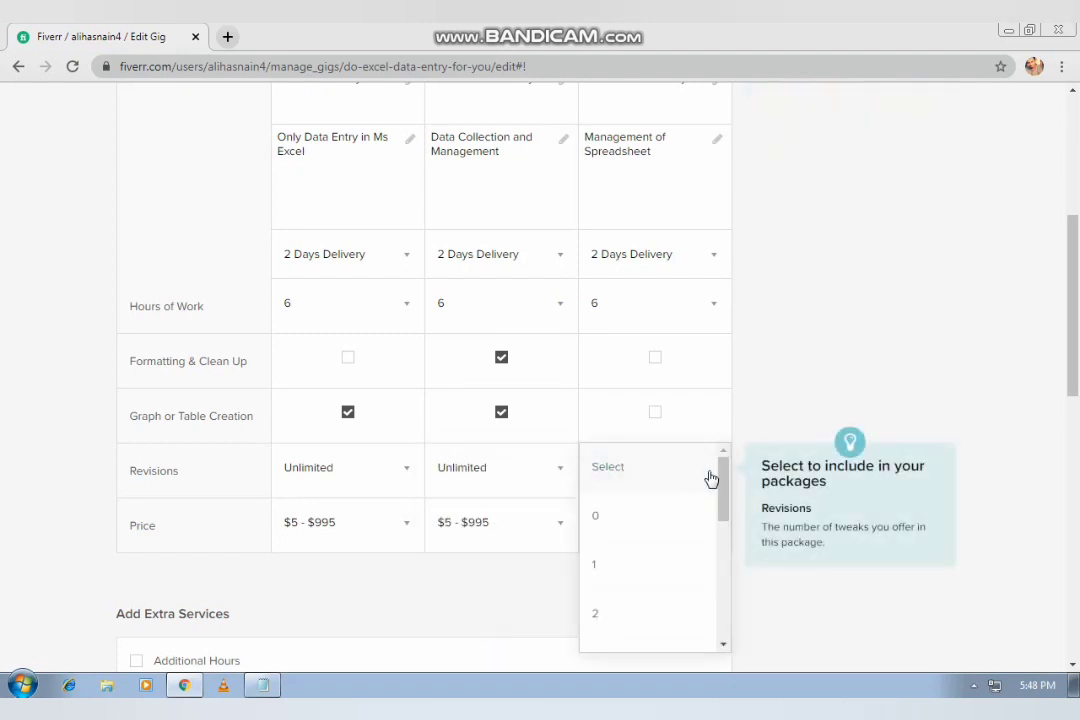
pyautogui.moveTo(728, 487); pyautogui.dragTo(727, 615)
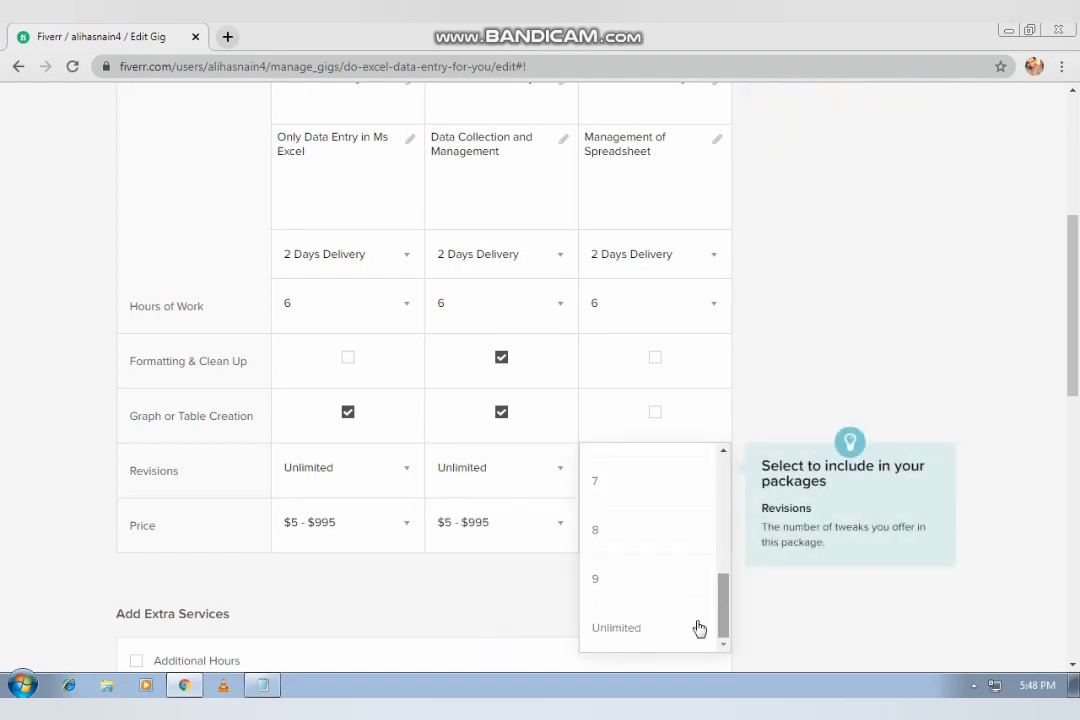
pyautogui.click(661, 643)
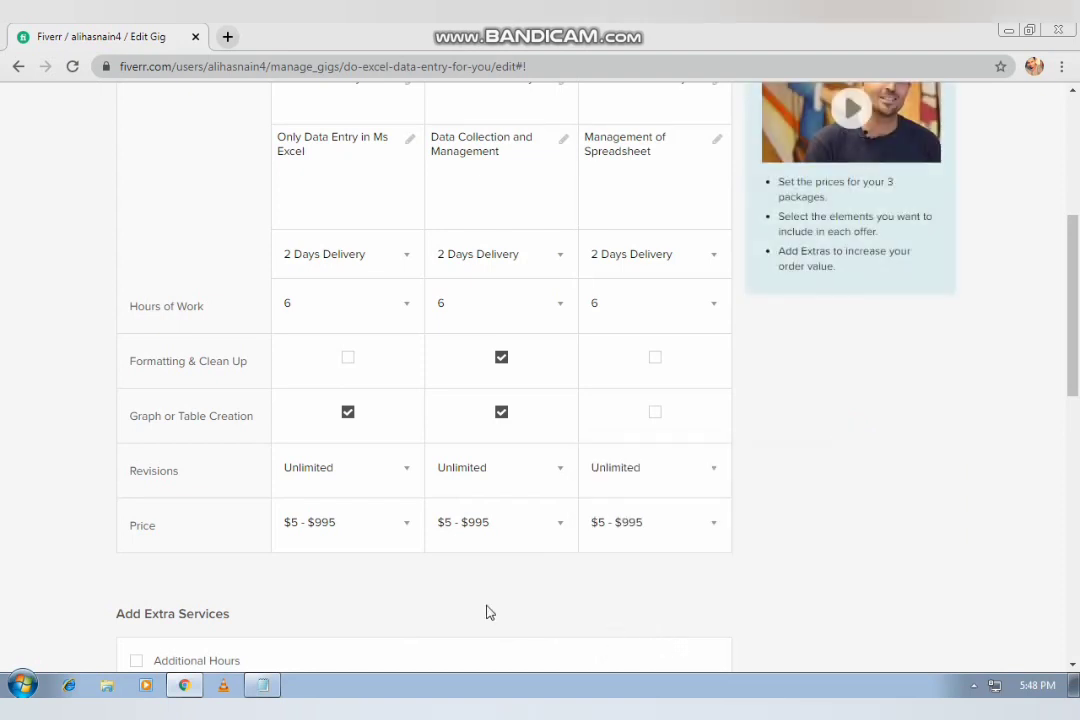
# - Set the package prices to $5 for Basic, $10 for Standard and $10 for Premium
pyautogui.moveTo(346, 535)
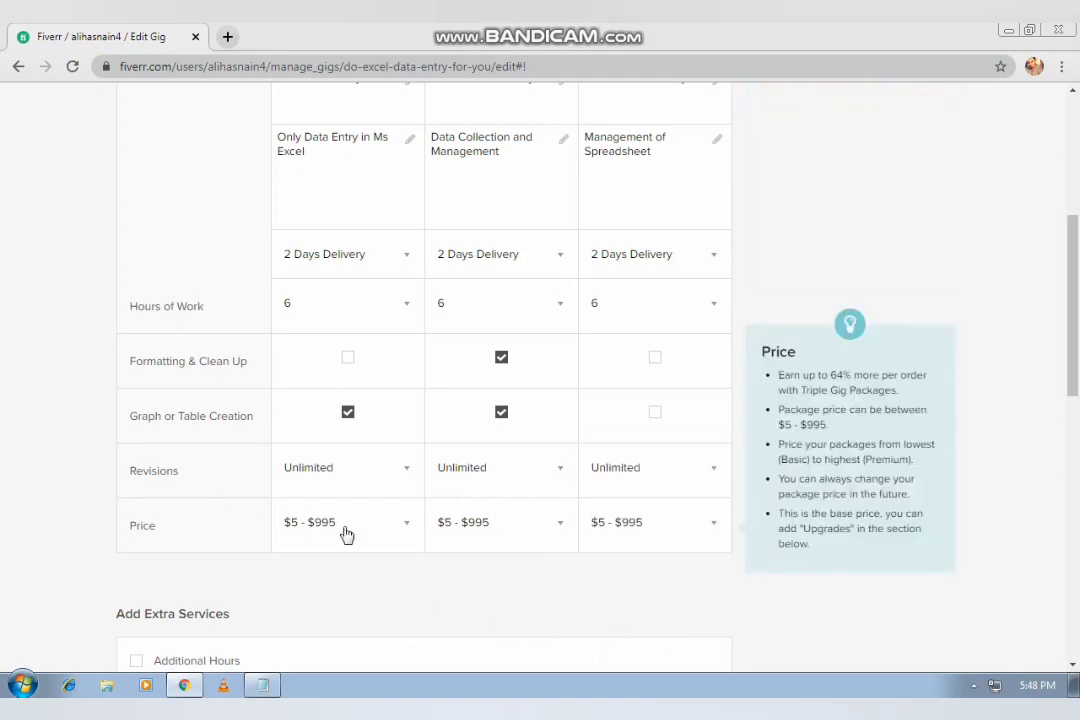
pyautogui.click(396, 534)
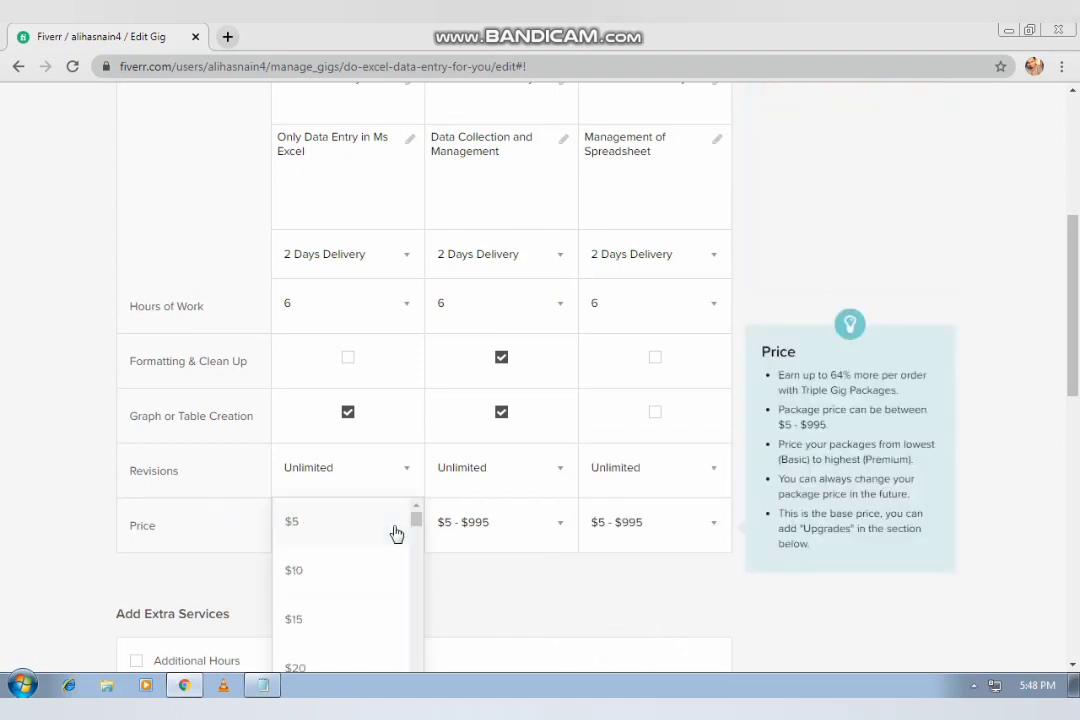
pyautogui.click(324, 534)
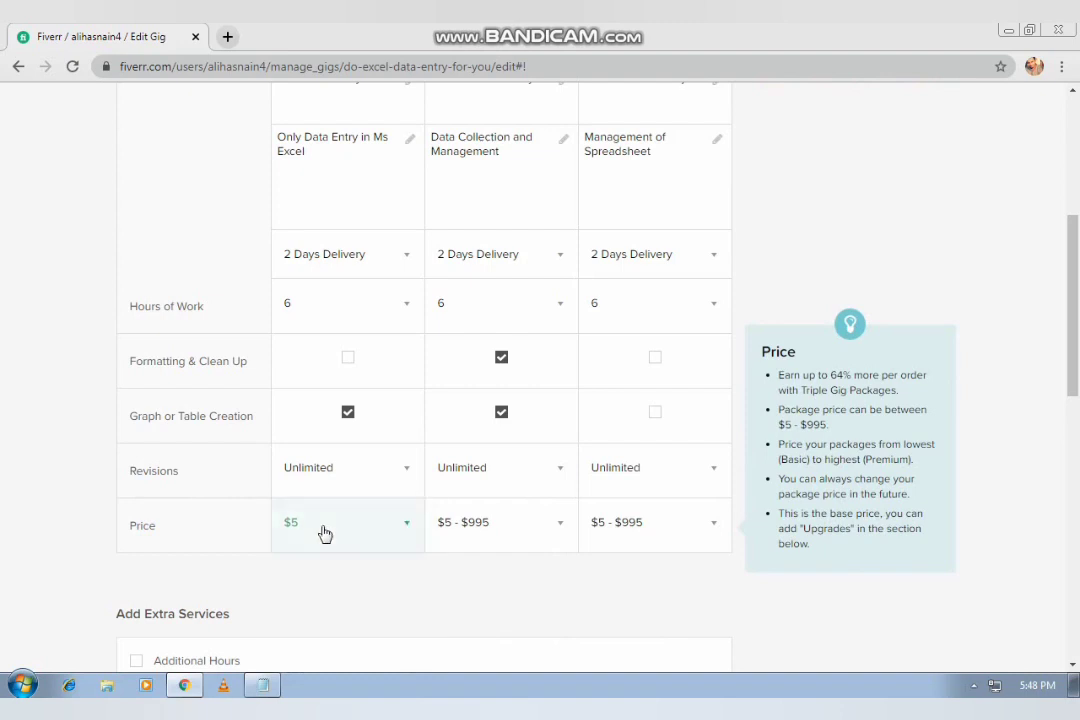
pyautogui.click(548, 531)
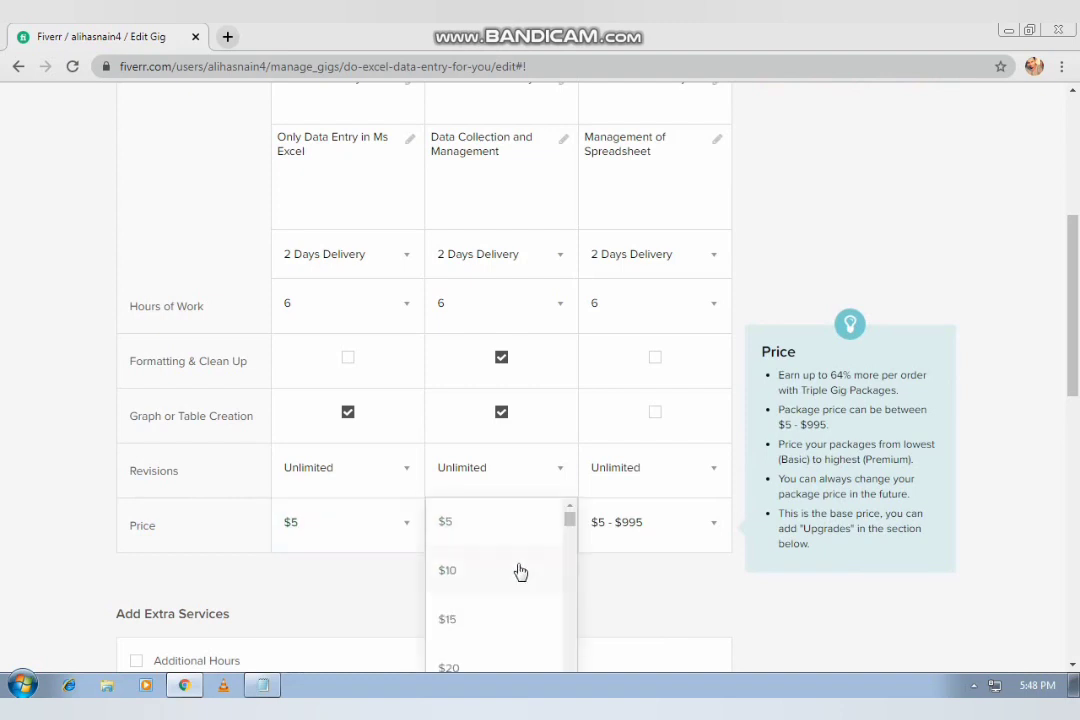
pyautogui.click(517, 571)
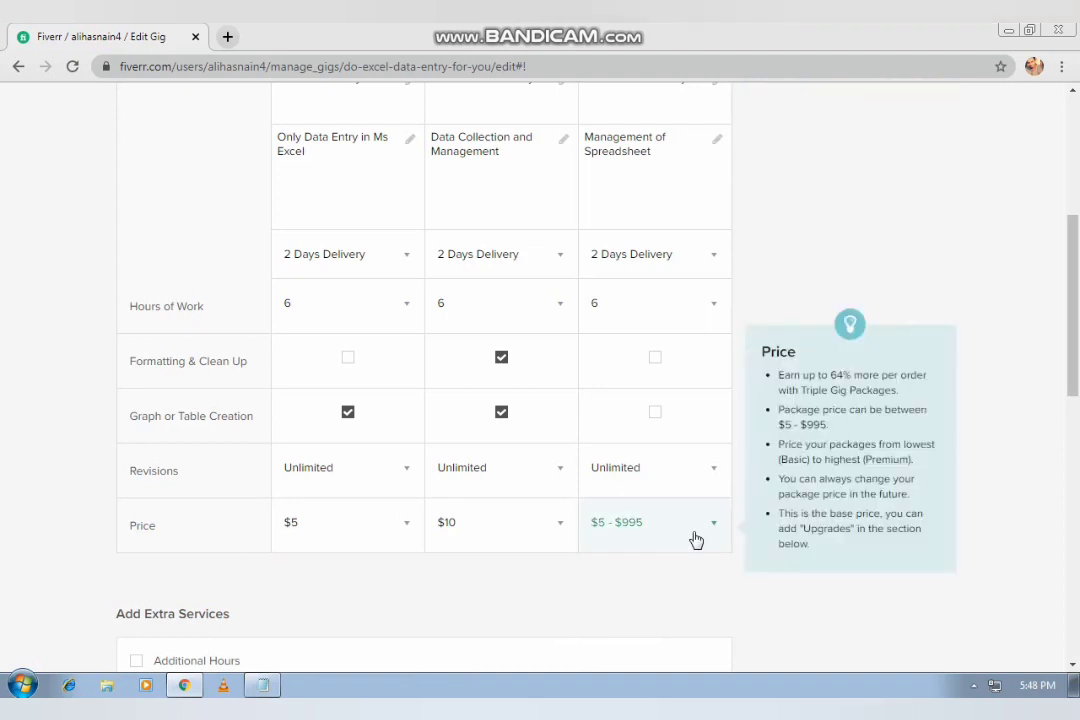
pyautogui.click(697, 540)
pyautogui.click(663, 580)
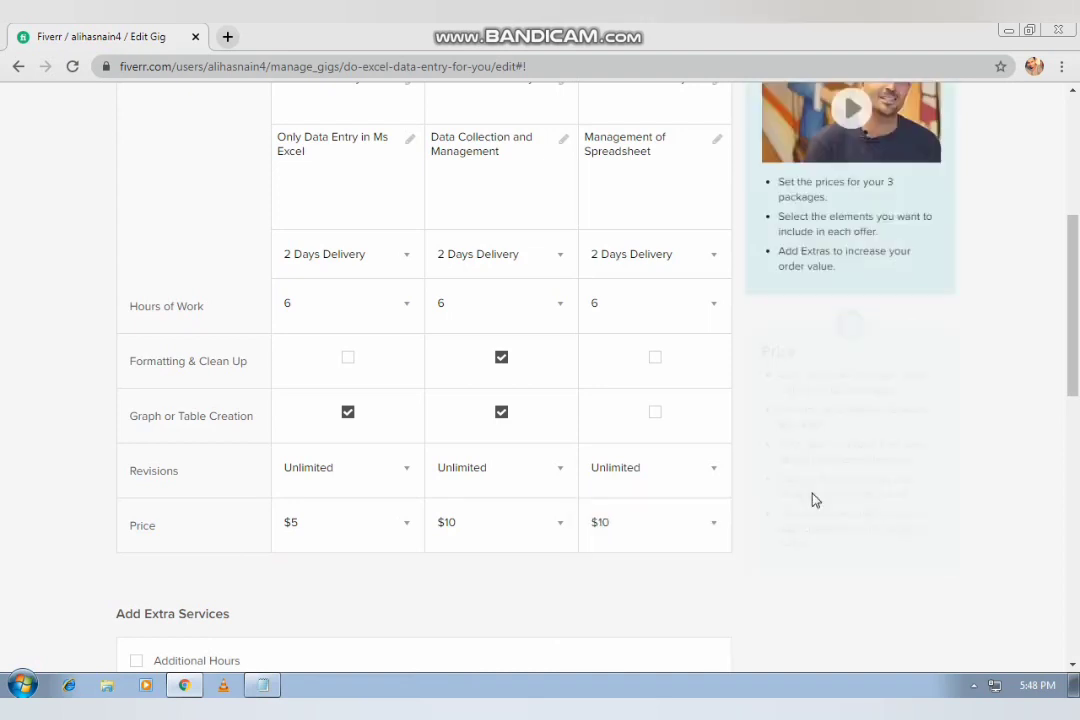
# - Enable the Additional Hours extra service and charge $5 for 1 additional hour of work in the Basic package
pyautogui.scroll(-3, 1070, 350)
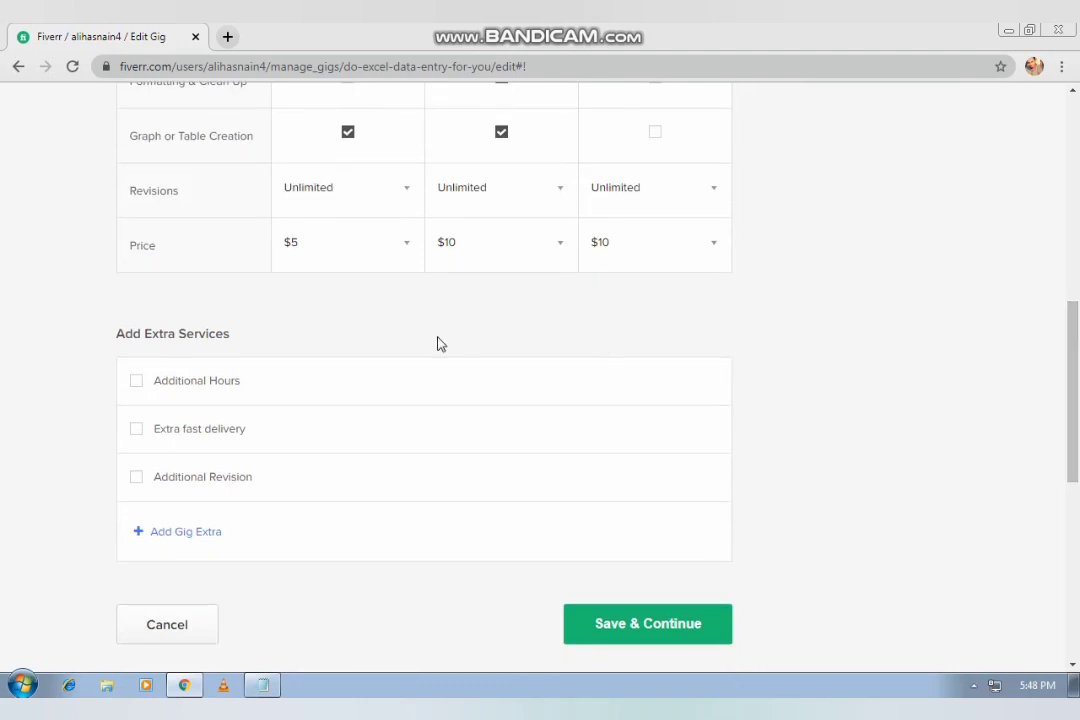
pyautogui.moveTo(152, 368)
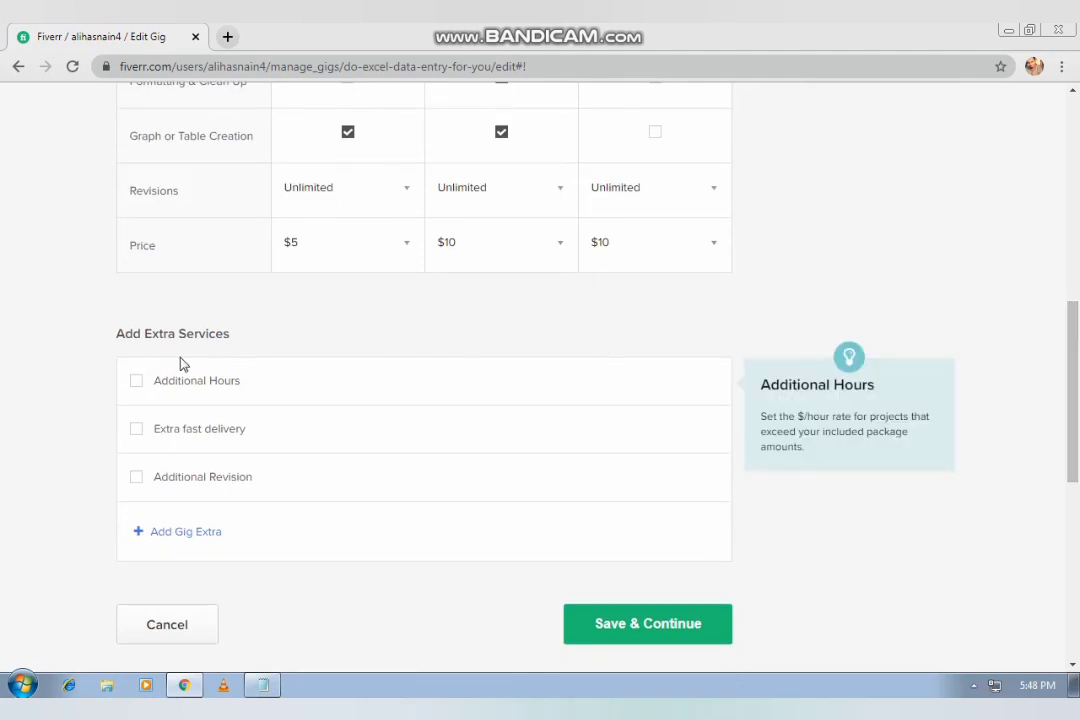
pyautogui.click(136, 384)
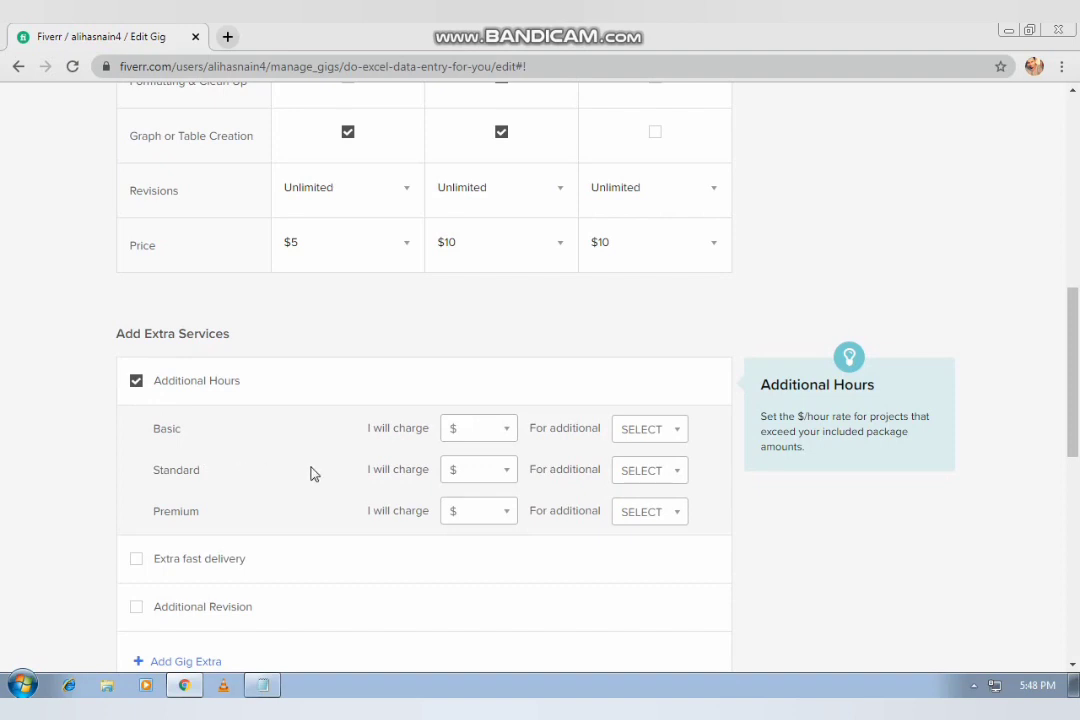
pyautogui.click(506, 433)
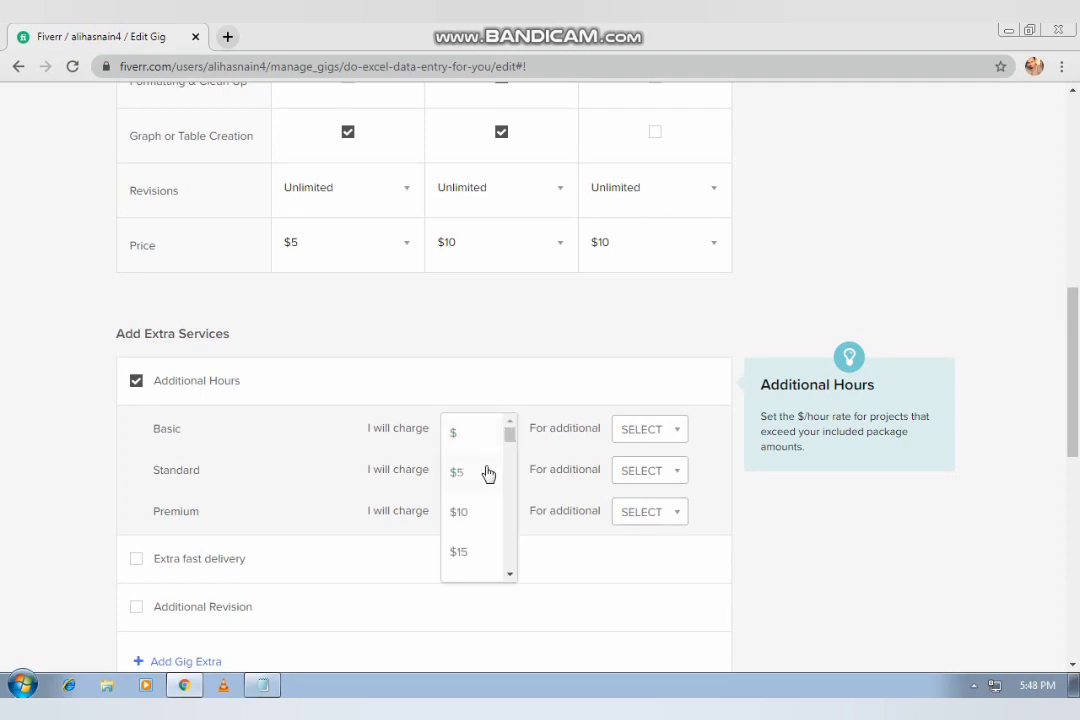
pyautogui.click(487, 471)
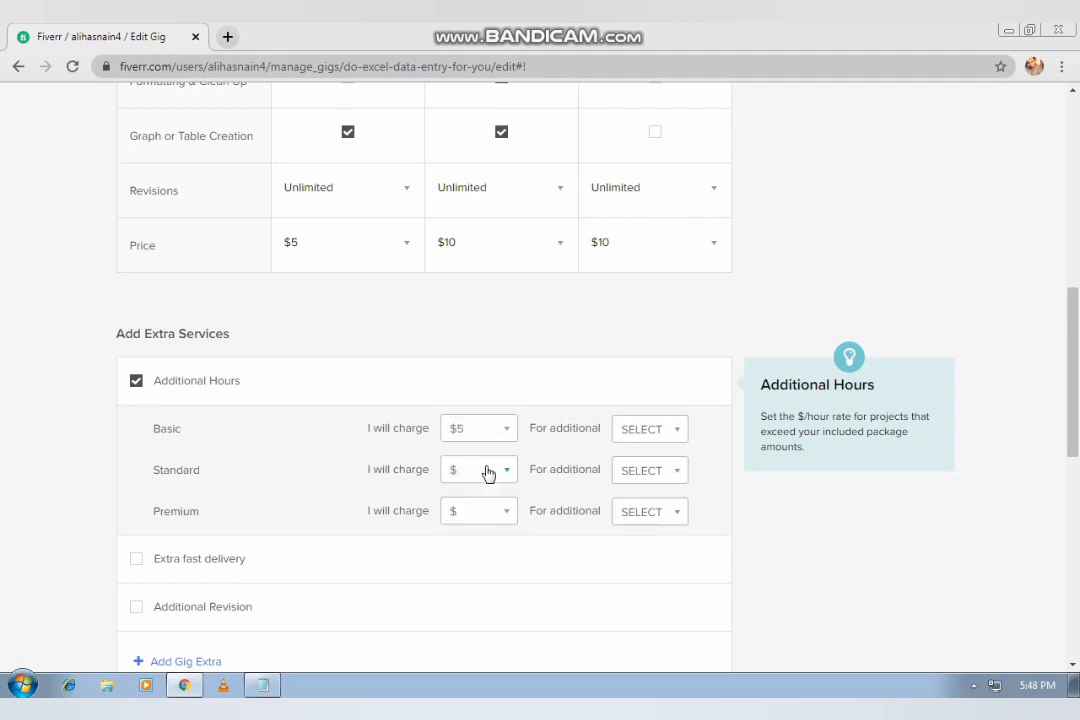
pyautogui.click(682, 434)
pyautogui.click(658, 473)
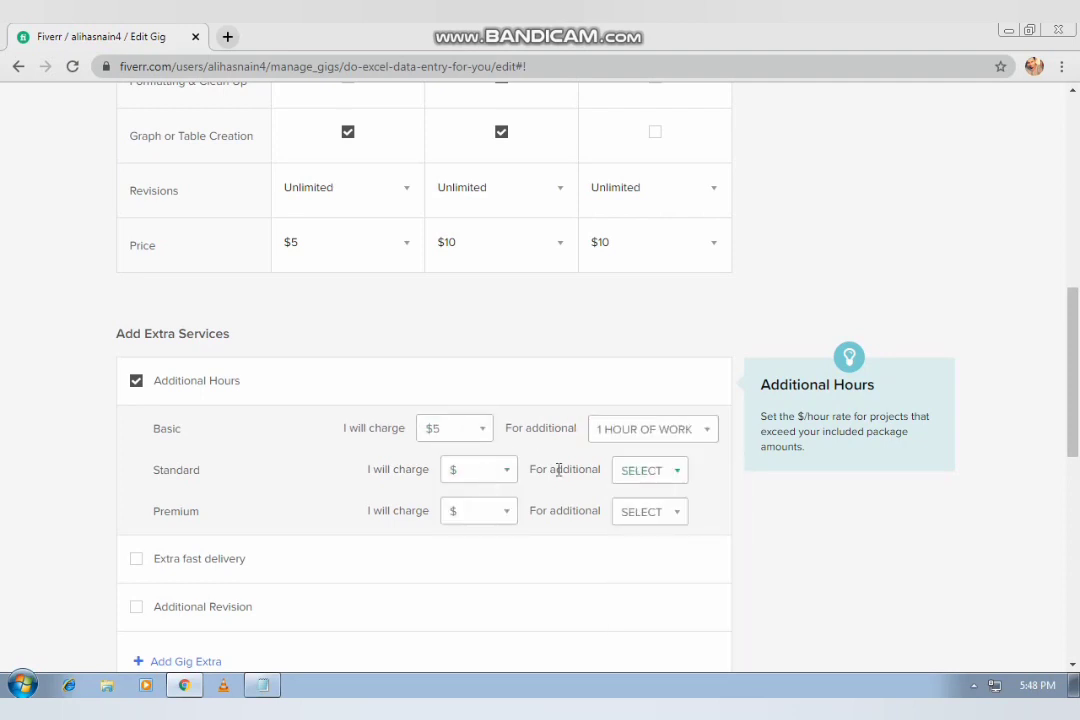
# - Charge $5 for 1 additional hour of work in the Standard and Premium packages, and try to save the pricing
pyautogui.click(493, 479)
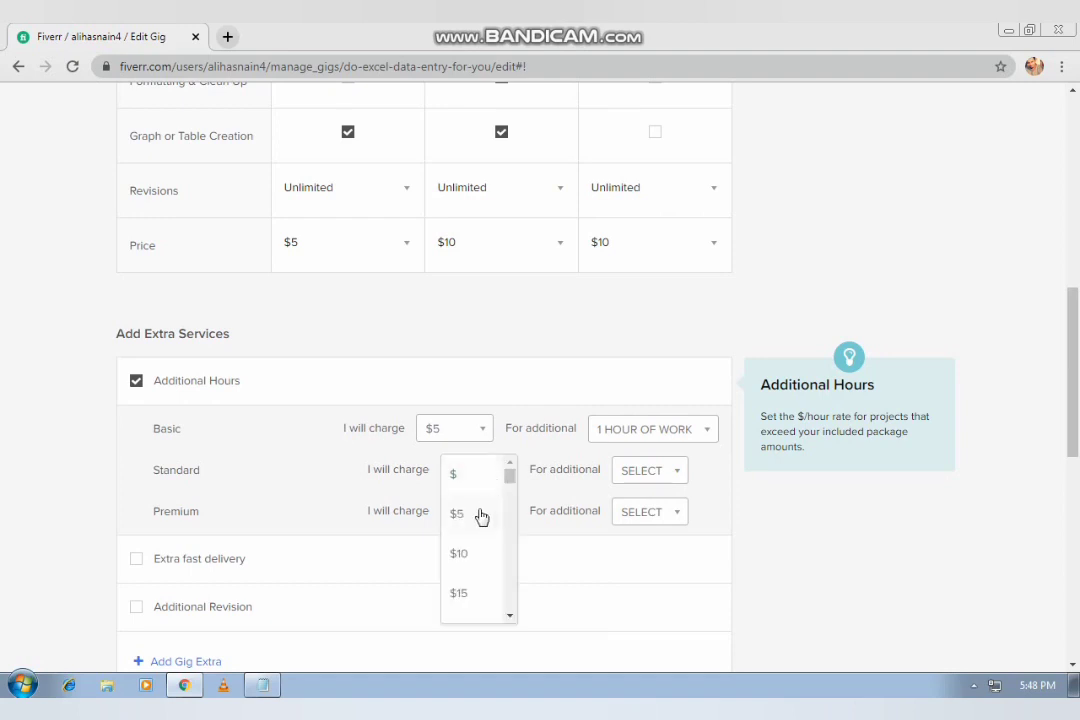
pyautogui.click(484, 514)
pyautogui.click(503, 516)
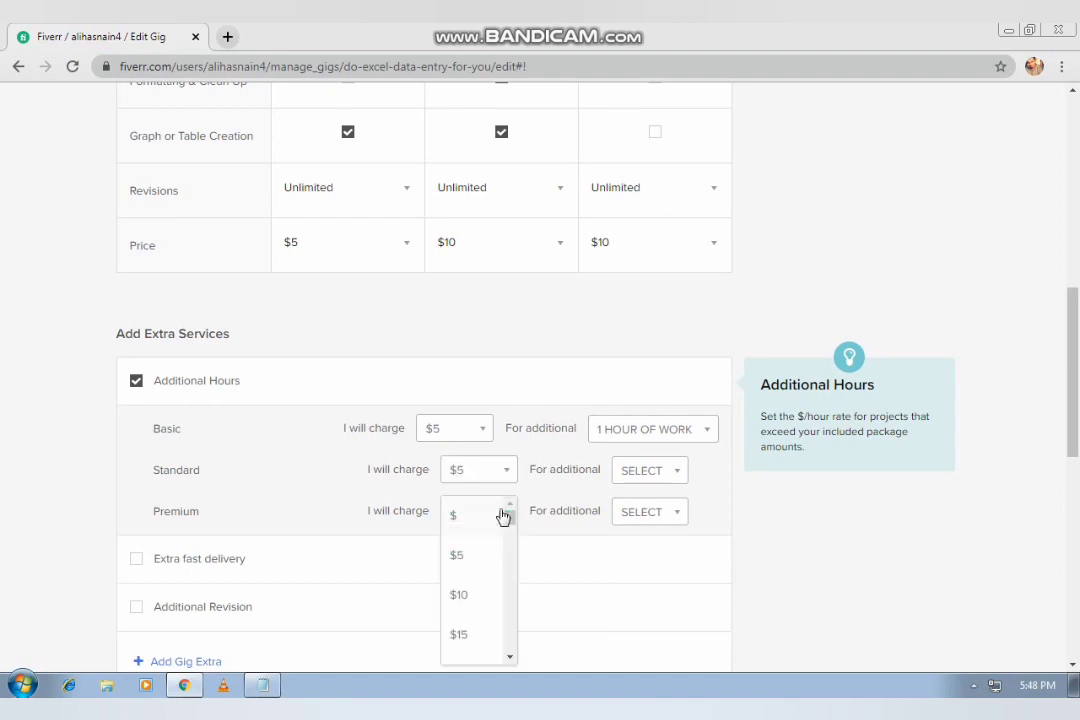
pyautogui.click(479, 557)
pyautogui.click(662, 479)
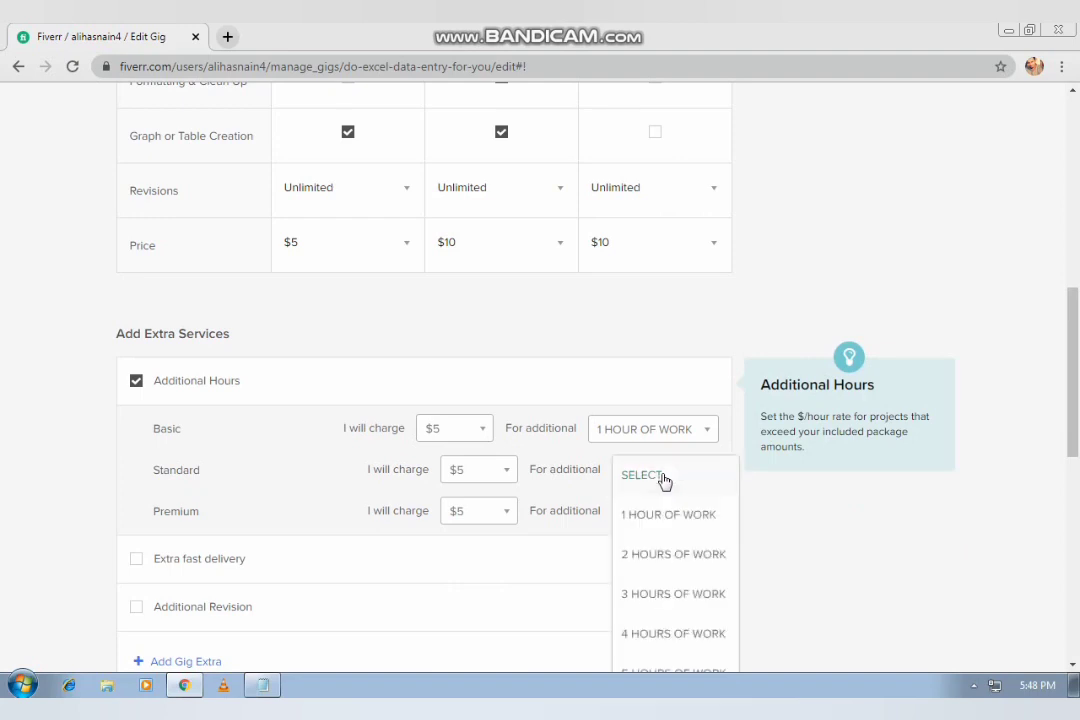
pyautogui.click(665, 513)
pyautogui.click(665, 514)
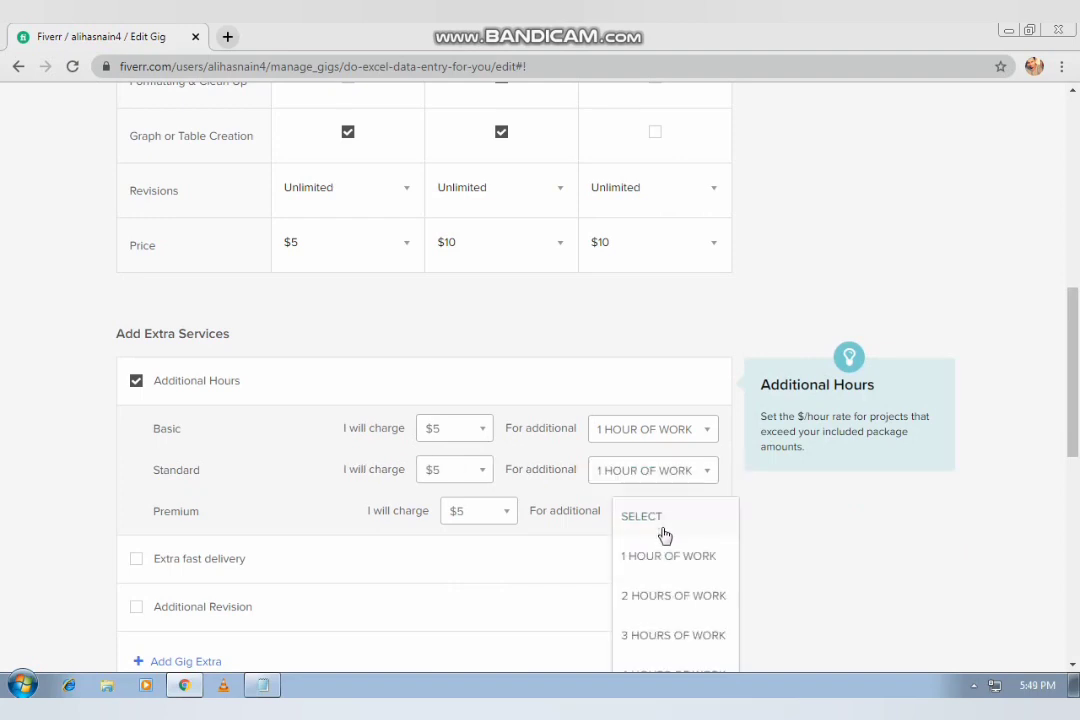
pyautogui.click(665, 557)
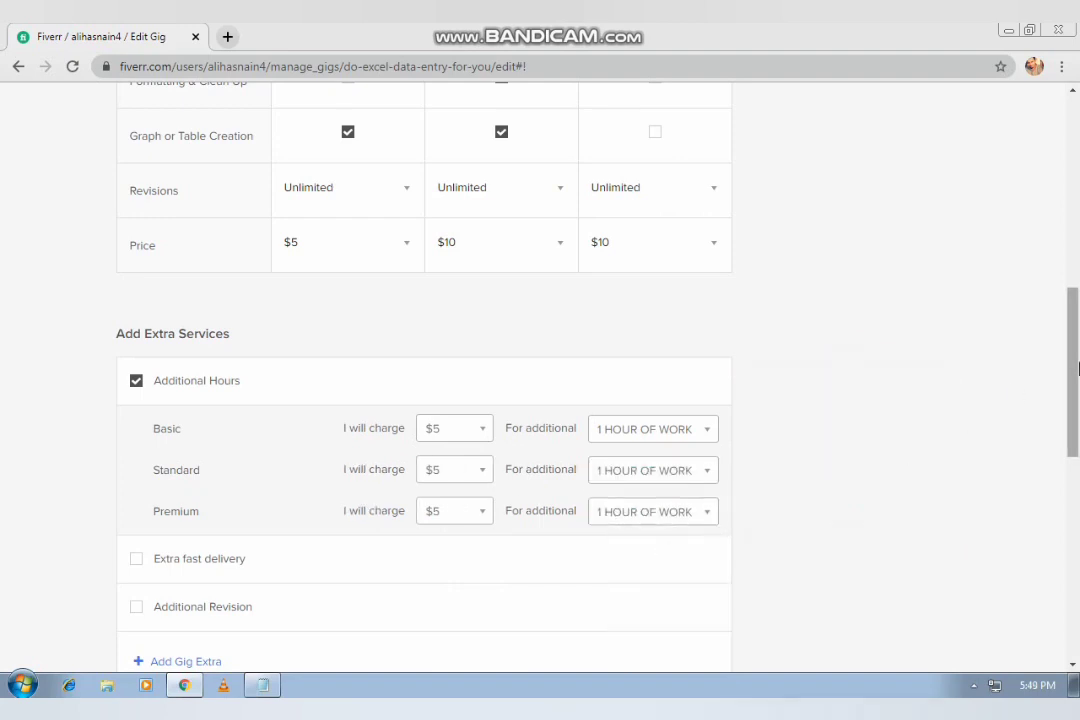
pyautogui.moveTo(1076, 373); pyautogui.dragTo(1076, 432)
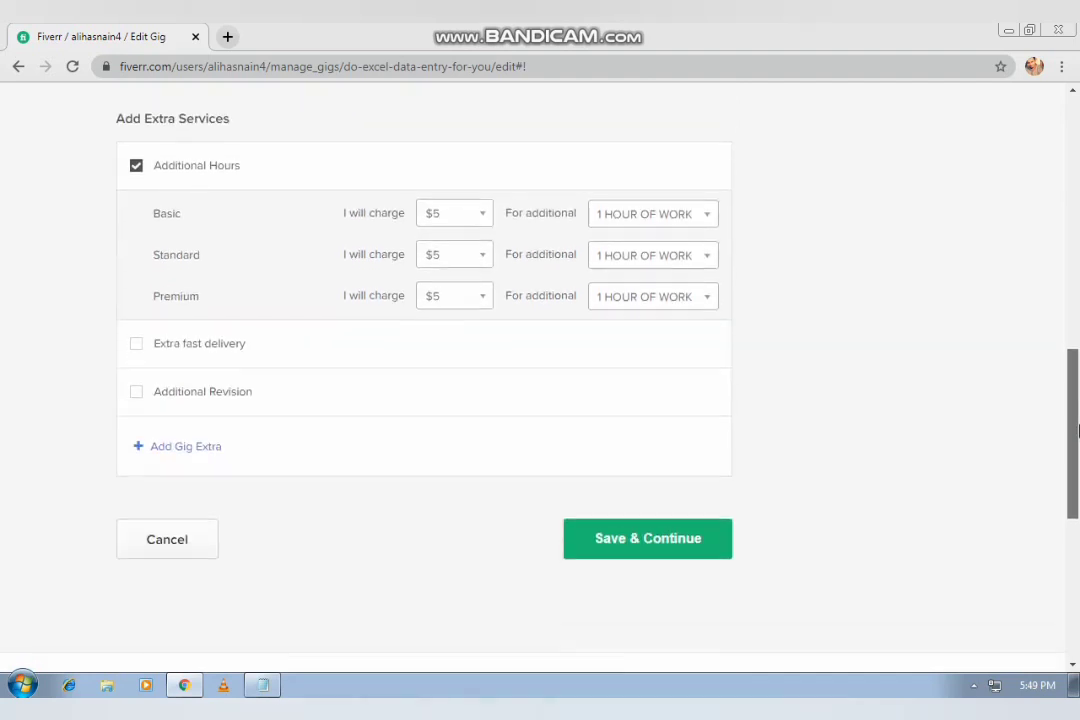
pyautogui.click(674, 540)
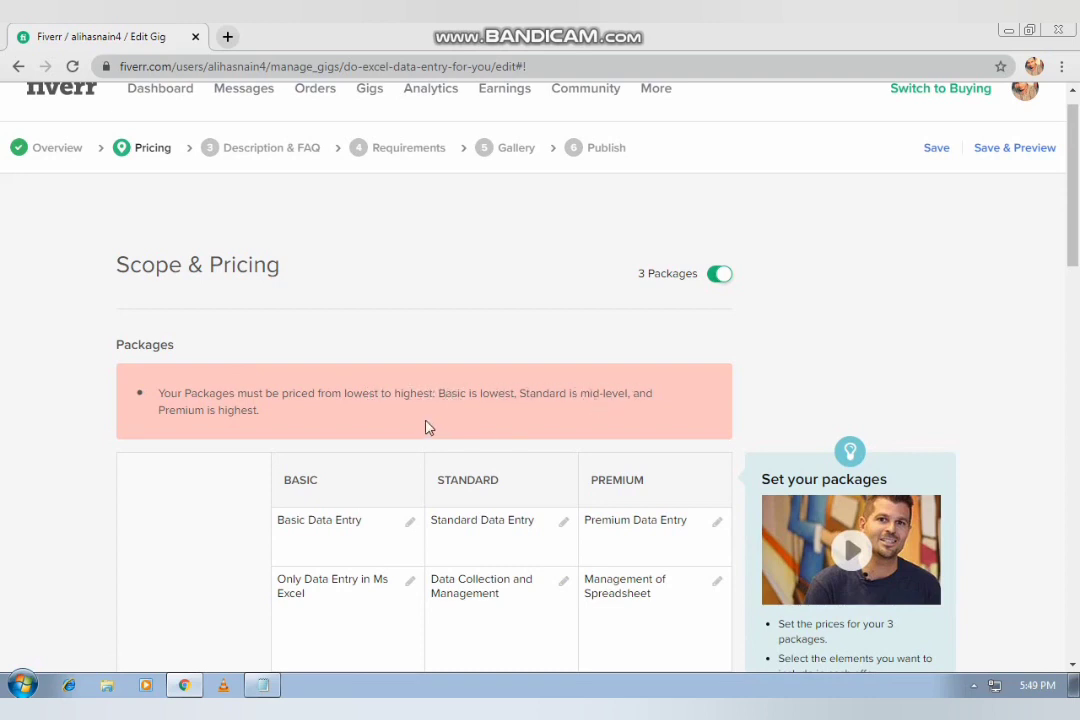
# - Set the Premium package price to $15 and save the pricing to continue to Description & FAQ
pyautogui.moveTo(1075, 238); pyautogui.dragTo(1077, 380)
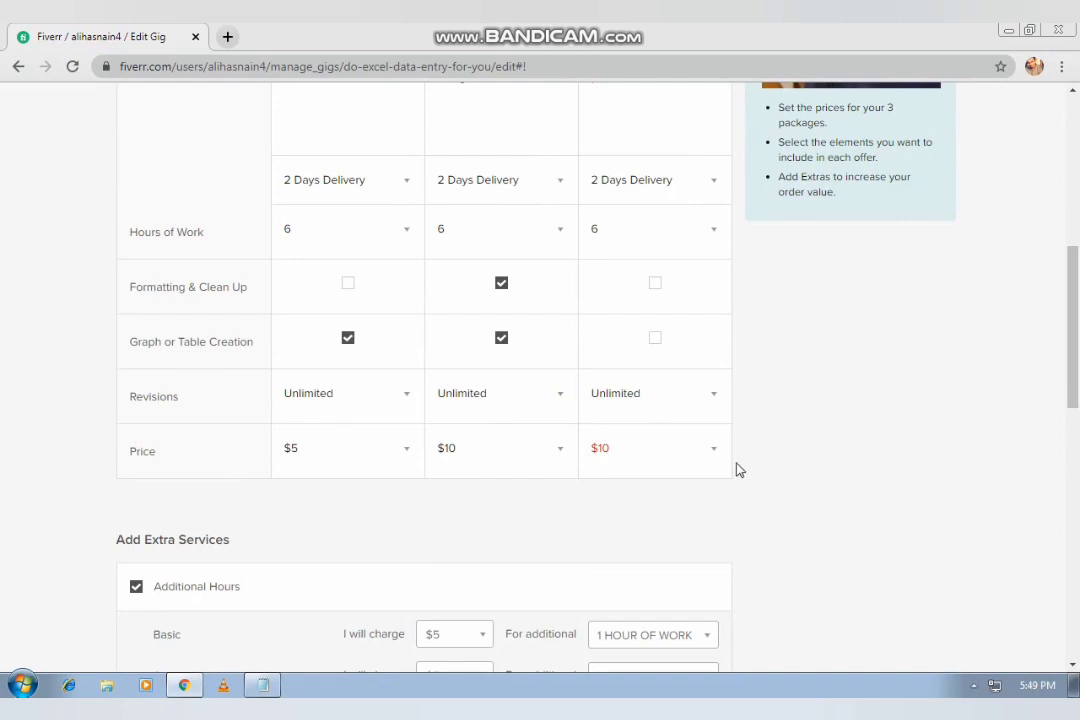
pyautogui.moveTo(711, 458)
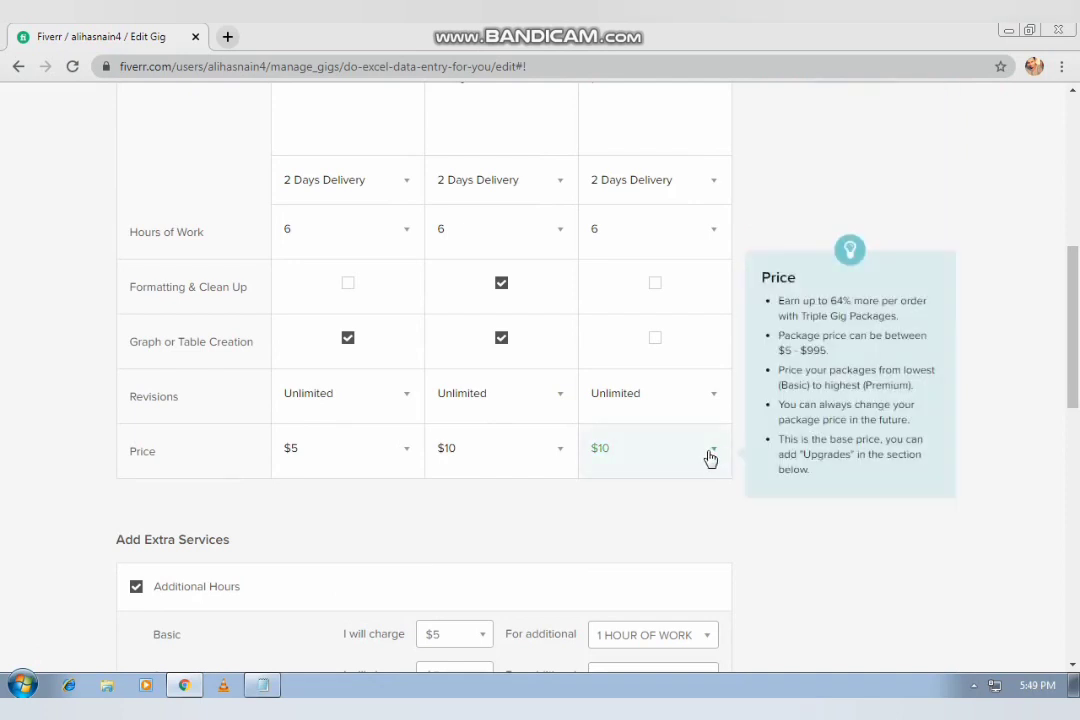
pyautogui.click(710, 455)
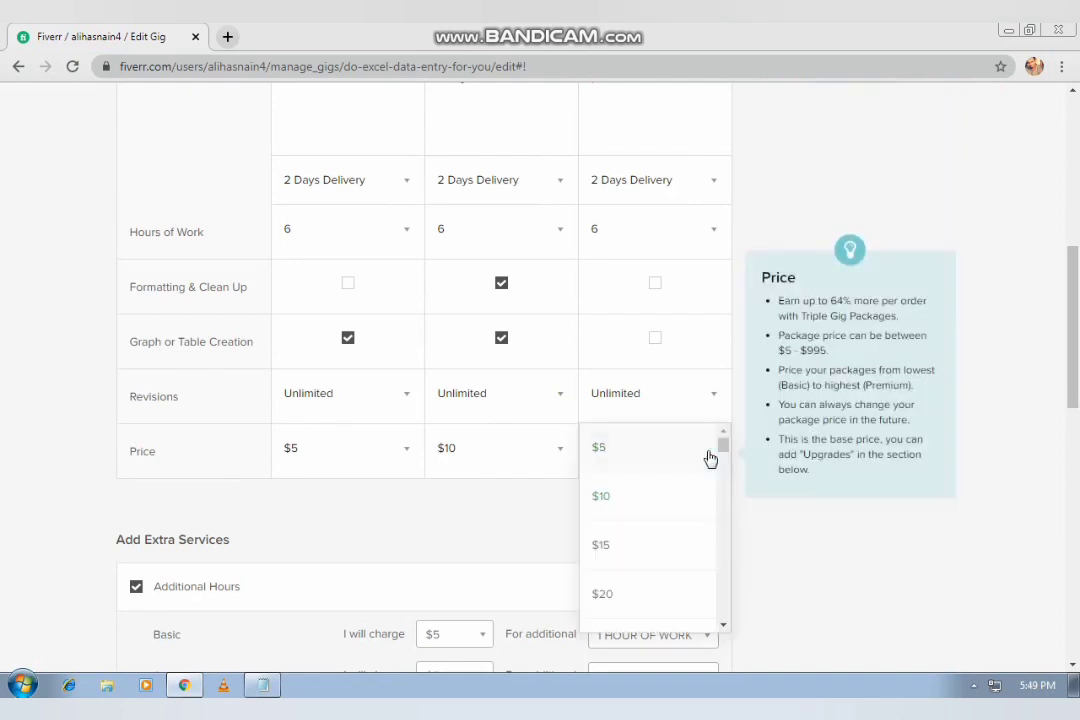
pyautogui.click(656, 549)
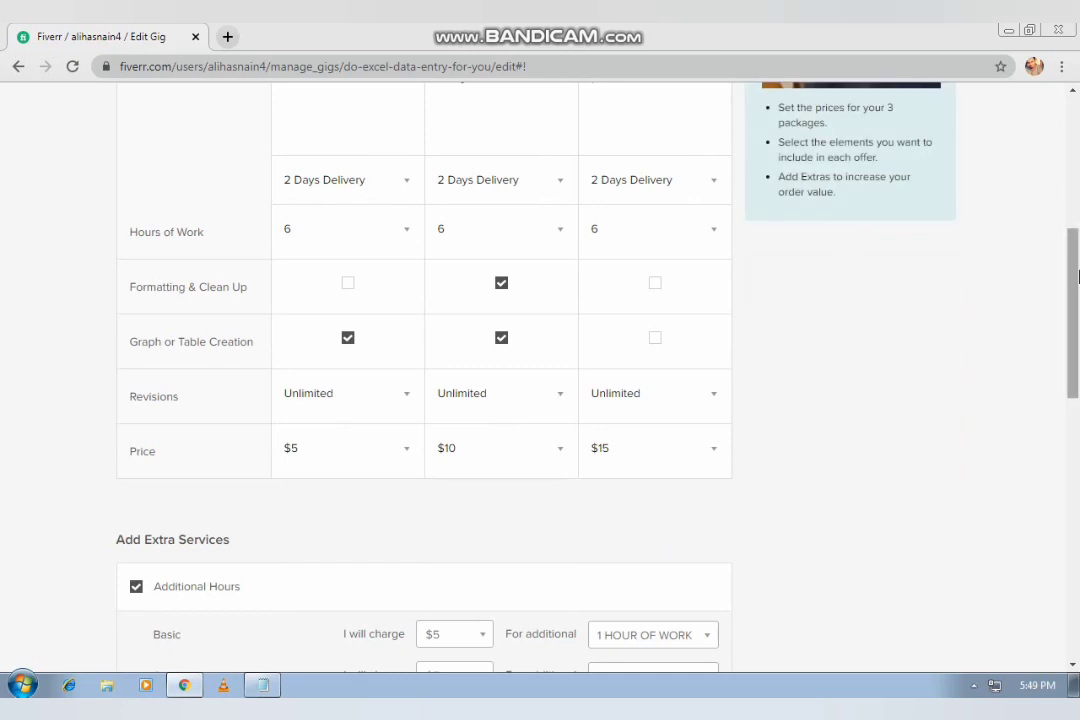
pyautogui.moveTo(1077, 276); pyautogui.dragTo(1077, 421)
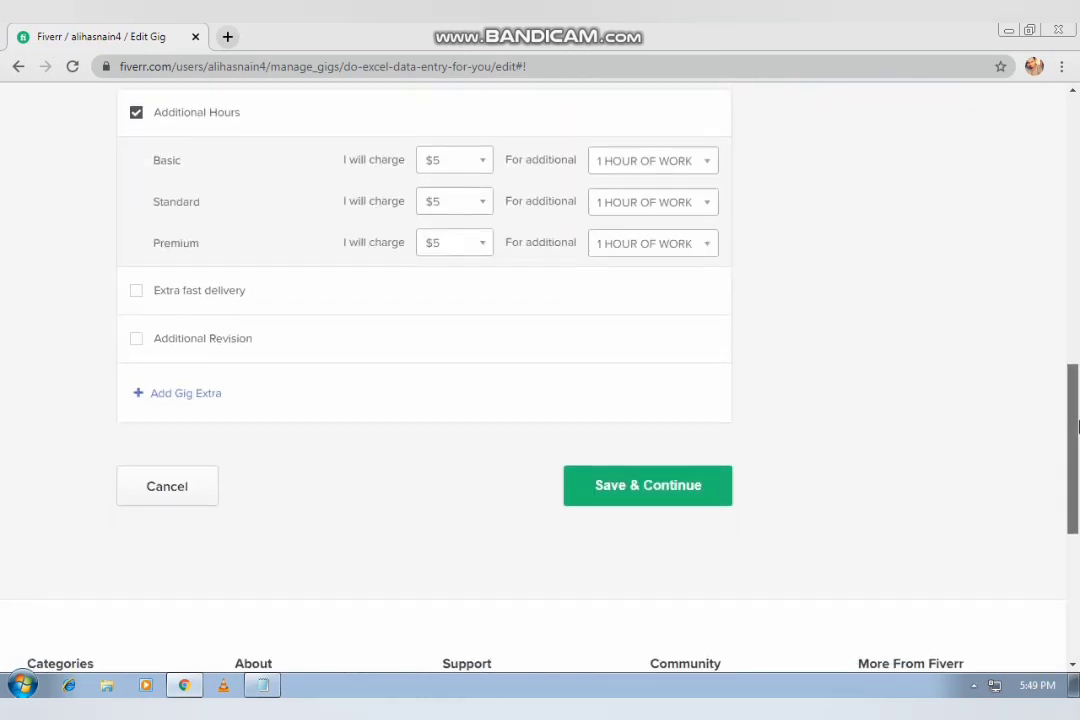
pyautogui.click(659, 486)
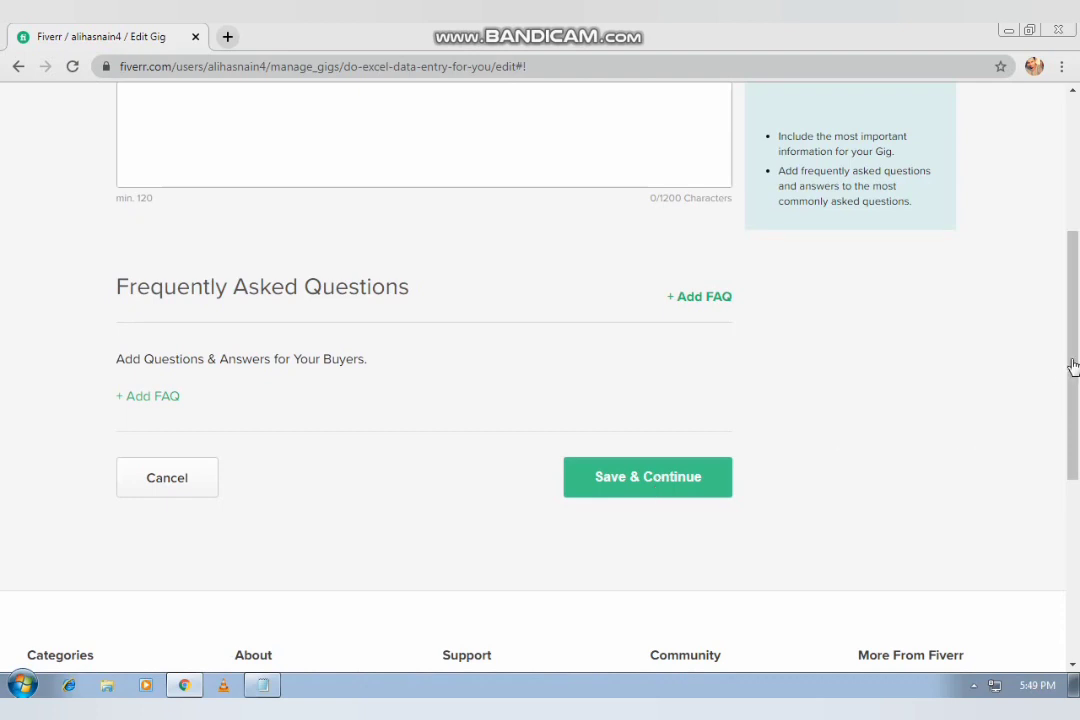
# - Copy the entire Gig Description text from Notepad and paste it into the gig's description on the Fiverr page
pyautogui.moveTo(1073, 365); pyautogui.dragTo(1073, 217)
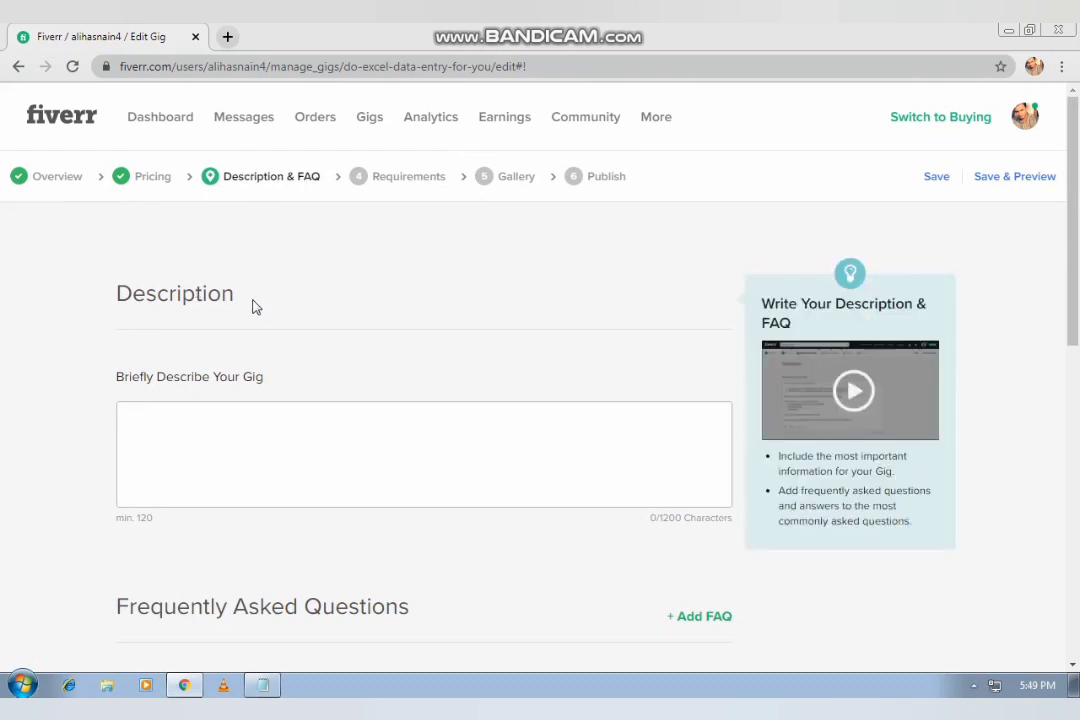
pyautogui.moveTo(135, 375)
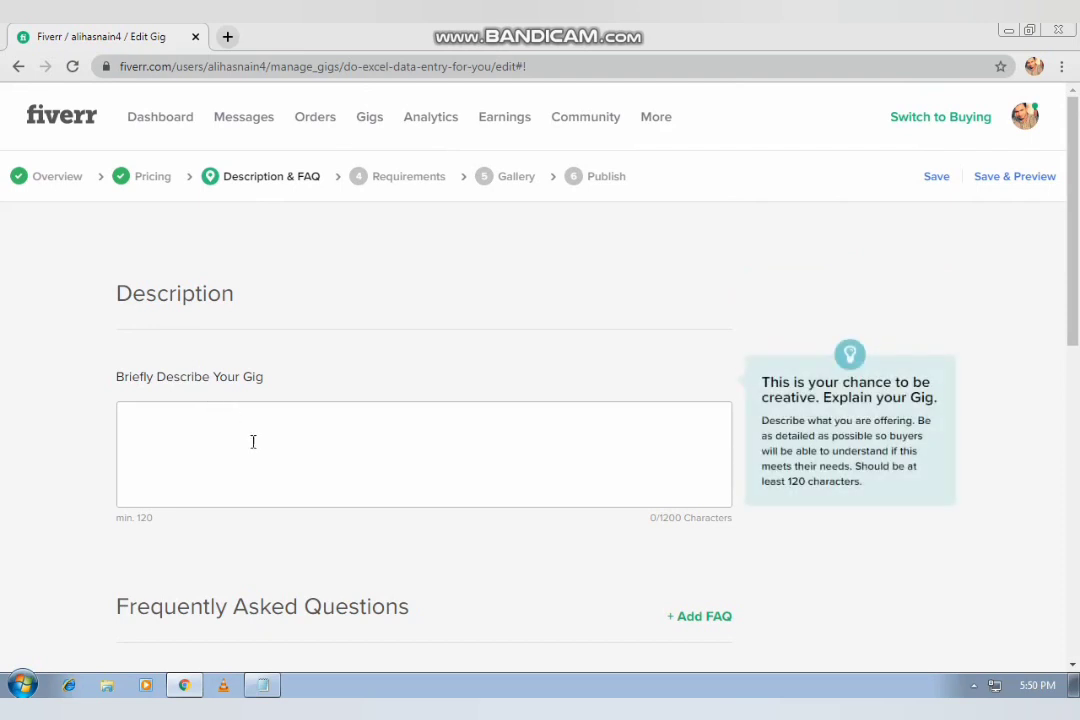
pyautogui.click(263, 685)
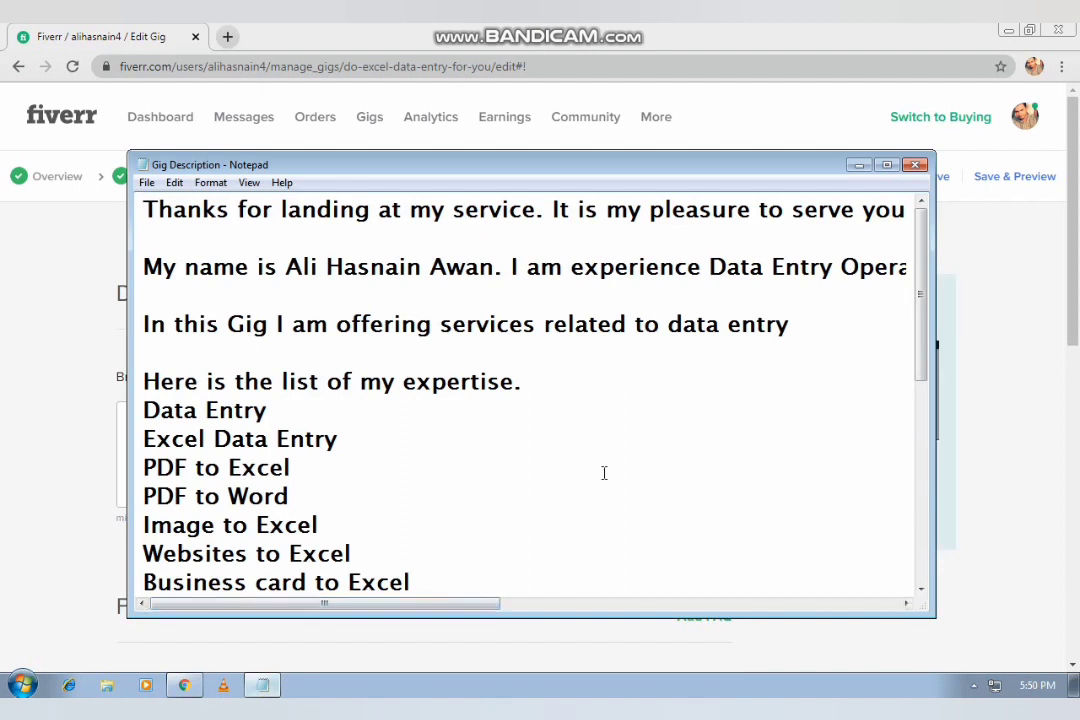
pyautogui.hotkey('ctrl', 'a')
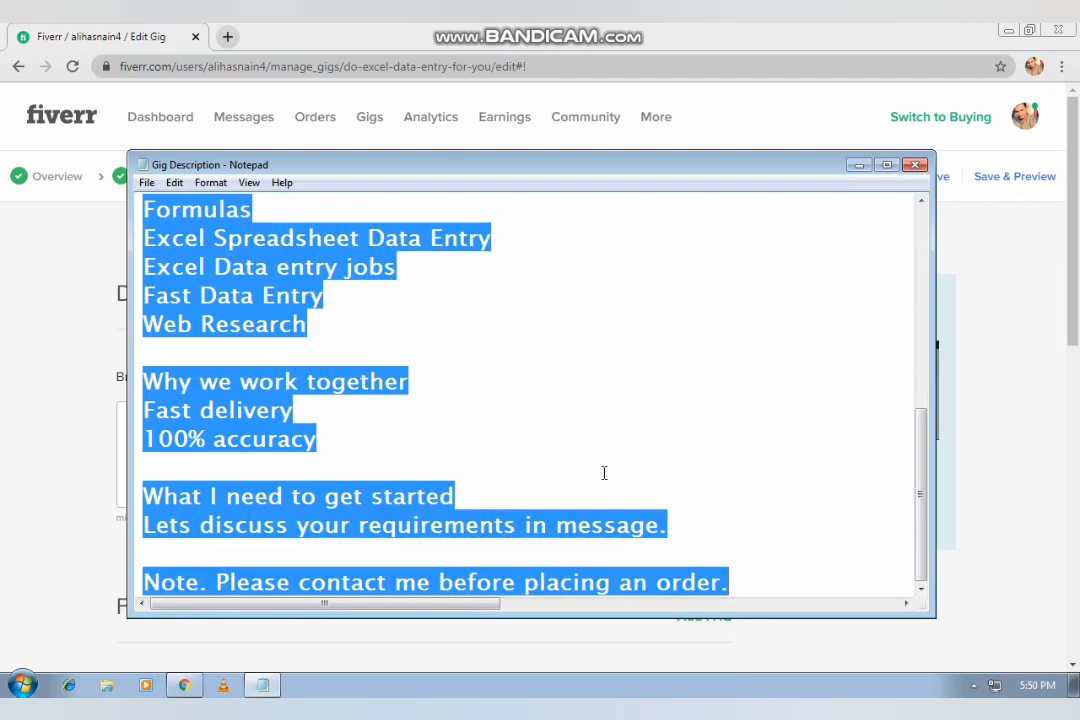
pyautogui.hotkey('alt', 'Tab')
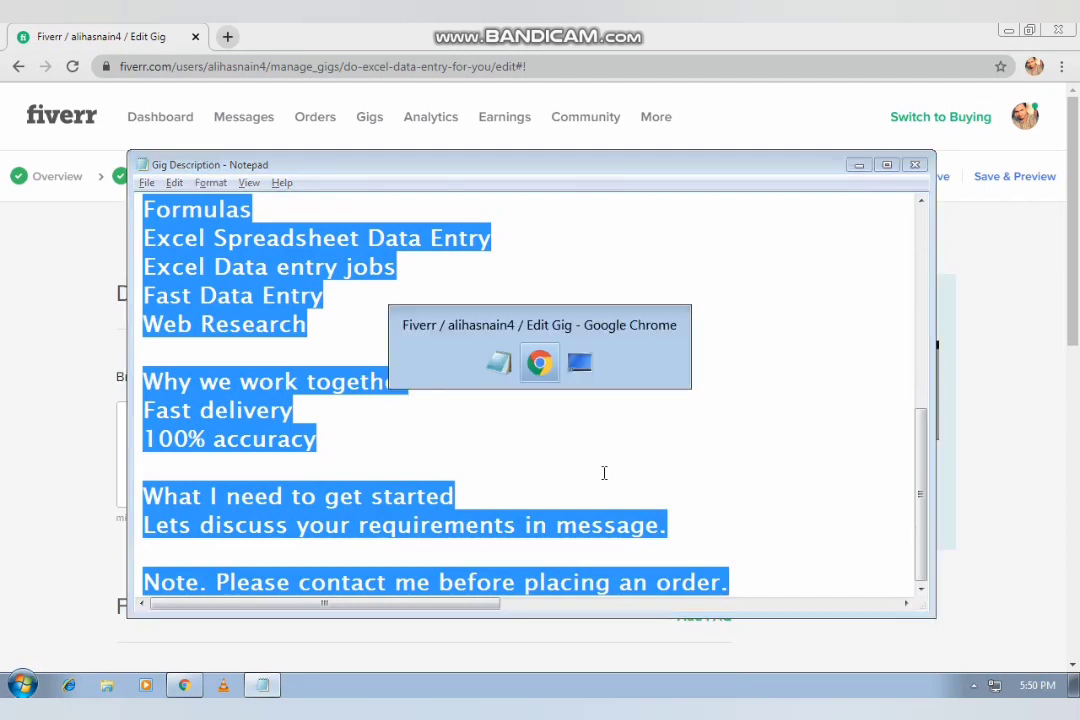
pyautogui.click(460, 458)
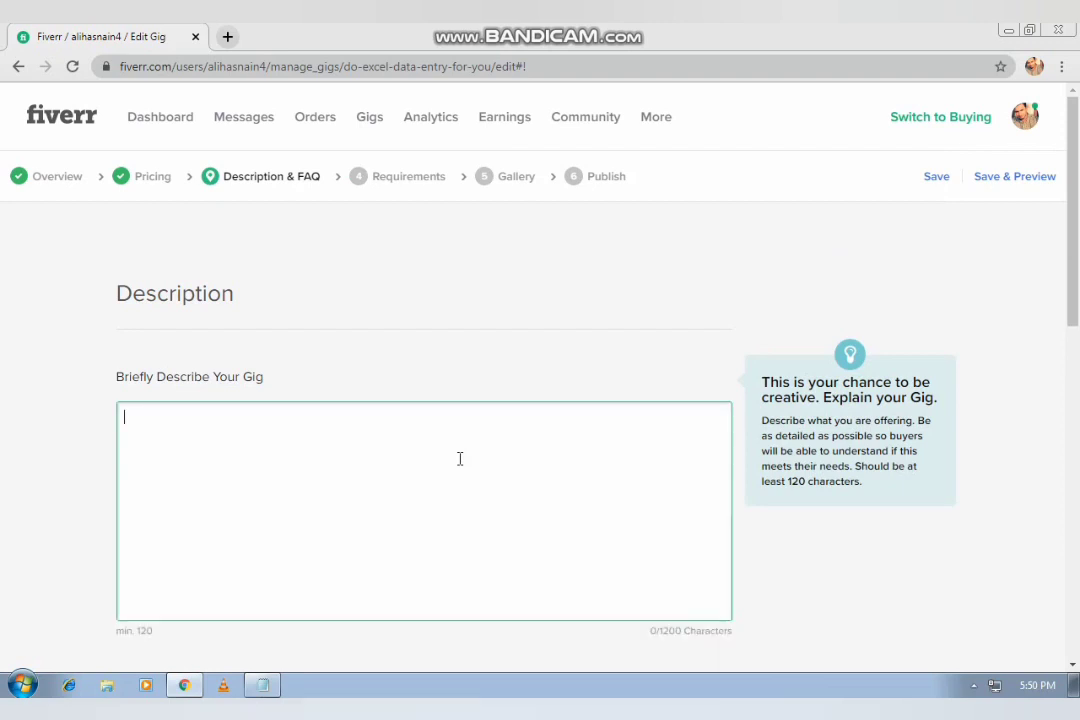
pyautogui.hotkey('ctrl', 'v')
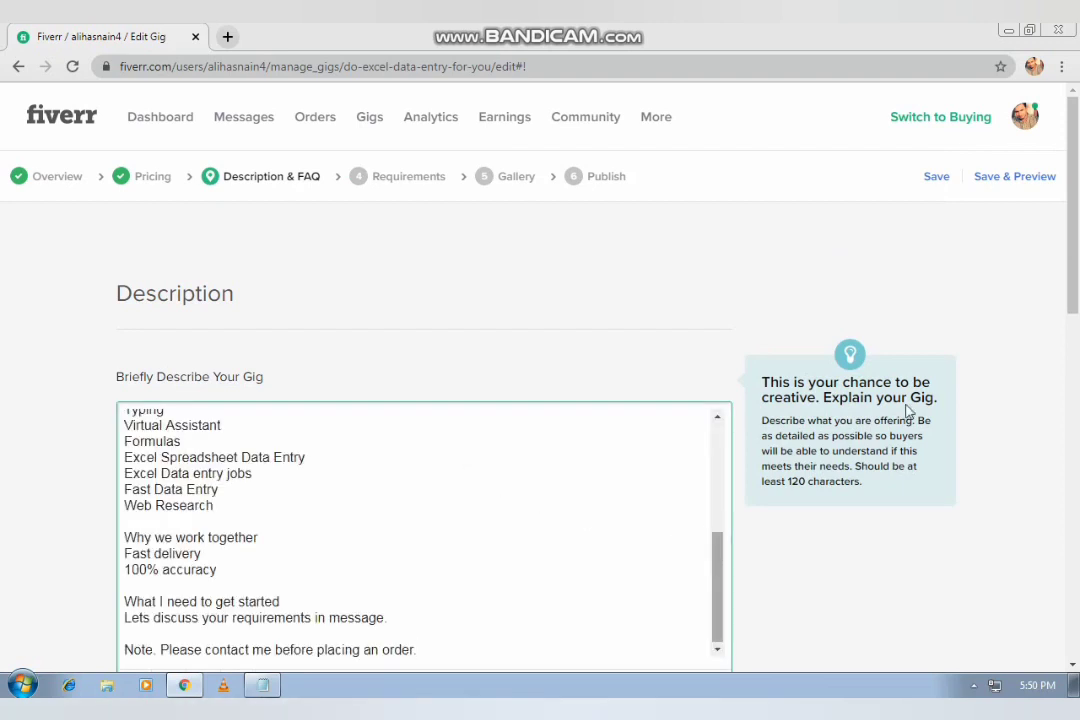
# - Save the gig description without adding any FAQ and continue to Requirements
pyautogui.moveTo(1078, 279); pyautogui.dragTo(1078, 353)
pyautogui.scroll(-3, 1078, 398)
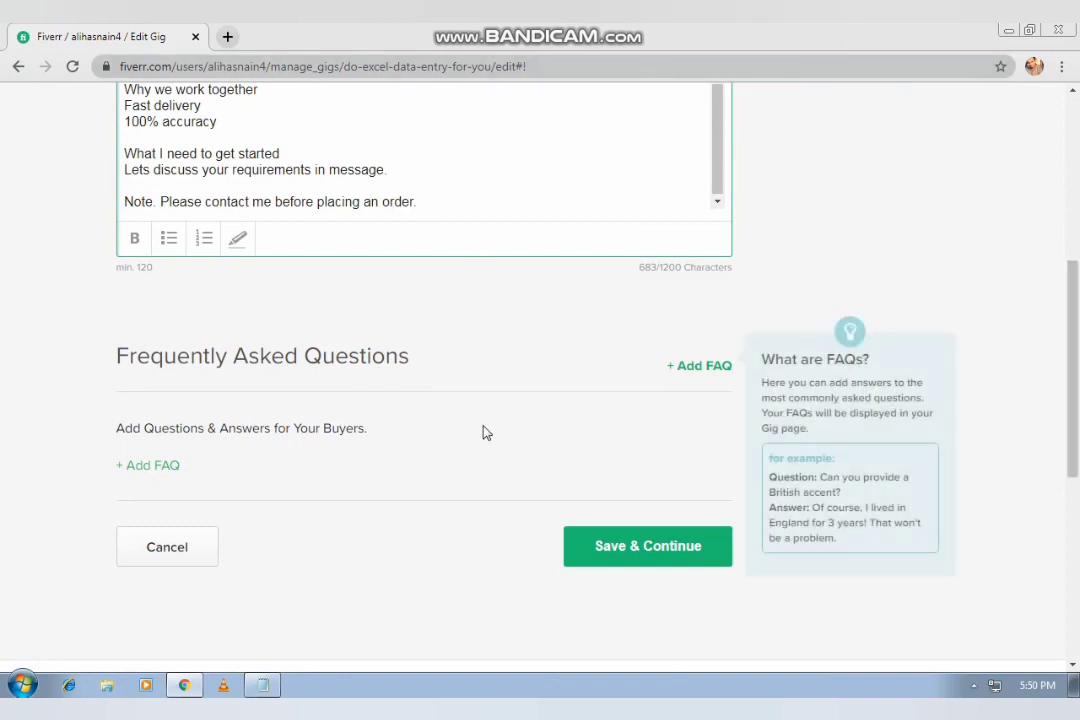
pyautogui.click(651, 563)
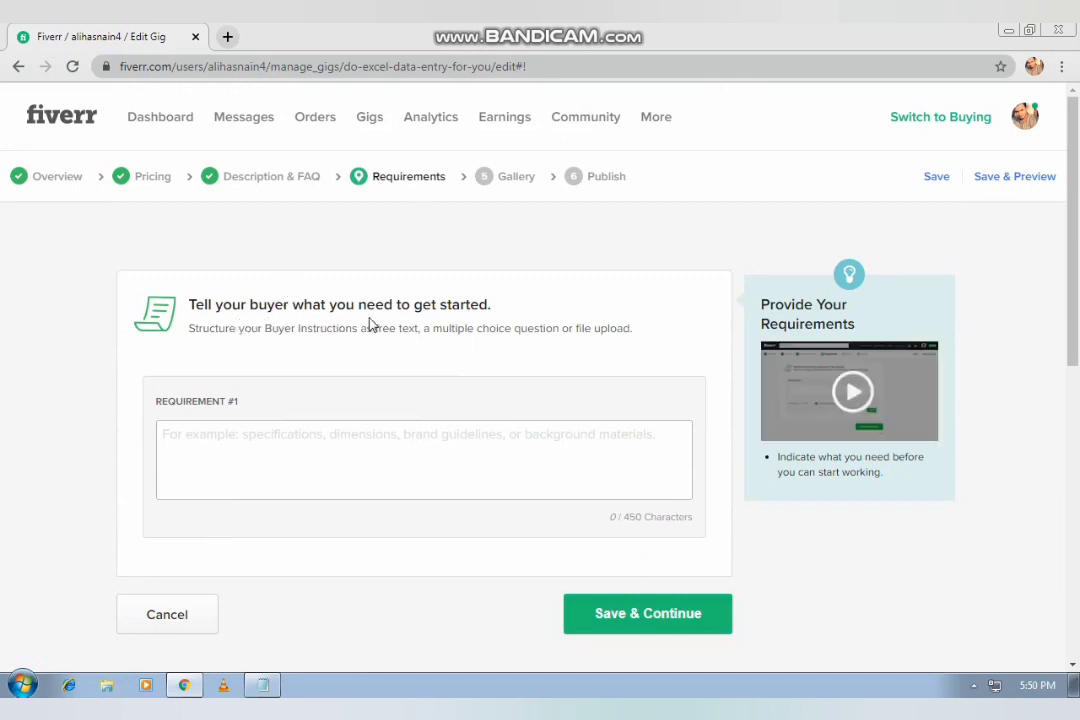
# - Add a mandatory free-text buyer requirement reading "Please Send me the total information about order"
pyautogui.click(282, 459)
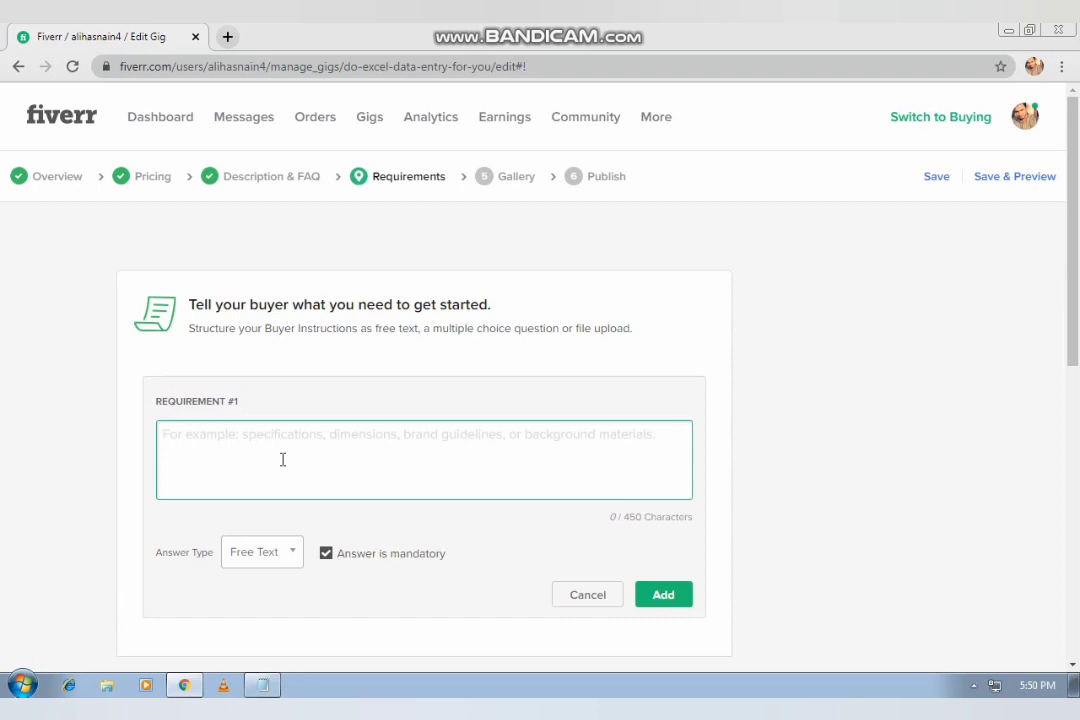
pyautogui.write('Plea')
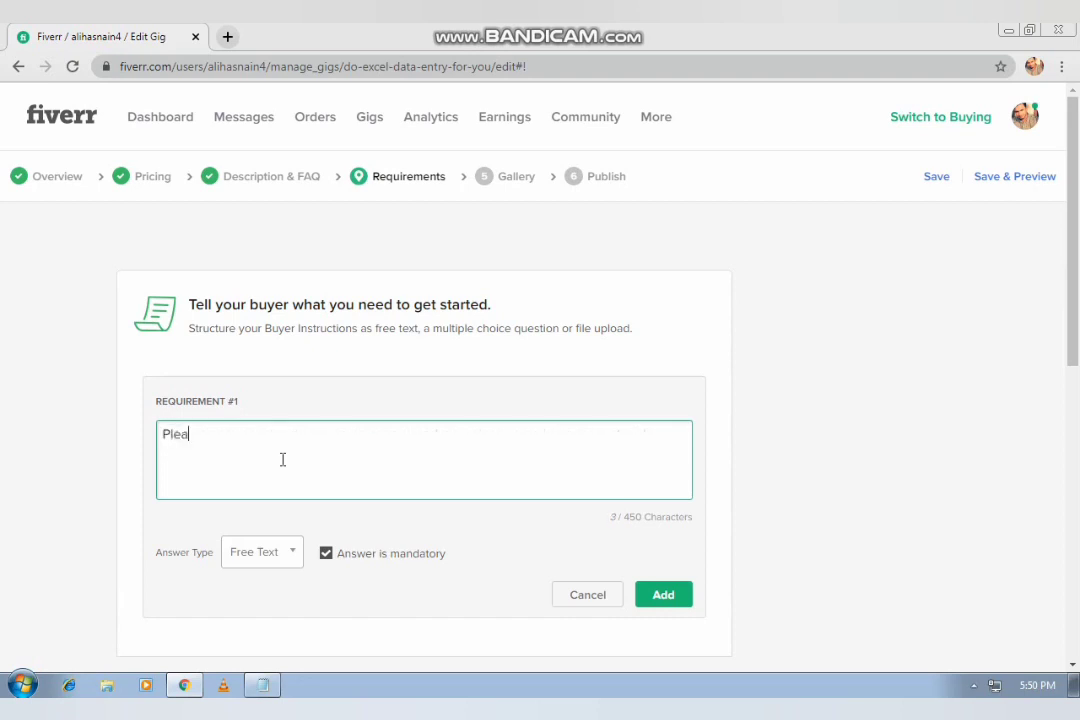
pyautogui.write('se Send me the total infor')
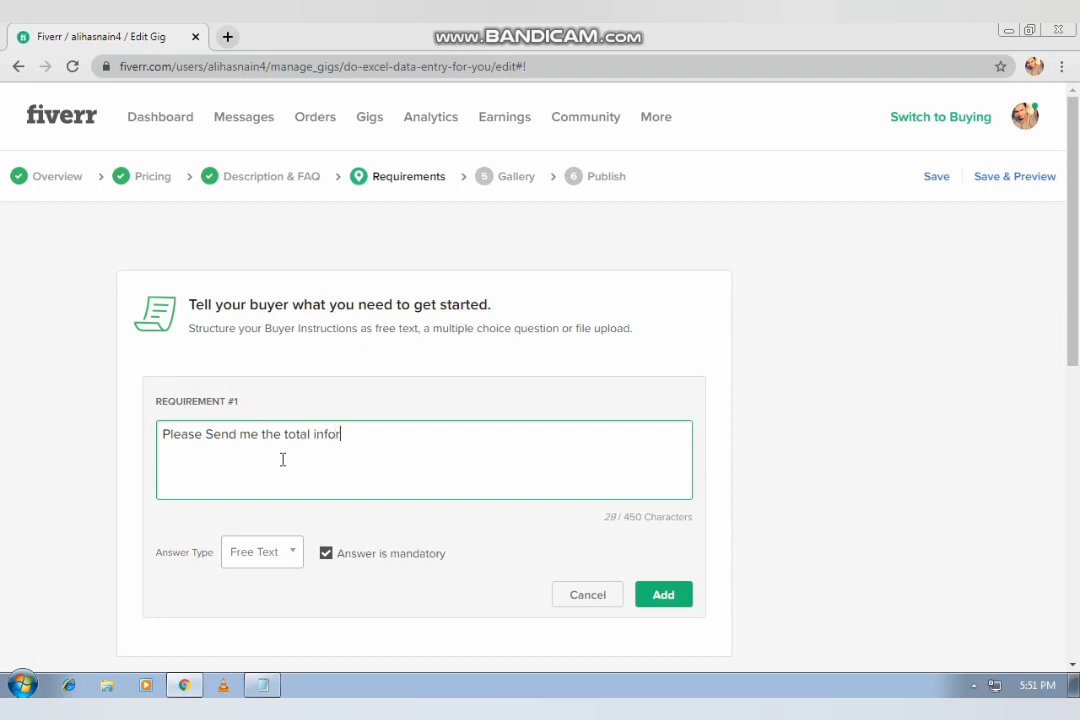
pyautogui.write('mation abo')
pyautogui.write('ut ')
pyautogui.write(' out ')
pyautogui.write('order')
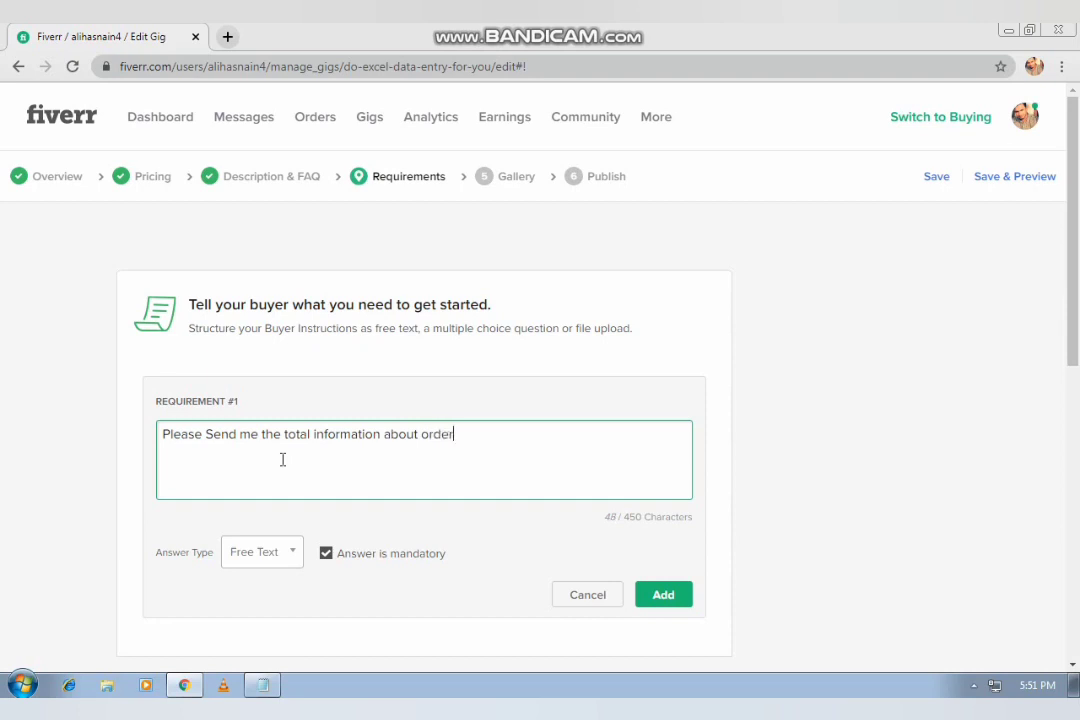
pyautogui.click(663, 596)
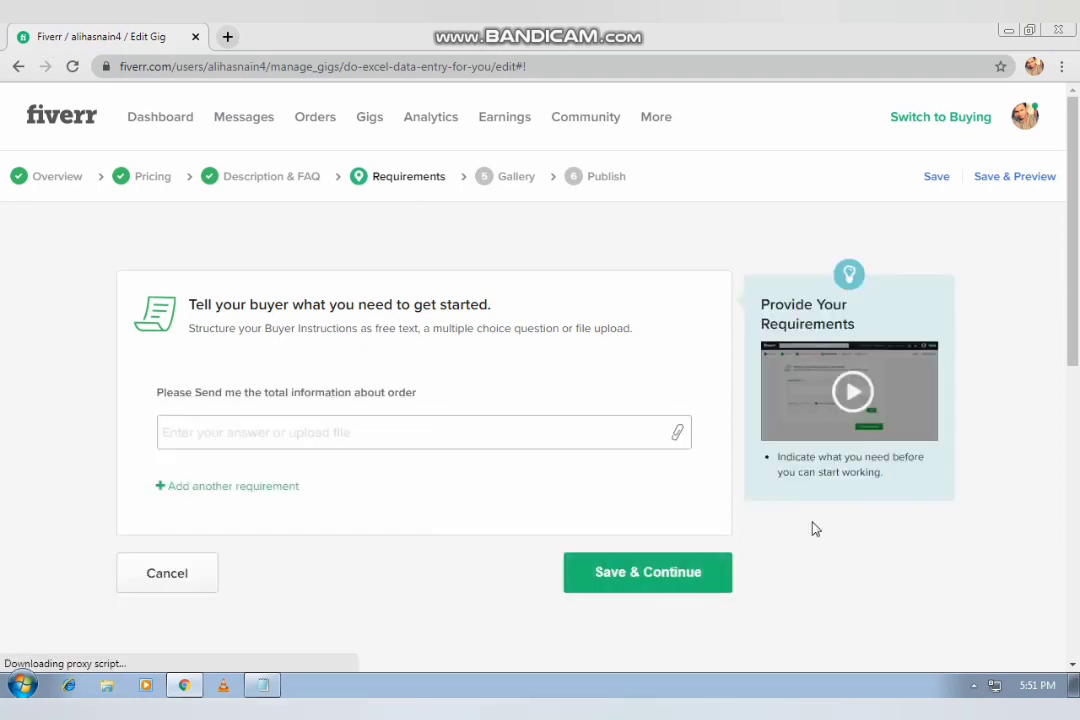
# - Save the buyer requirements and continue to the Gallery stage
pyautogui.moveTo(190, 407)
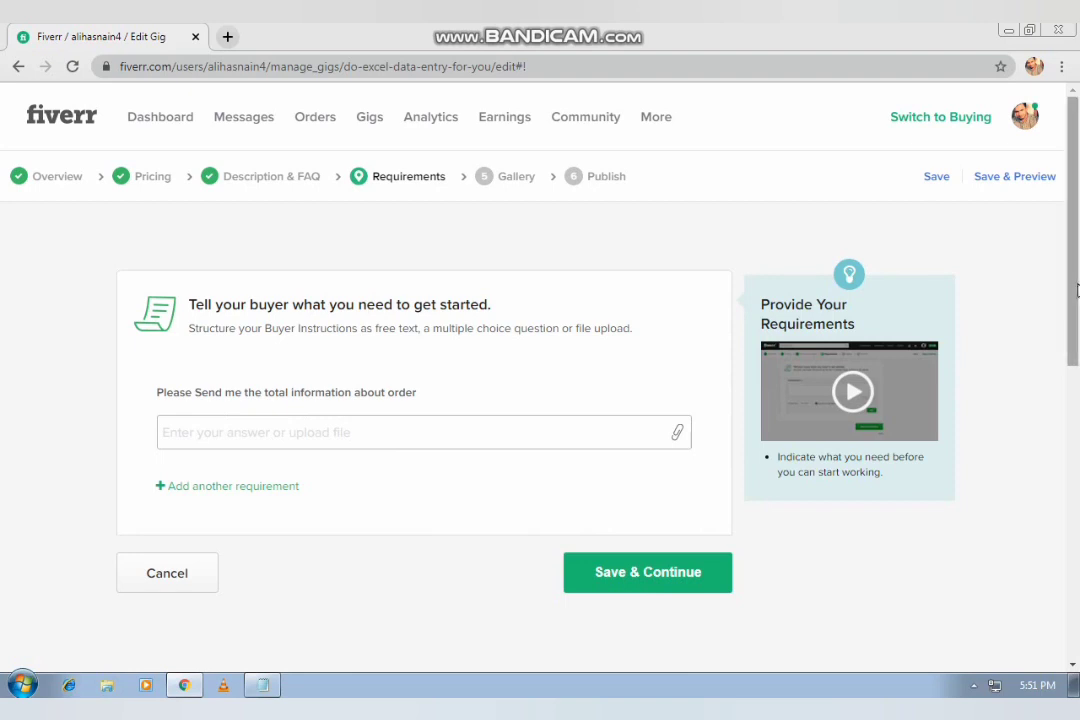
pyautogui.moveTo(1077, 290); pyautogui.dragTo(1074, 317)
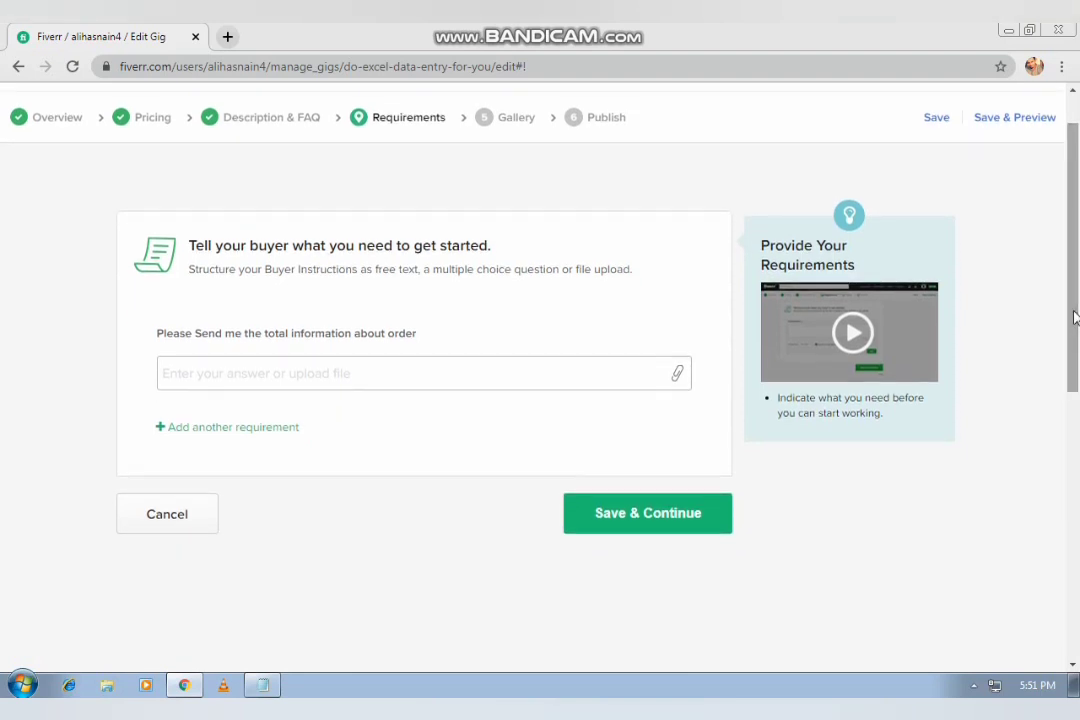
pyautogui.click(621, 527)
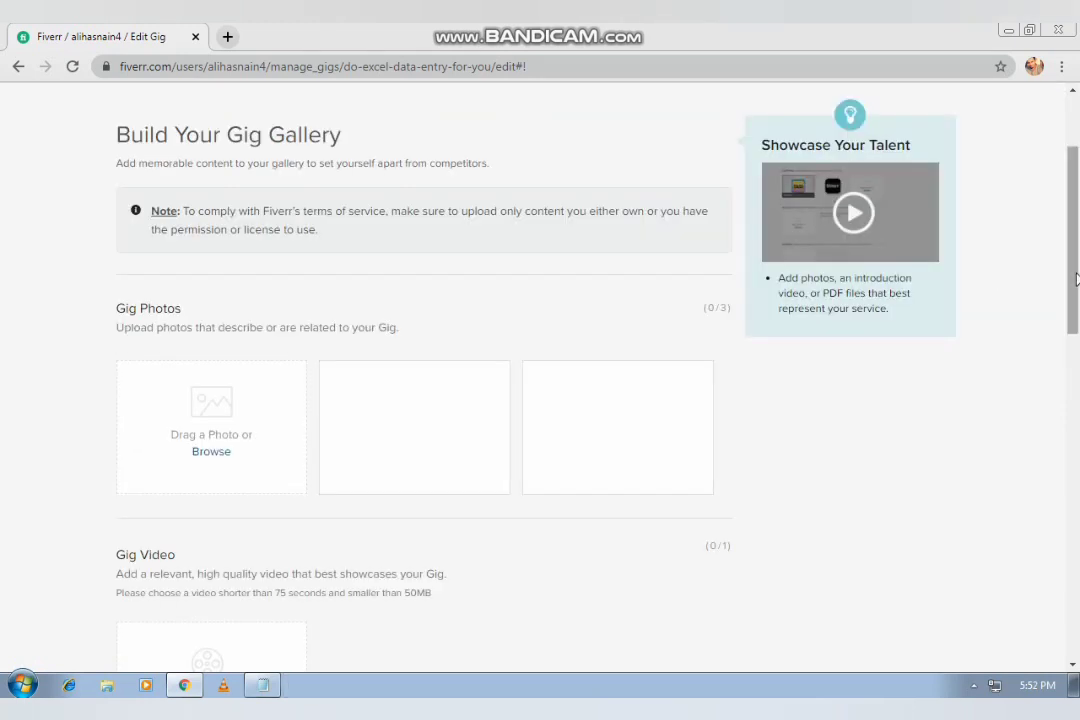
# - Upload the Excel Sheet 1 screenshot from Downloads as the first gig photo
pyautogui.moveTo(1076, 278); pyautogui.dragTo(1076, 222)
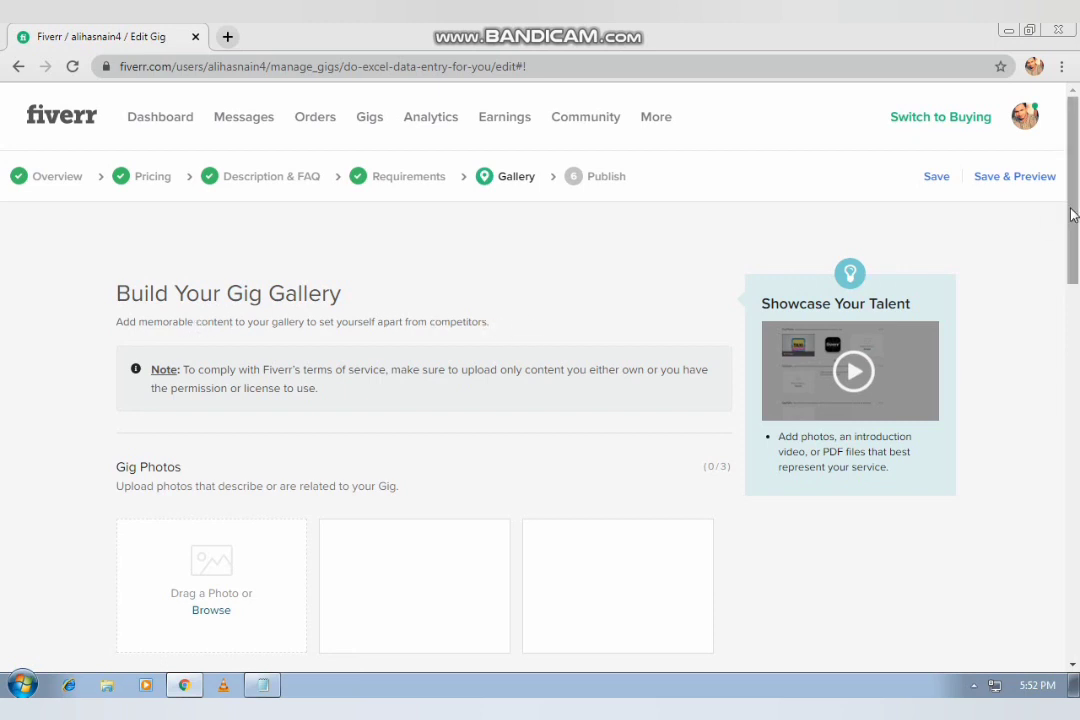
pyautogui.scroll(-1, 1072, 214)
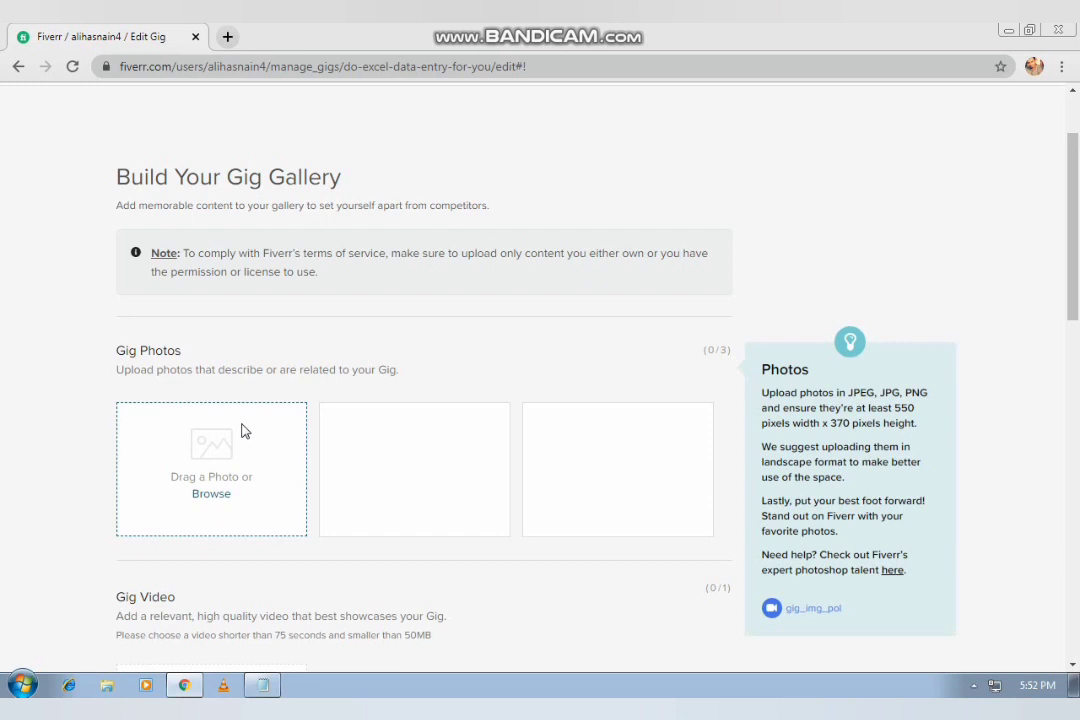
pyautogui.click(211, 494)
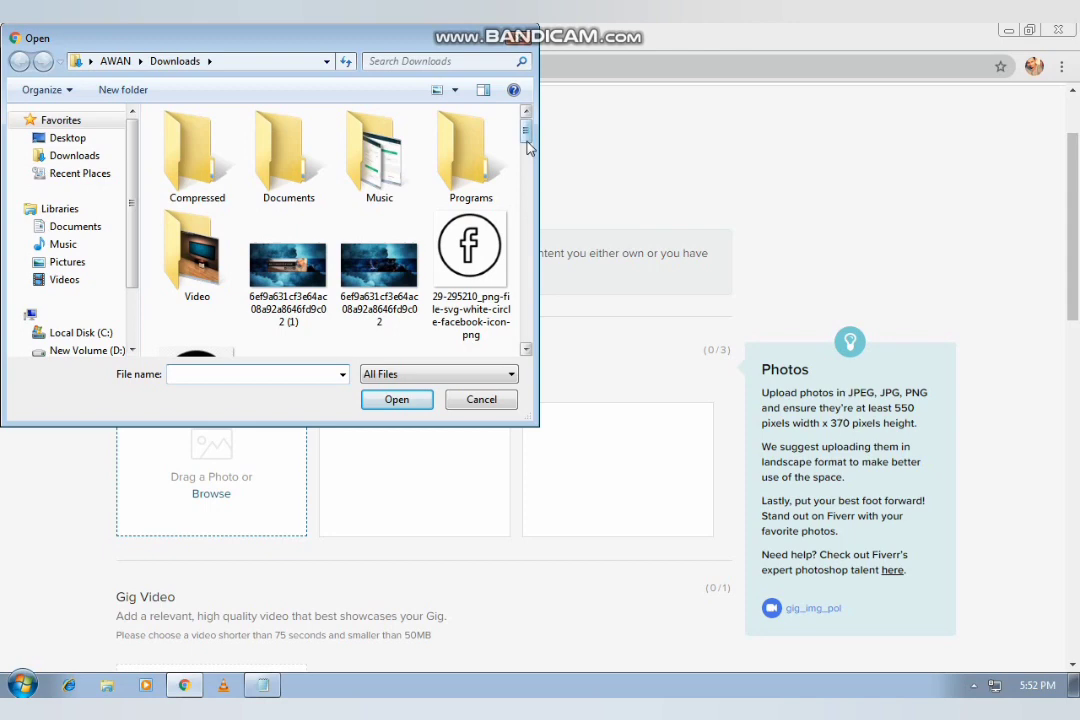
pyautogui.moveTo(527, 145); pyautogui.dragTo(535, 238)
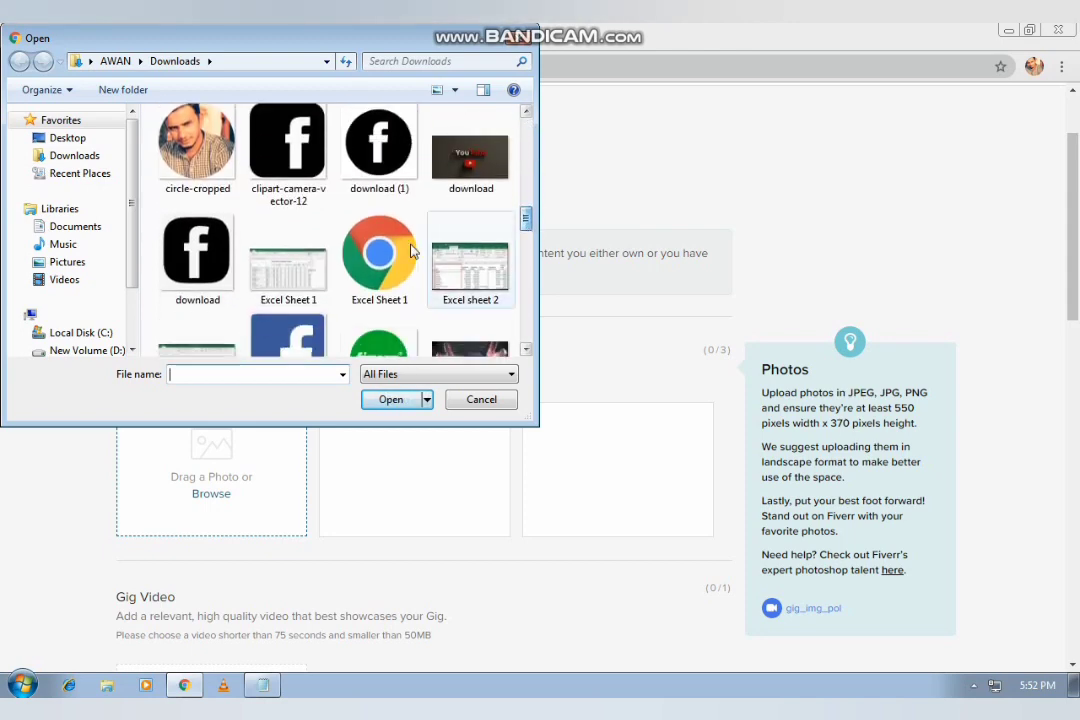
pyautogui.click(322, 272)
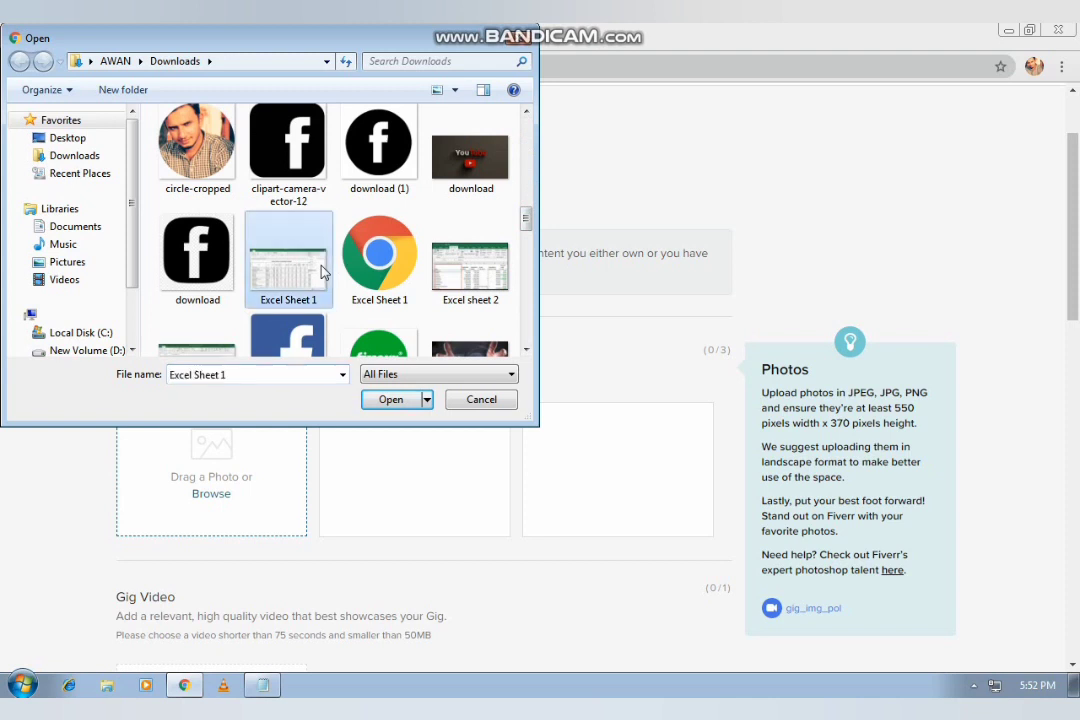
pyautogui.click(389, 399)
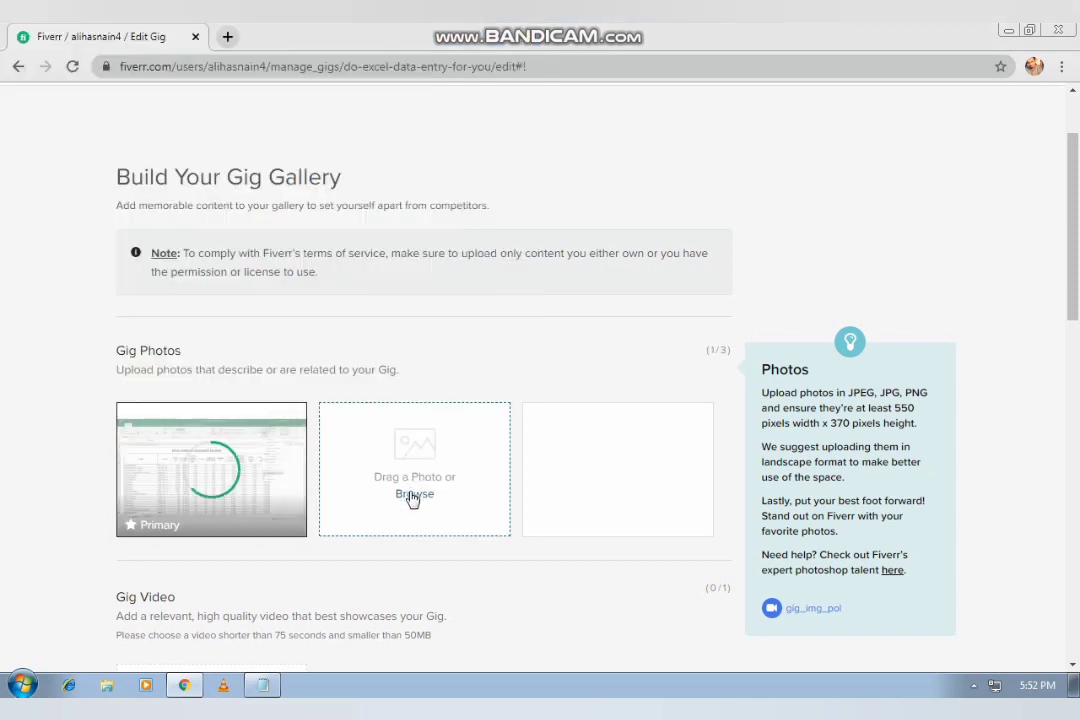
# - Upload the Excel sheet 2 image from Downloads as the second gig photo
pyautogui.click(412, 494)
pyautogui.click(528, 135)
pyautogui.moveTo(528, 135); pyautogui.dragTo(528, 220)
pyautogui.click(486, 258)
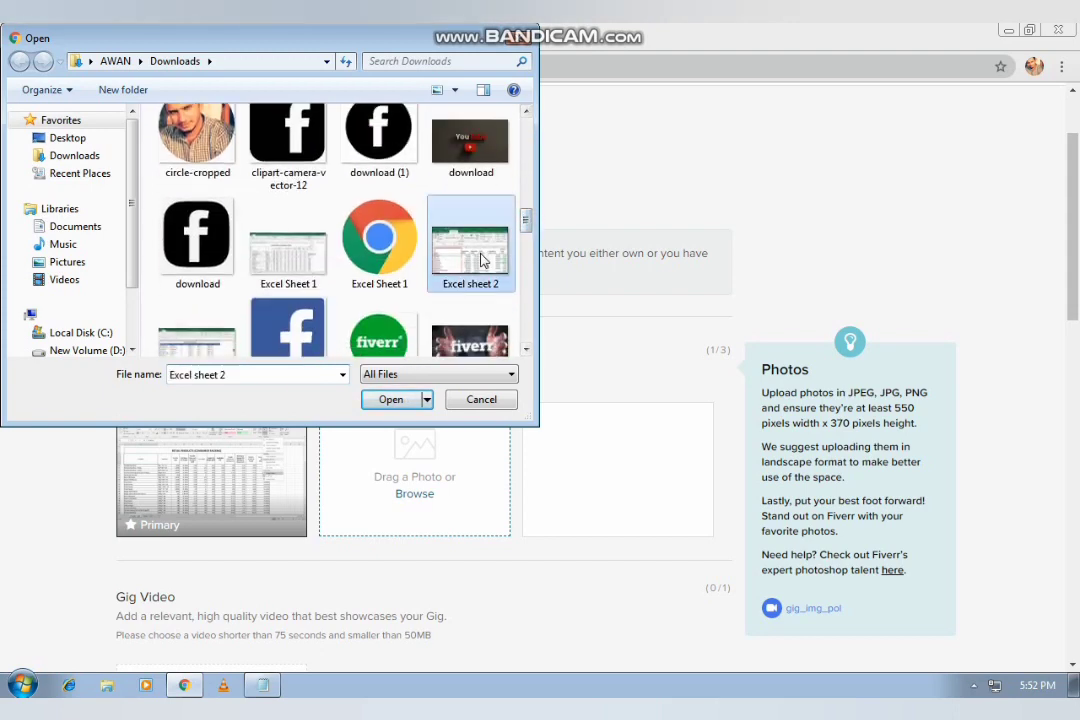
pyautogui.click(392, 400)
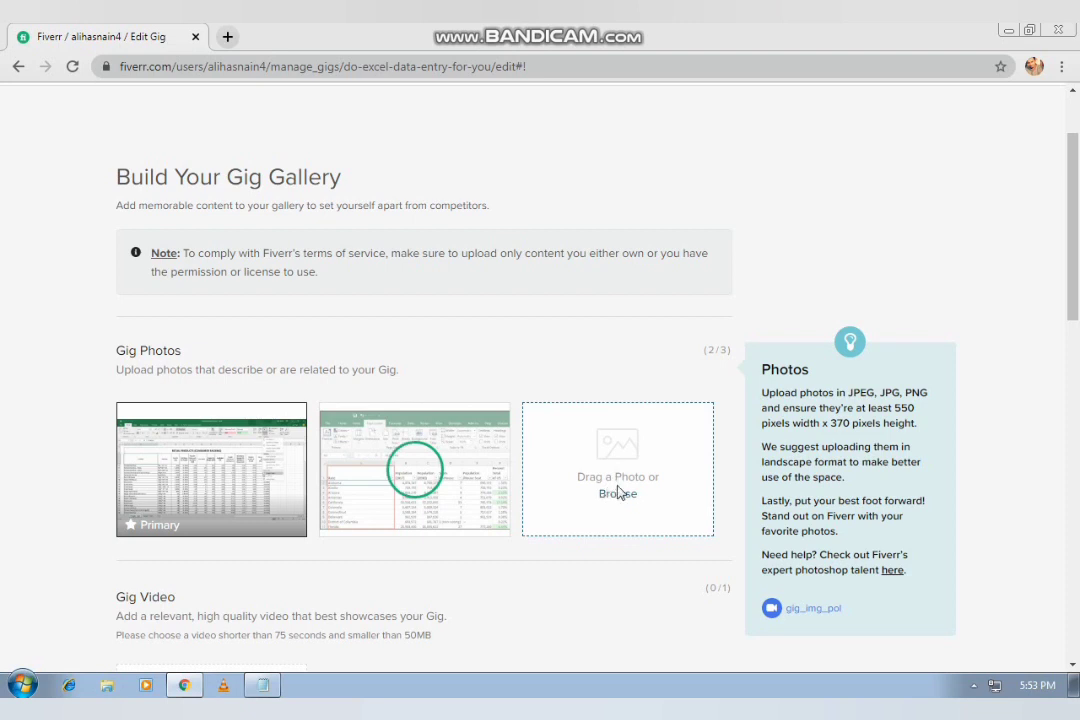
# - Upload the Excel Sheet 3 image from Downloads as the third gig photo
pyautogui.click(618, 494)
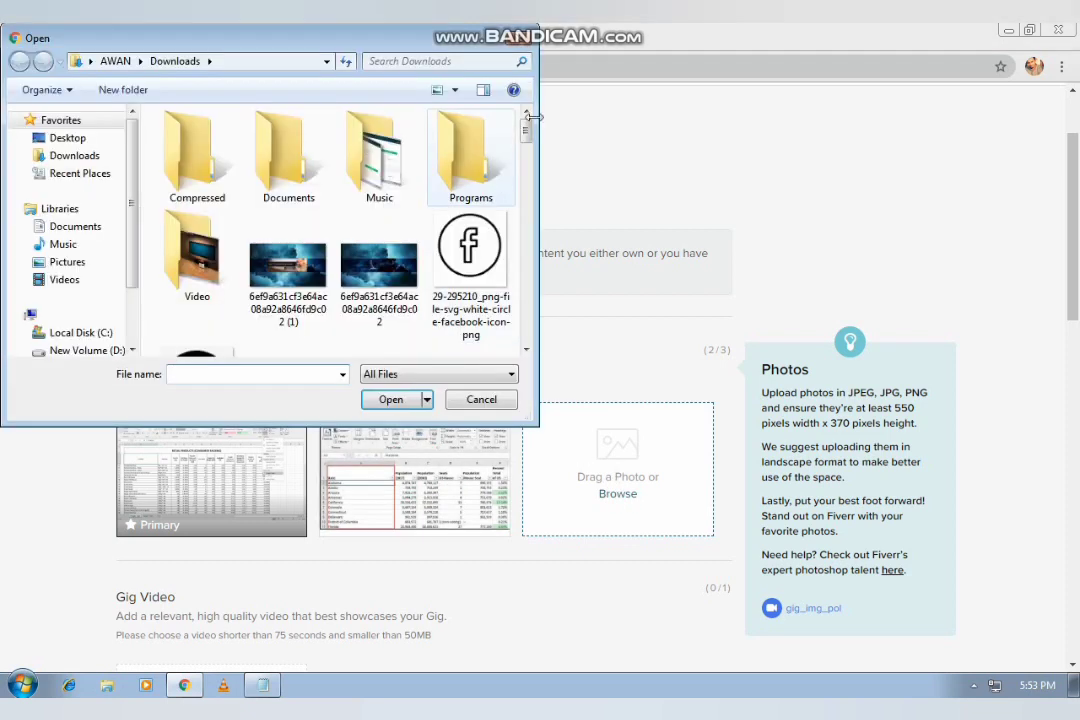
pyautogui.moveTo(527, 136); pyautogui.dragTo(533, 200)
pyautogui.scroll(-5, 533, 200)
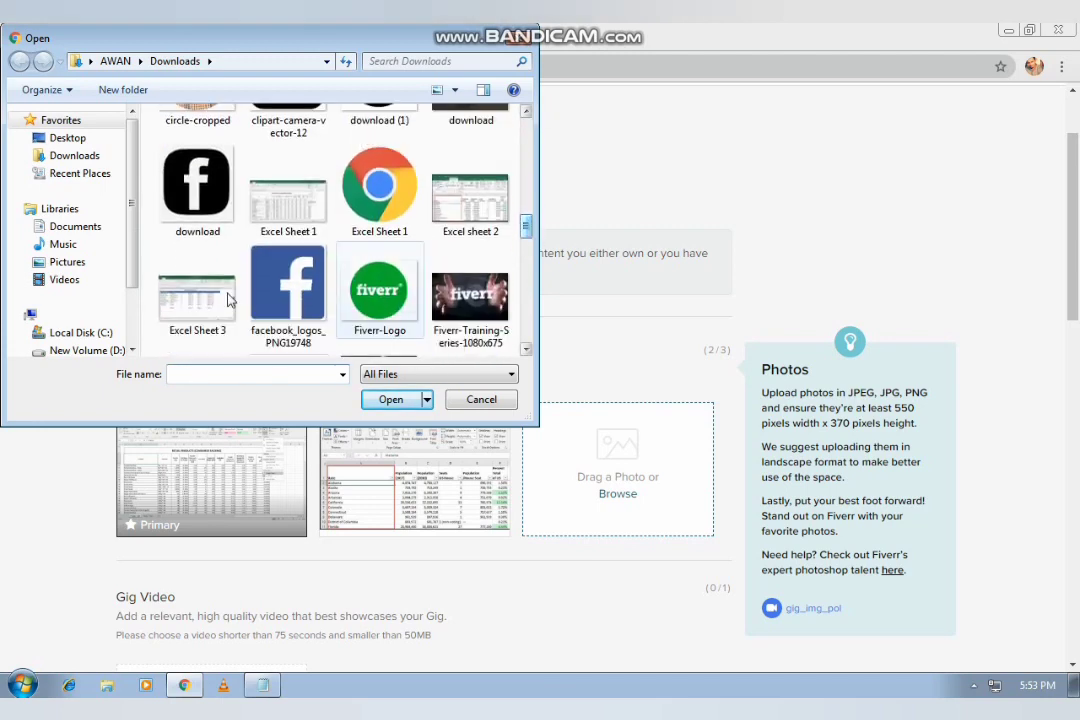
pyautogui.click(195, 290)
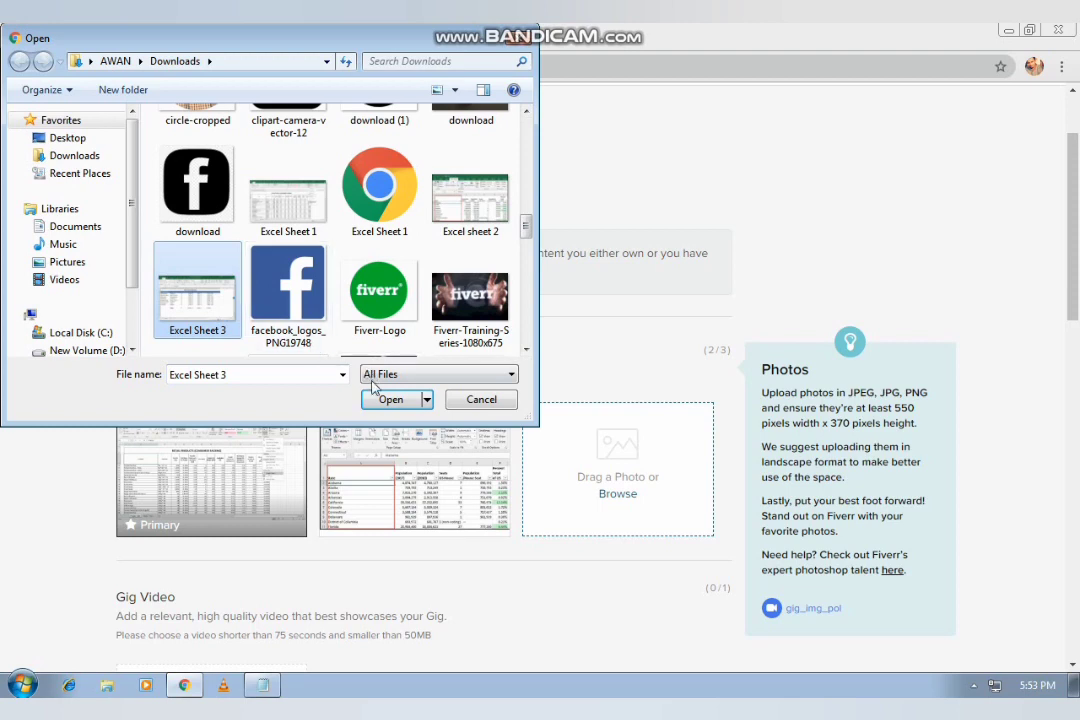
pyautogui.click(388, 400)
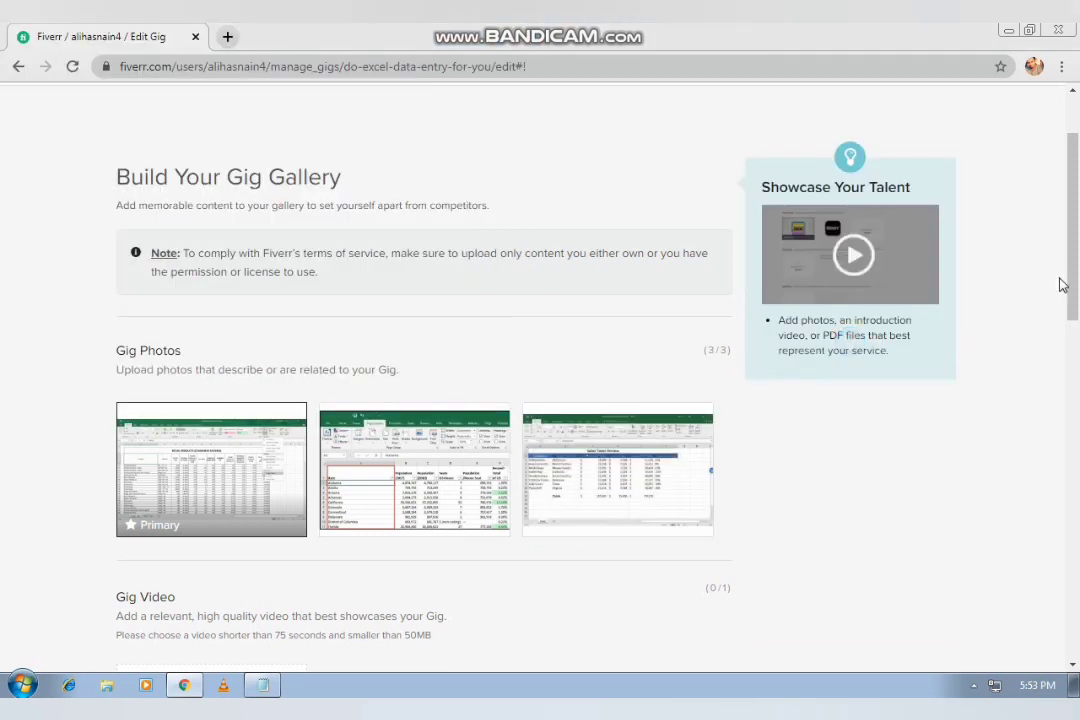
# - Leave the gig video and PDFs empty, and save the gallery to continue to Publish
pyautogui.moveTo(1076, 289); pyautogui.dragTo(1076, 427)
pyautogui.moveTo(277, 311)
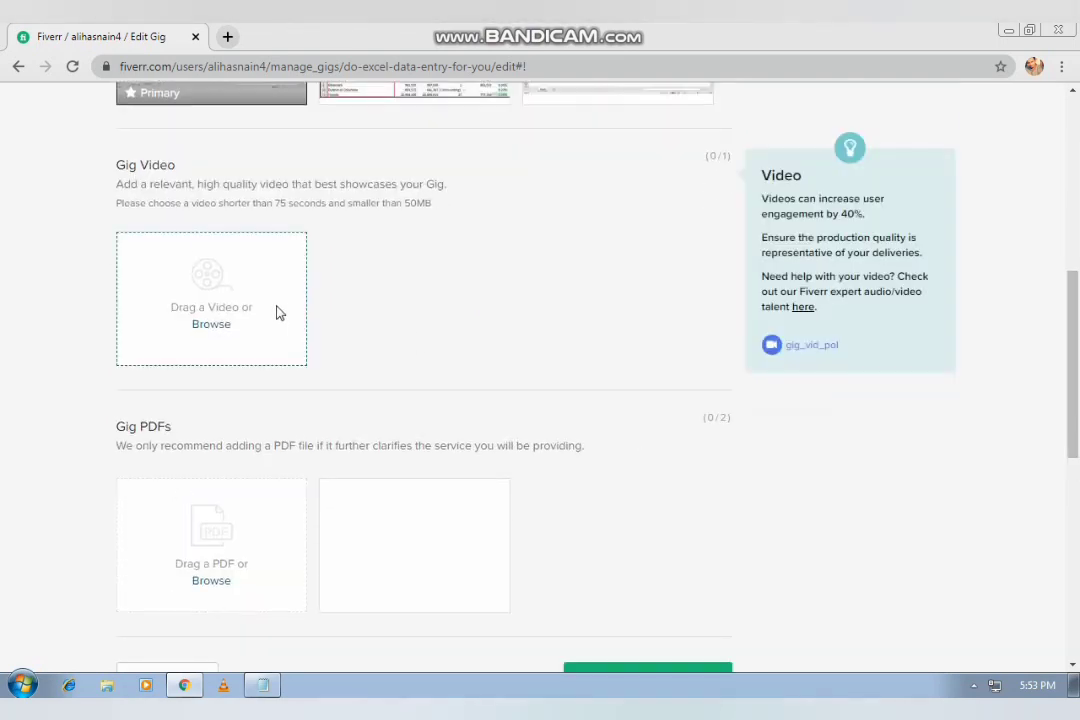
pyautogui.moveTo(542, 422)
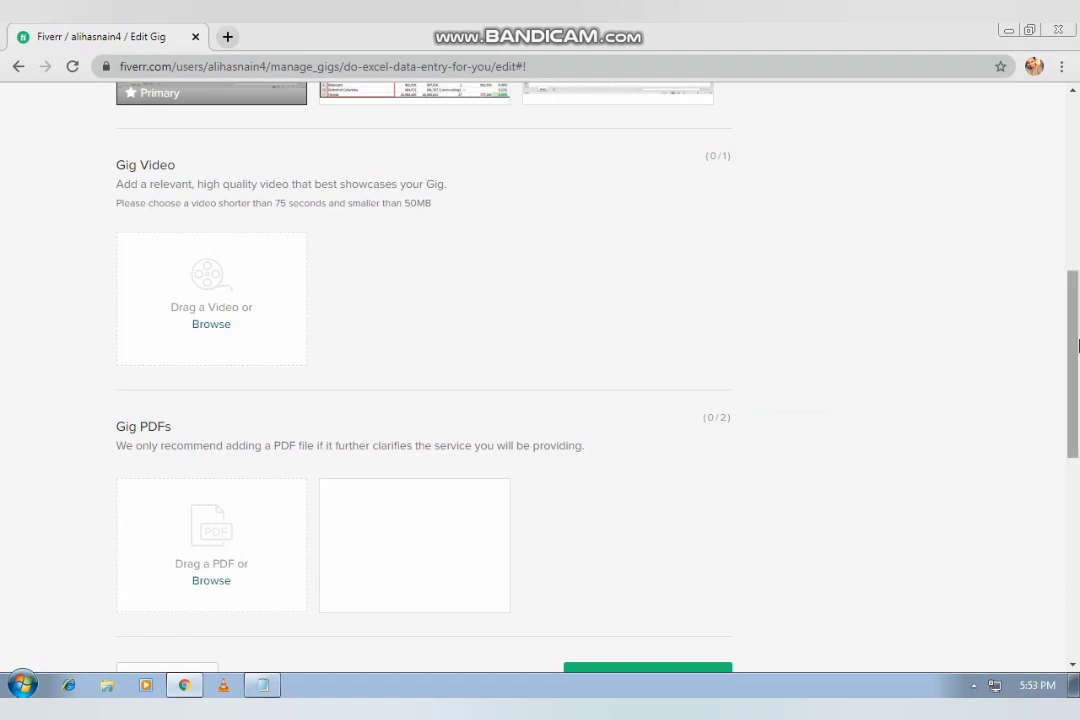
pyautogui.scroll(-2, 1075, 345)
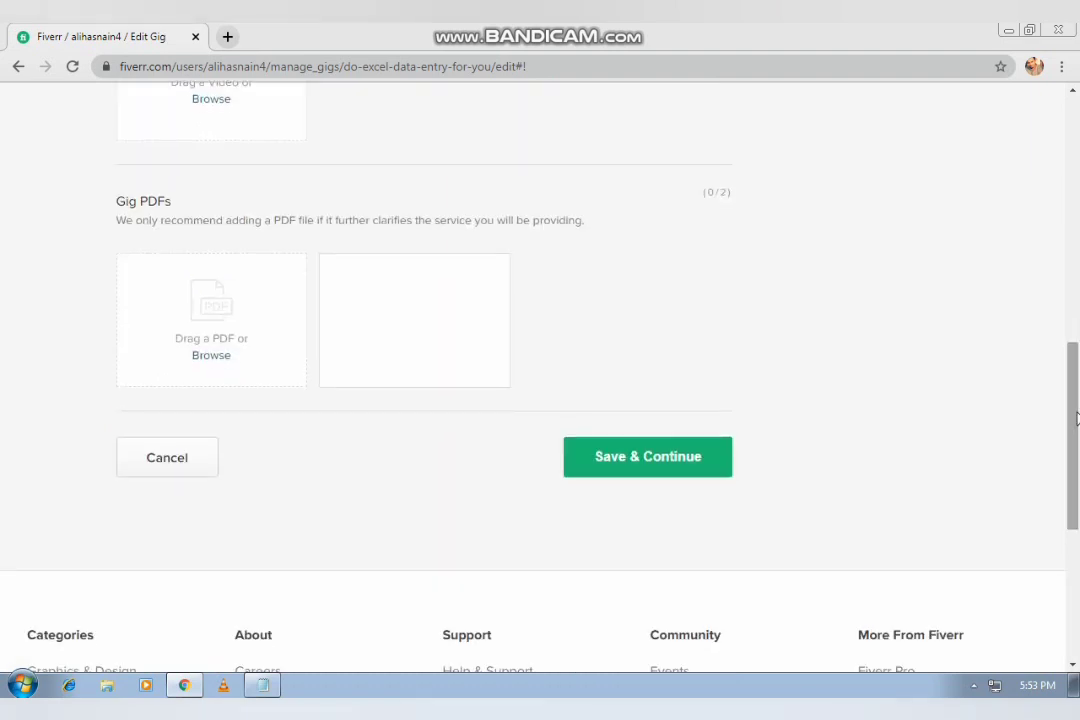
pyautogui.click(694, 469)
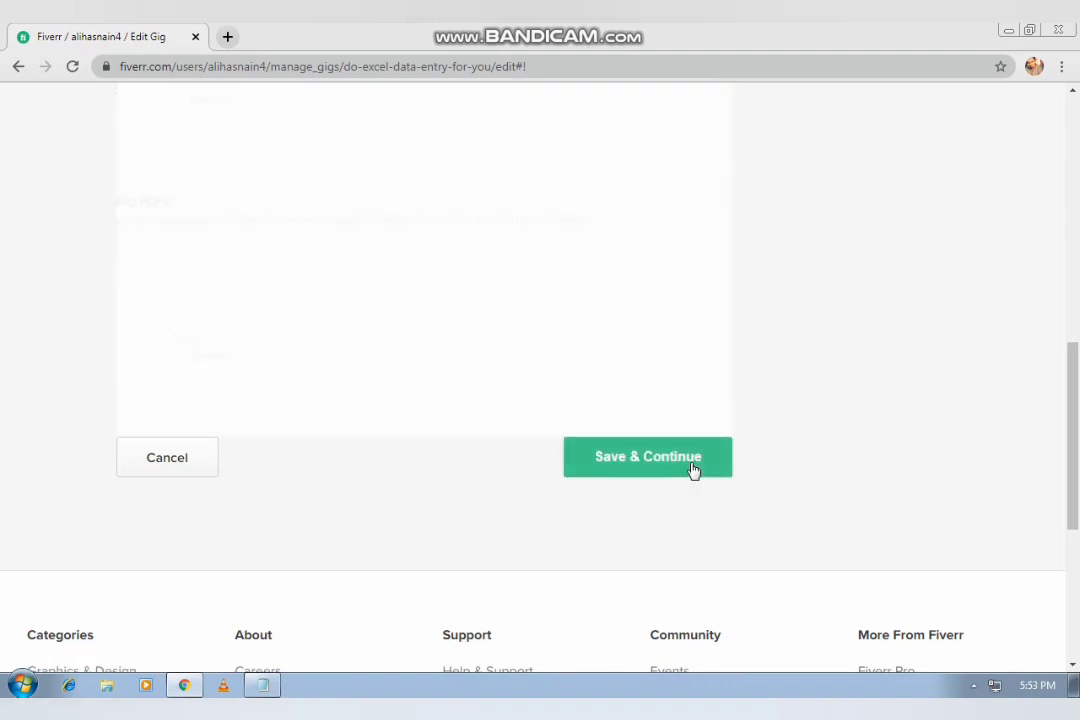
pyautogui.click(693, 468)
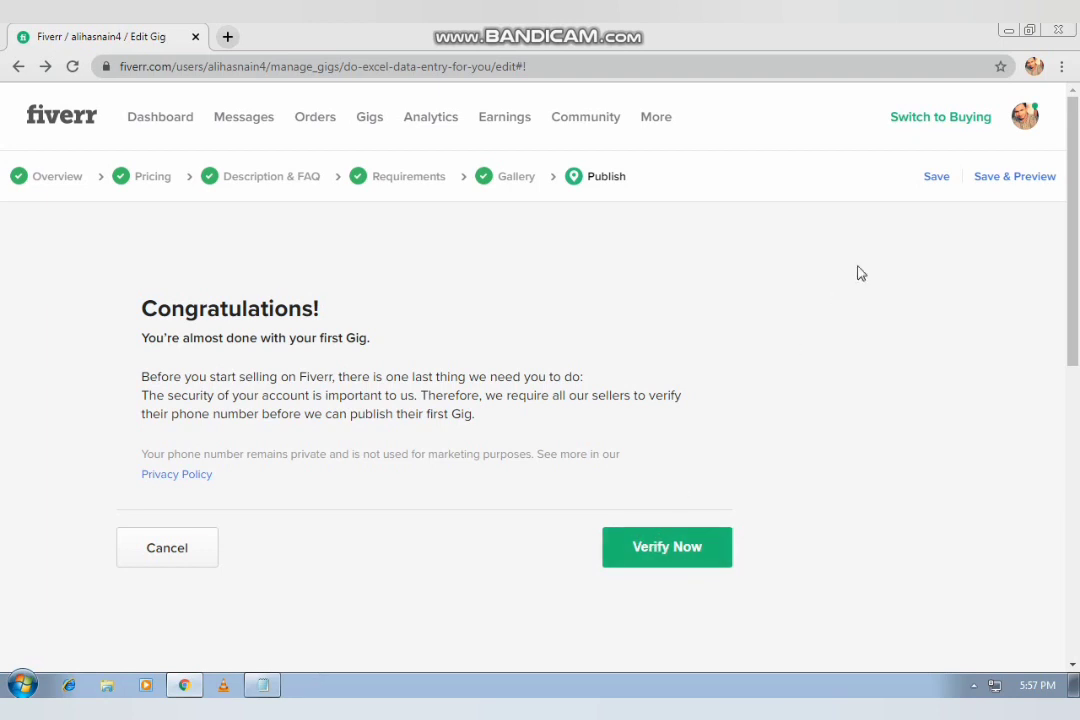
# - Open the seller profile and check the Excel data entry gig among the drafts
pyautogui.click(1027, 120)
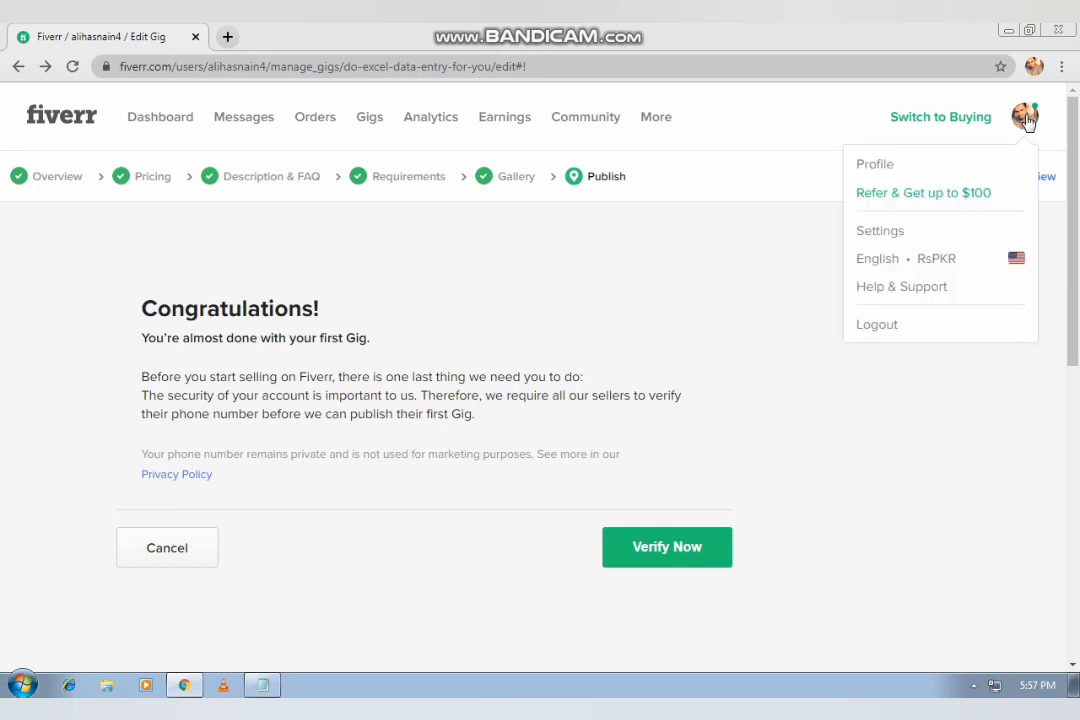
pyautogui.click(964, 168)
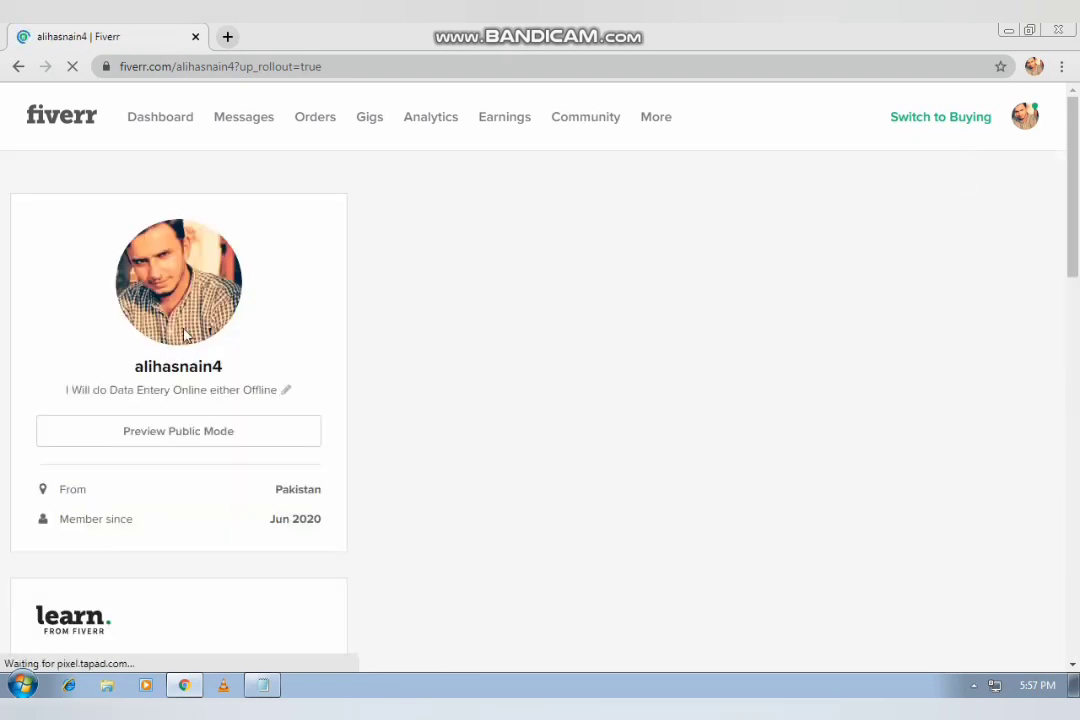
pyautogui.moveTo(184, 336)
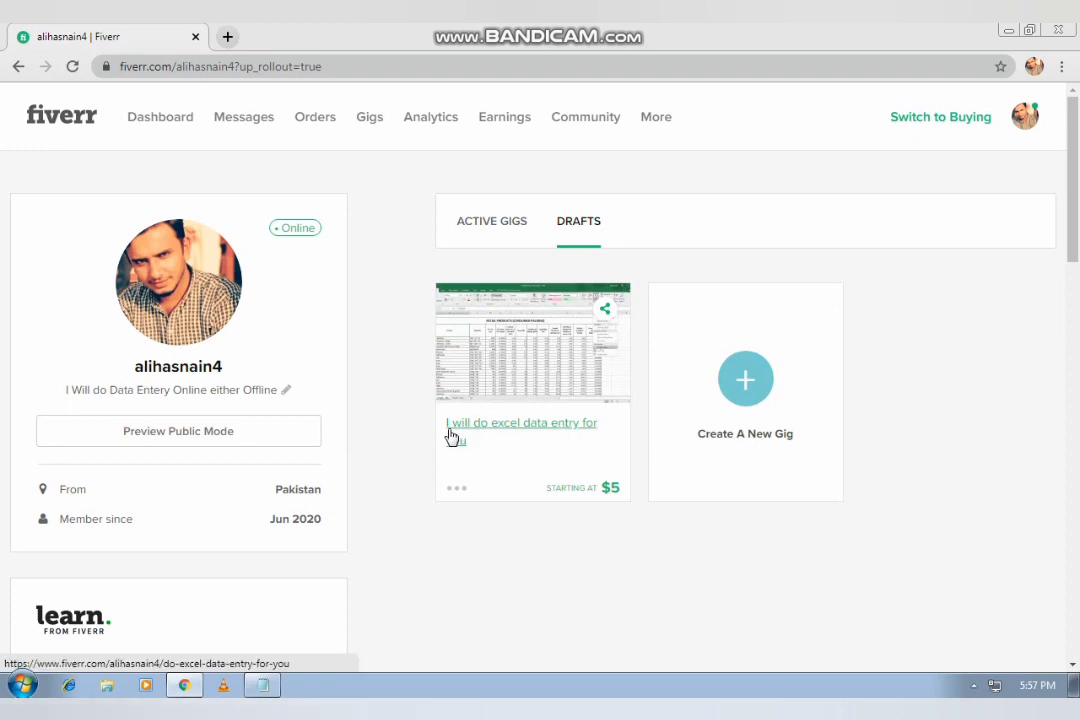
pyautogui.click(512, 436)
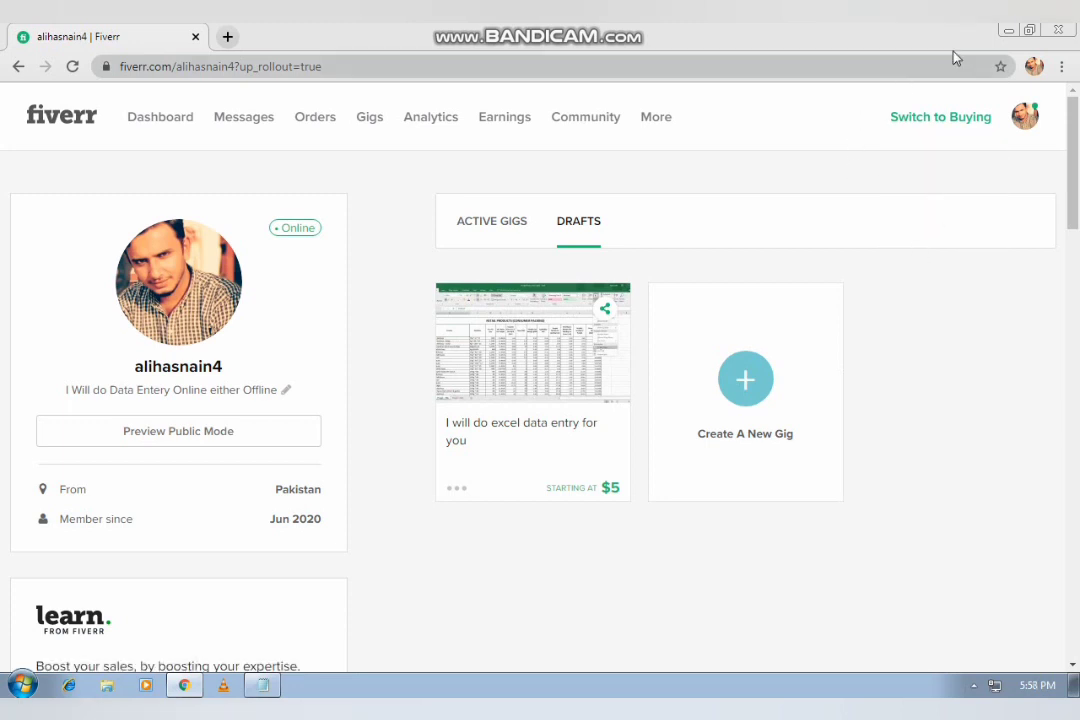
# - Minimize the browser and the Notepad window to return to the desktop
pyautogui.click(1008, 35)
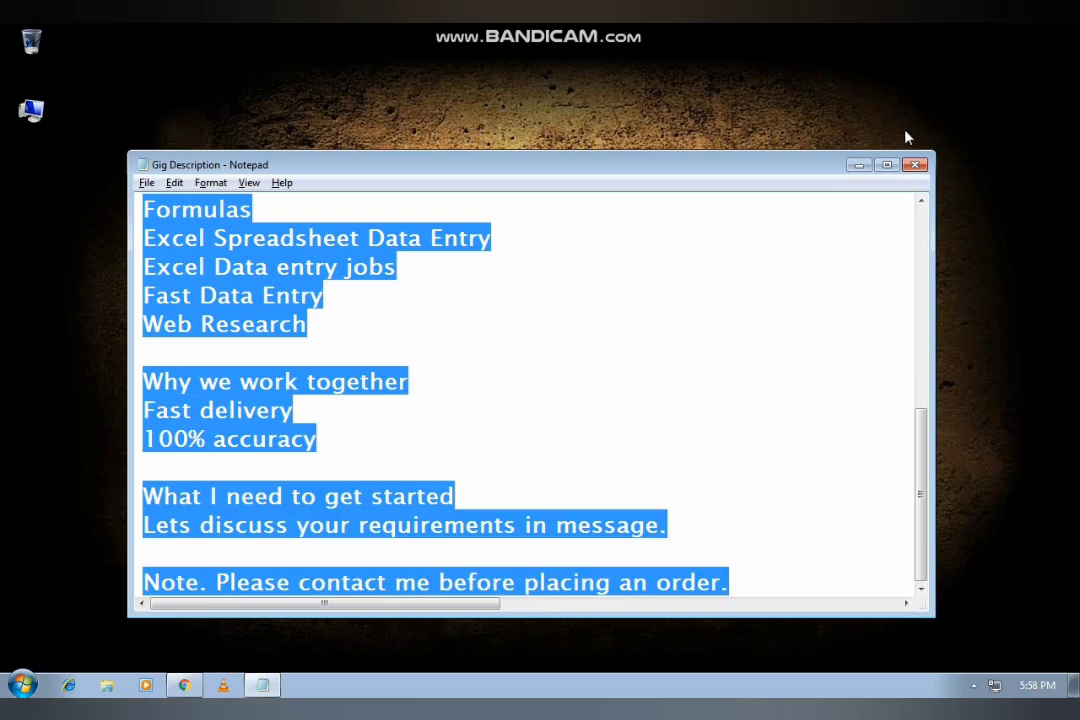
pyautogui.click(866, 168)
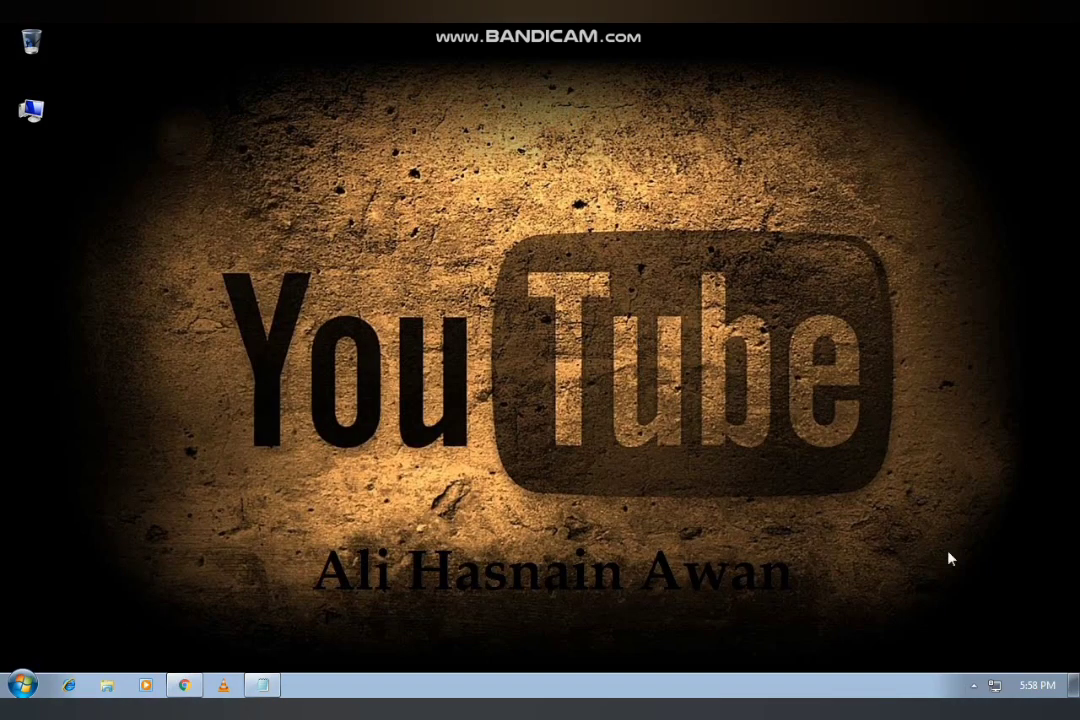